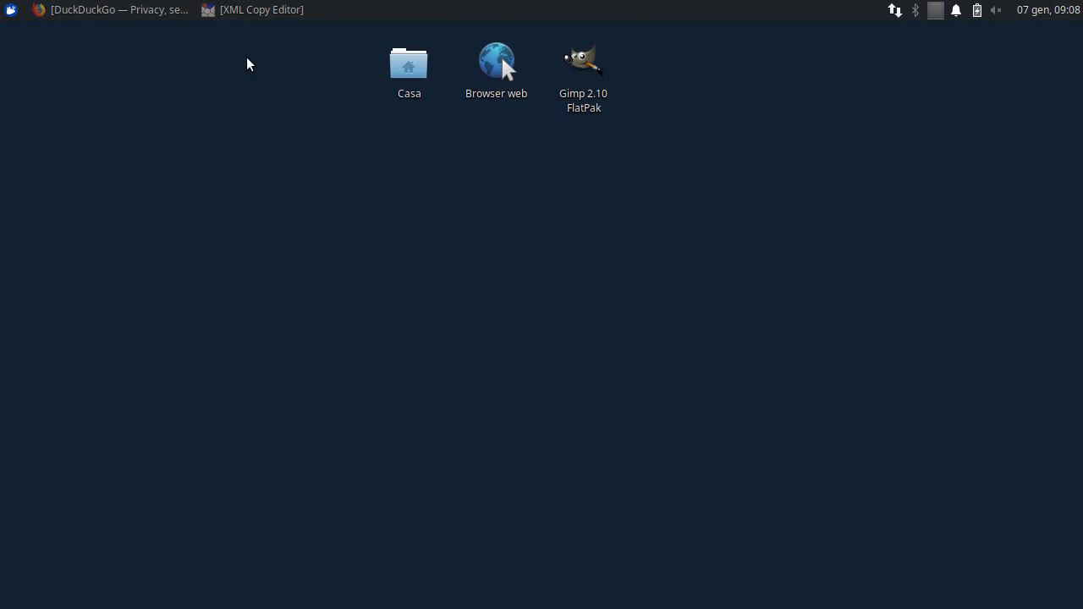
- Search DuckDuckGo for 'esempio fattura xml' and open the FatturaPA examples result
left_click(136, 9)
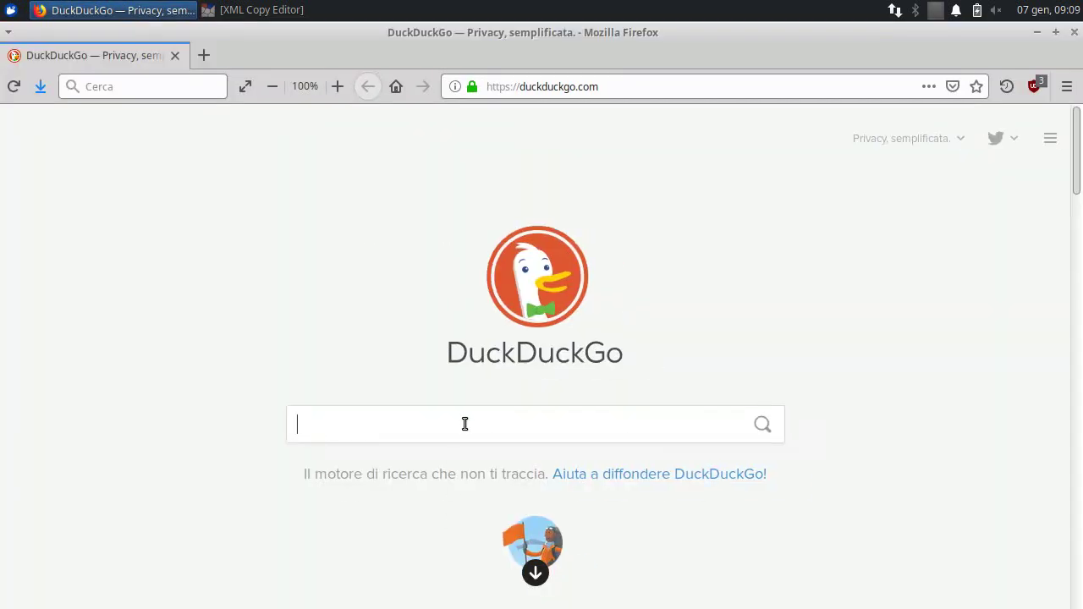
type("esempio f")
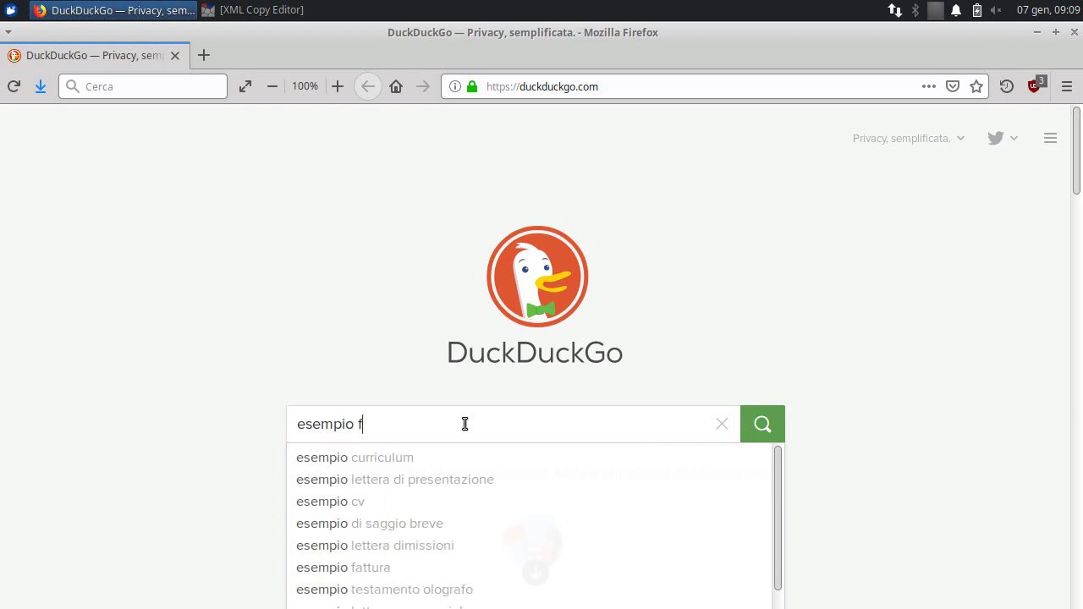
type("attura xml")
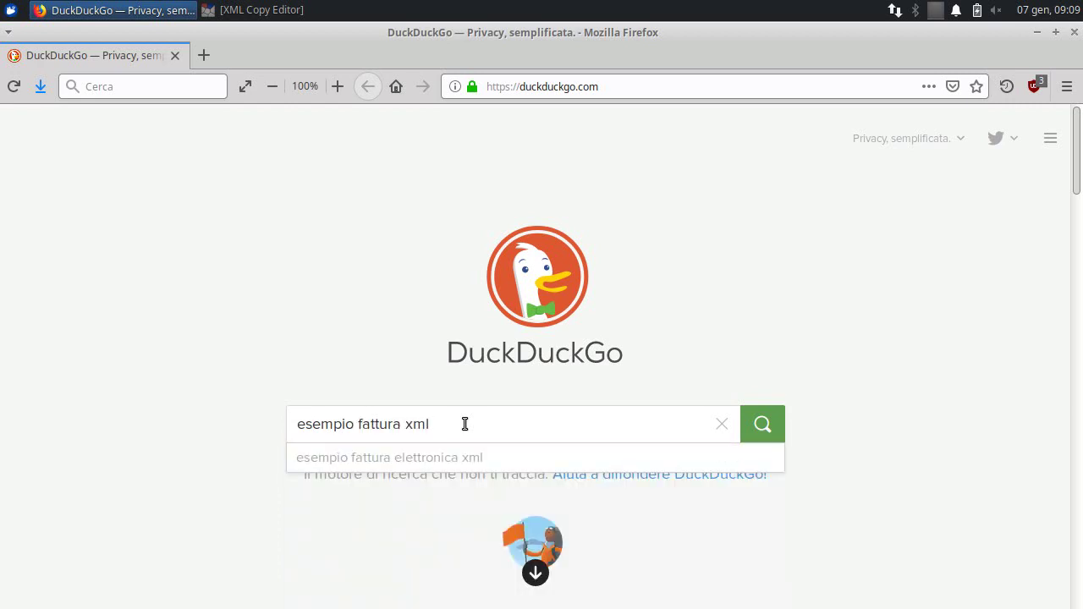
key("Return")
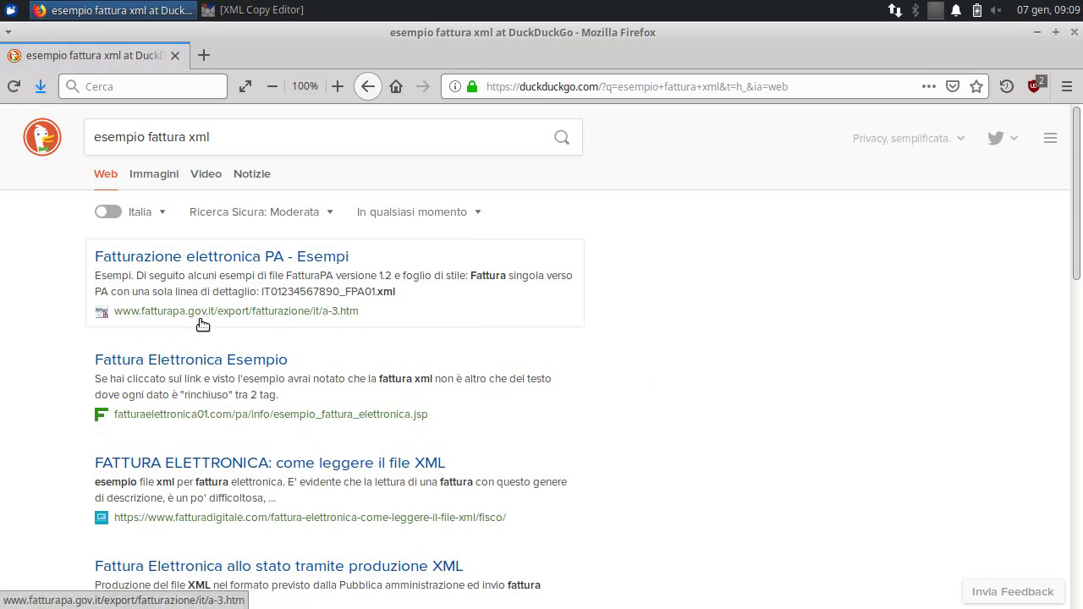
left_click(246, 257)
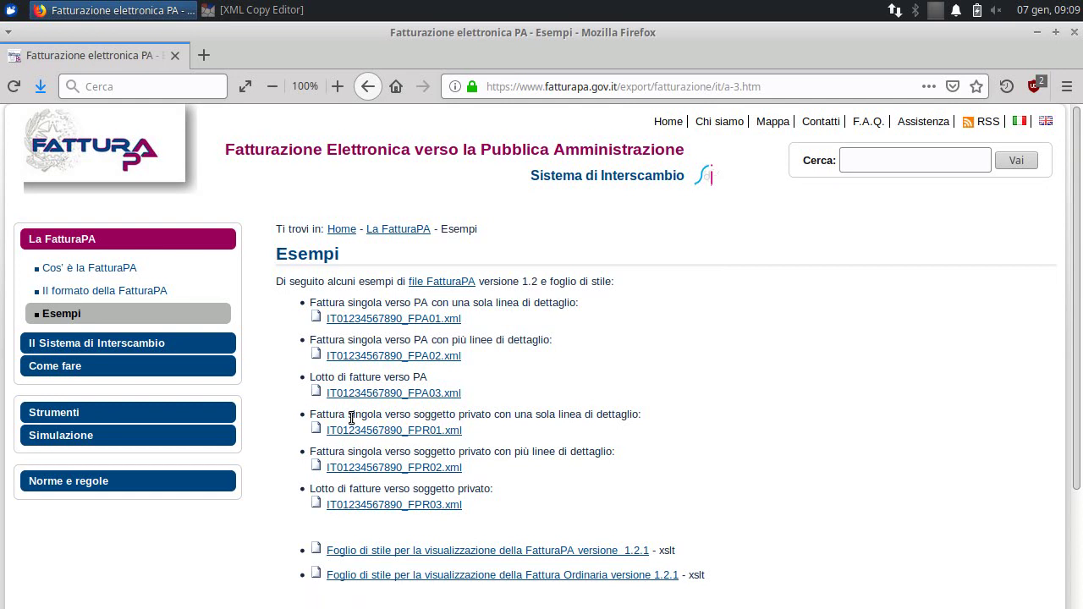
left_click(398, 433)
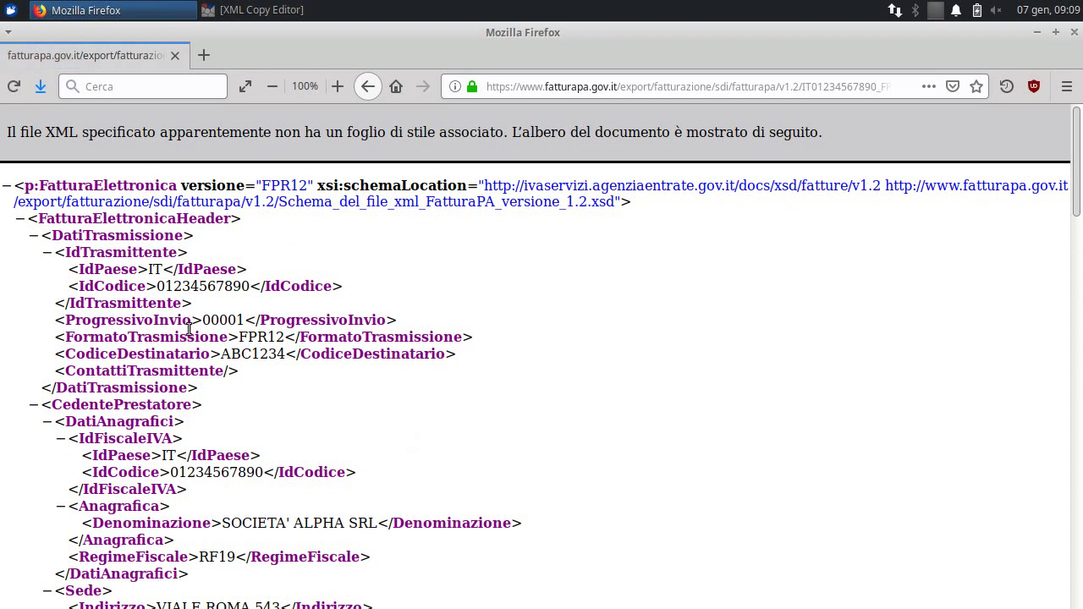
key("alt")
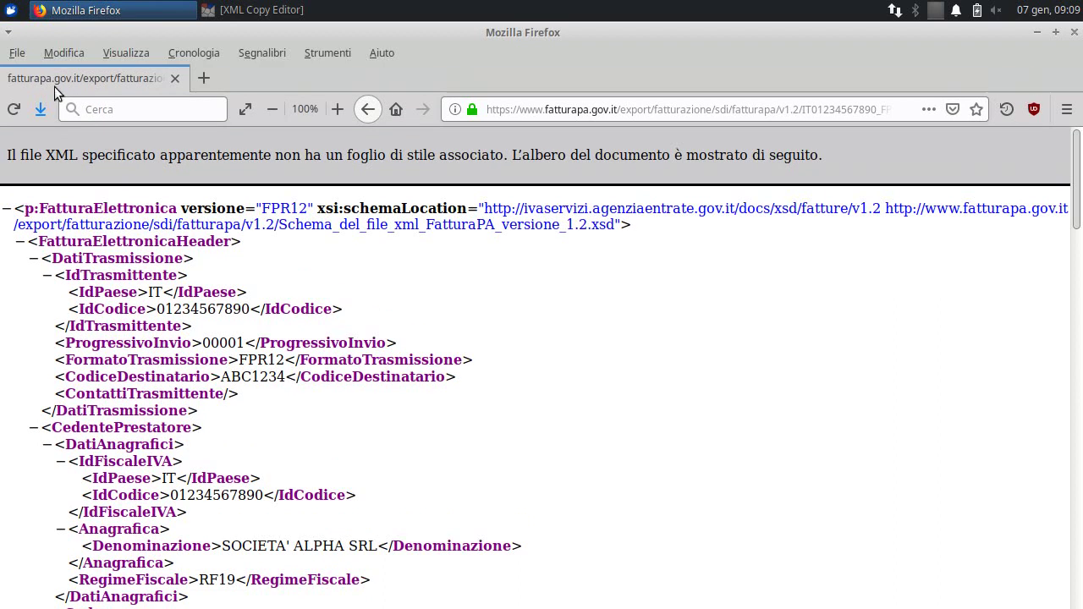
left_click(17, 52)
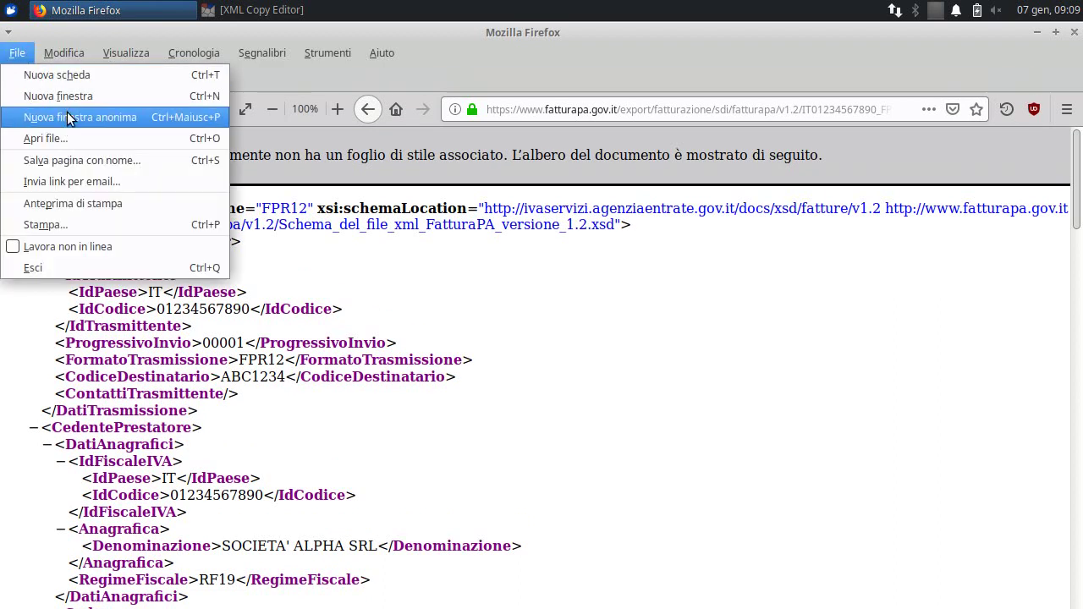
left_click(85, 161)
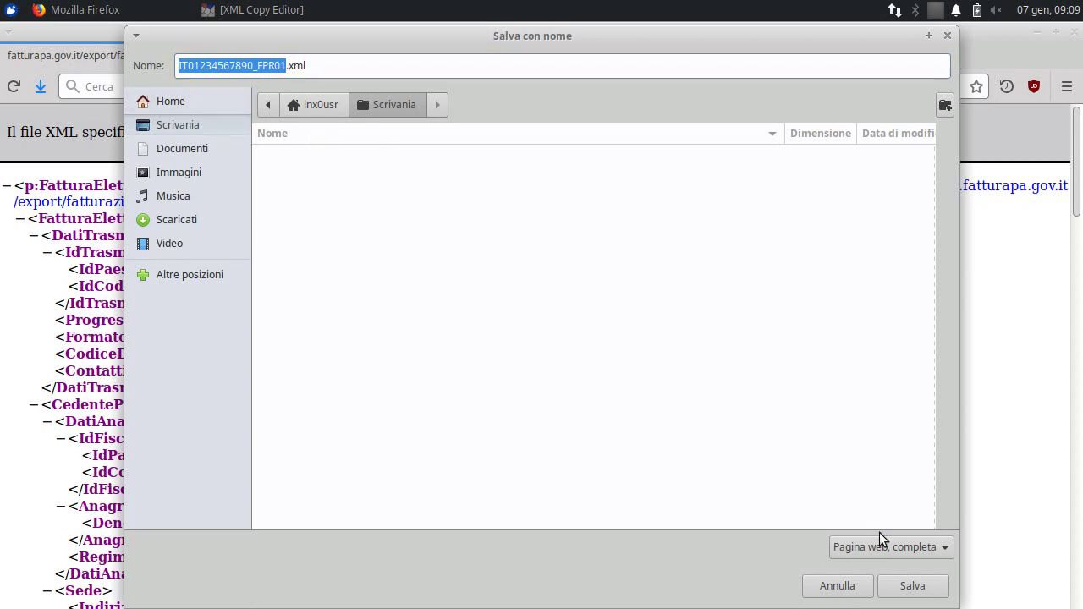
left_click(912, 586)
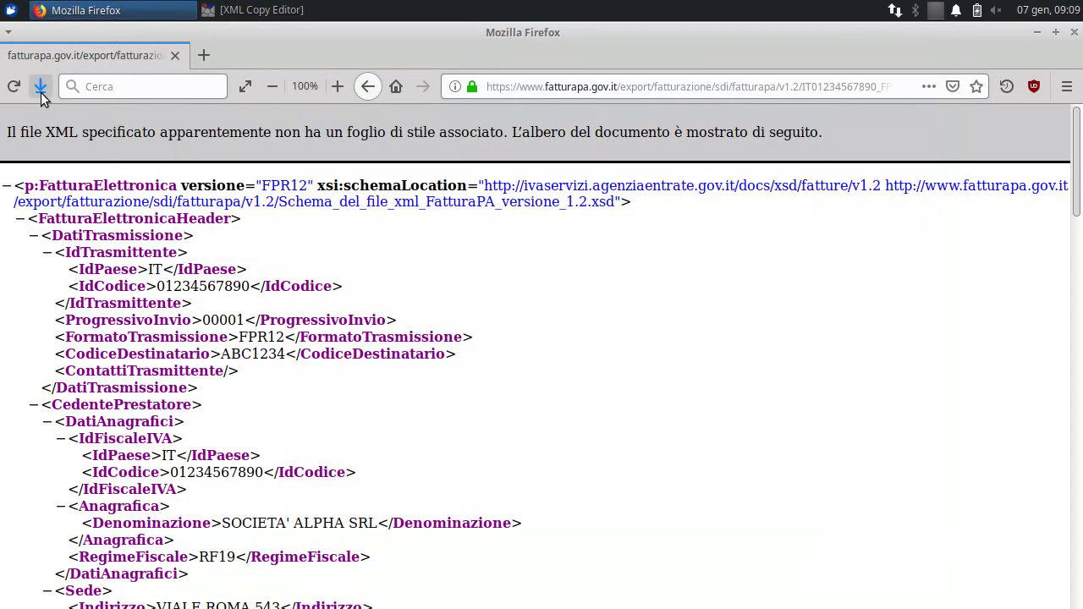
left_click(369, 87)
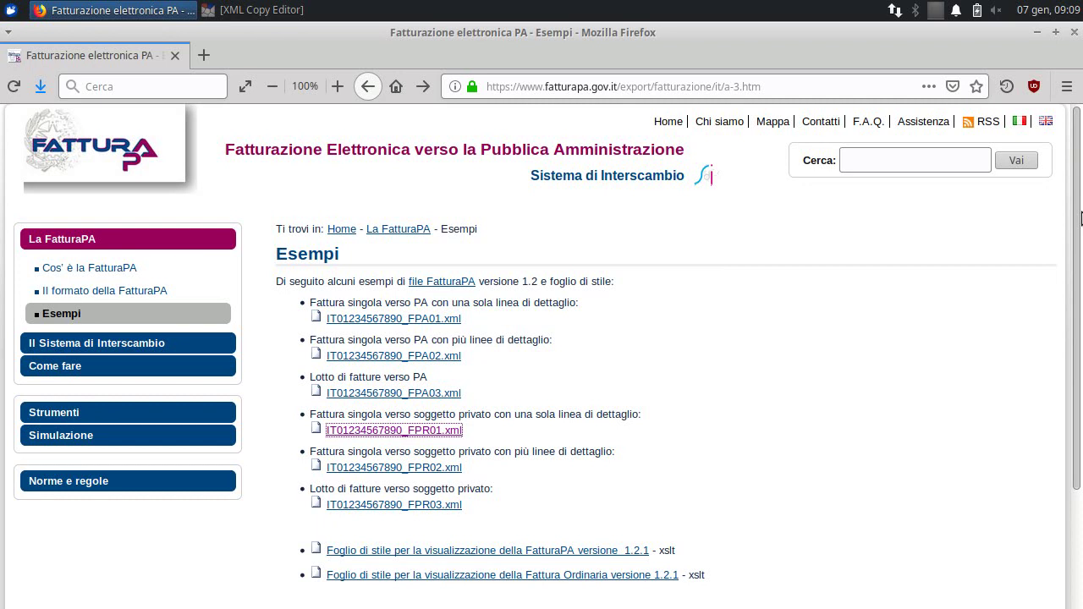
- Save the Fattura Ordinaria 1.2.1 stylesheet to the desktop as fatturaordinaria_v1.2.1.xsl.xml
scroll(1079, 237, "down", 3)
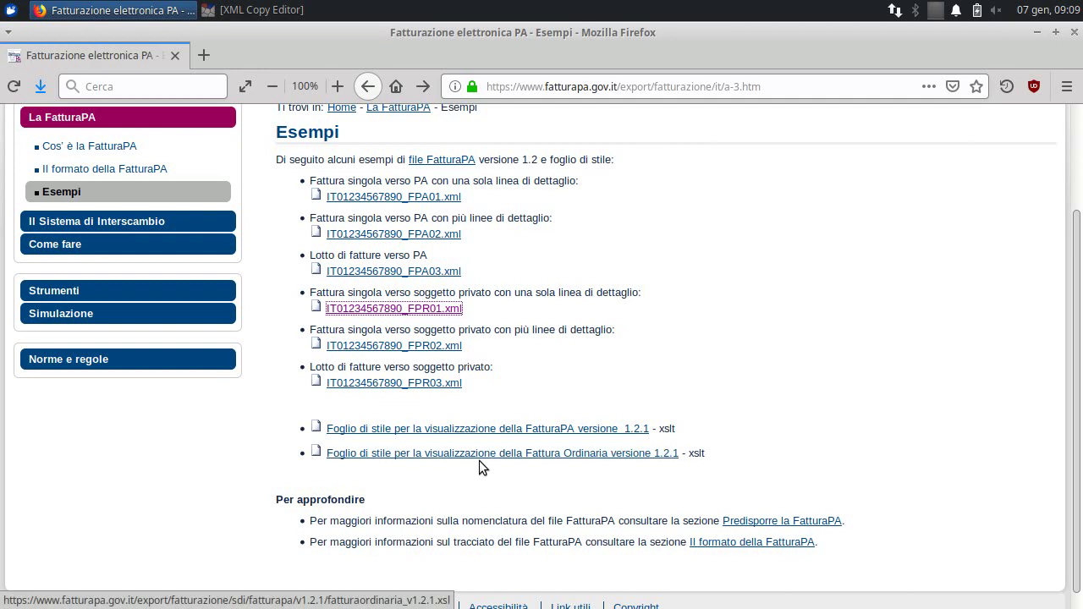
left_click(573, 454)
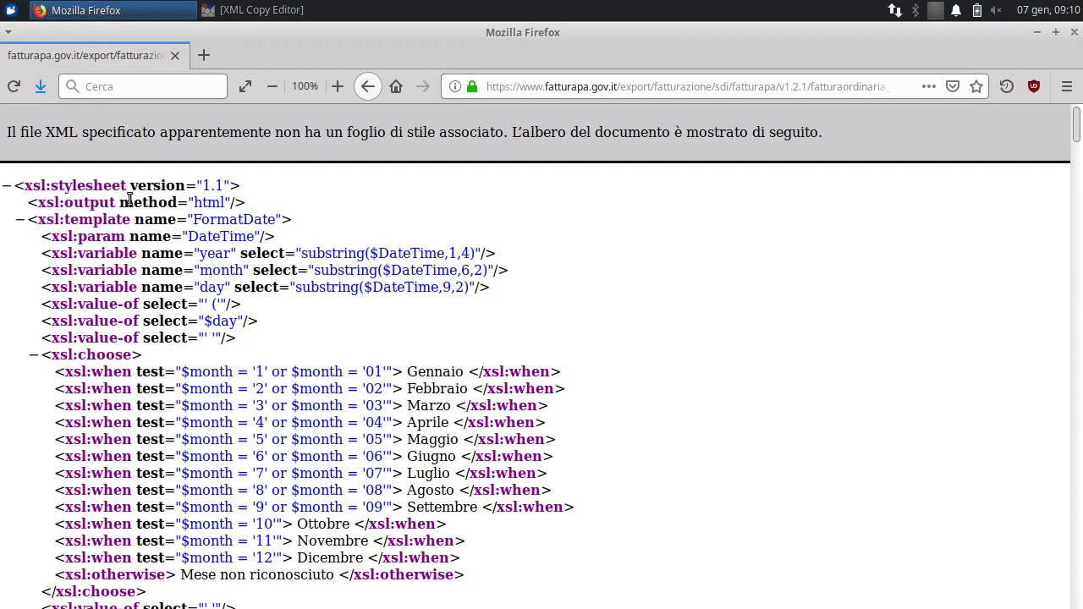
key("alt")
left_click(15, 53)
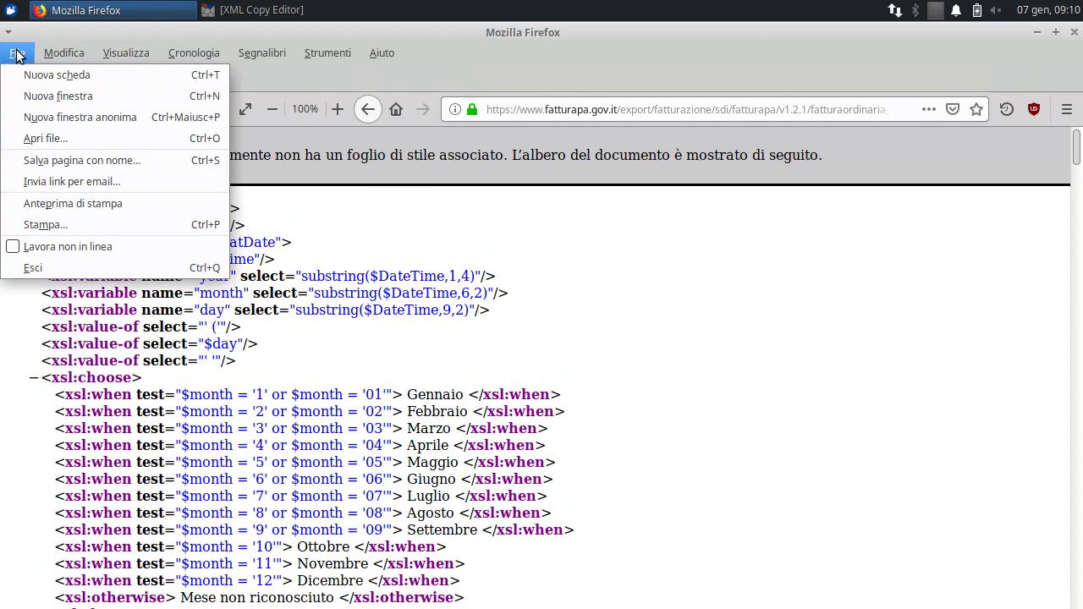
left_click(67, 158)
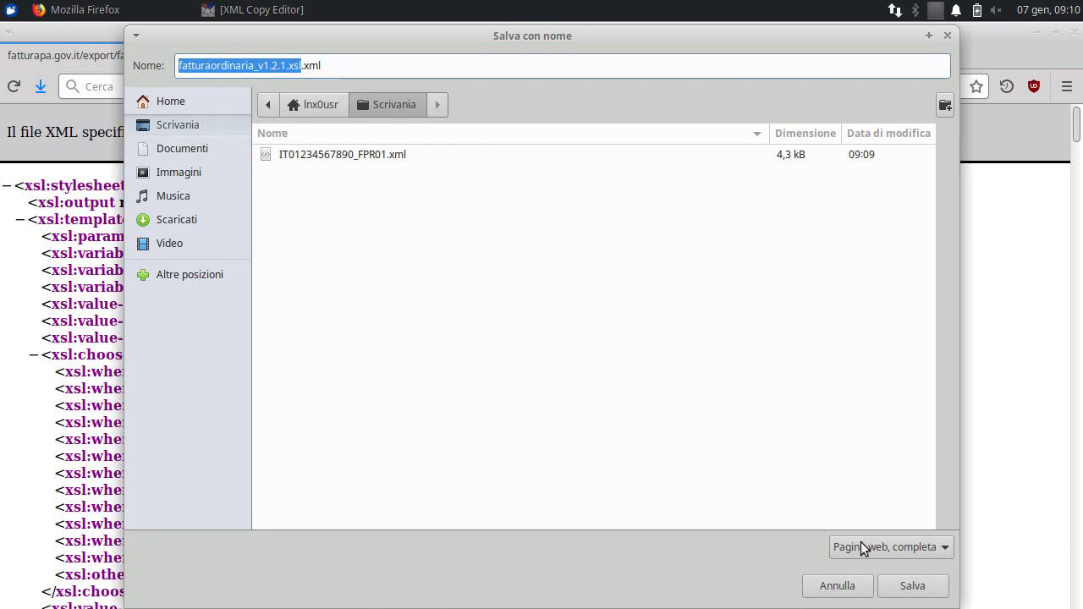
left_click(913, 585)
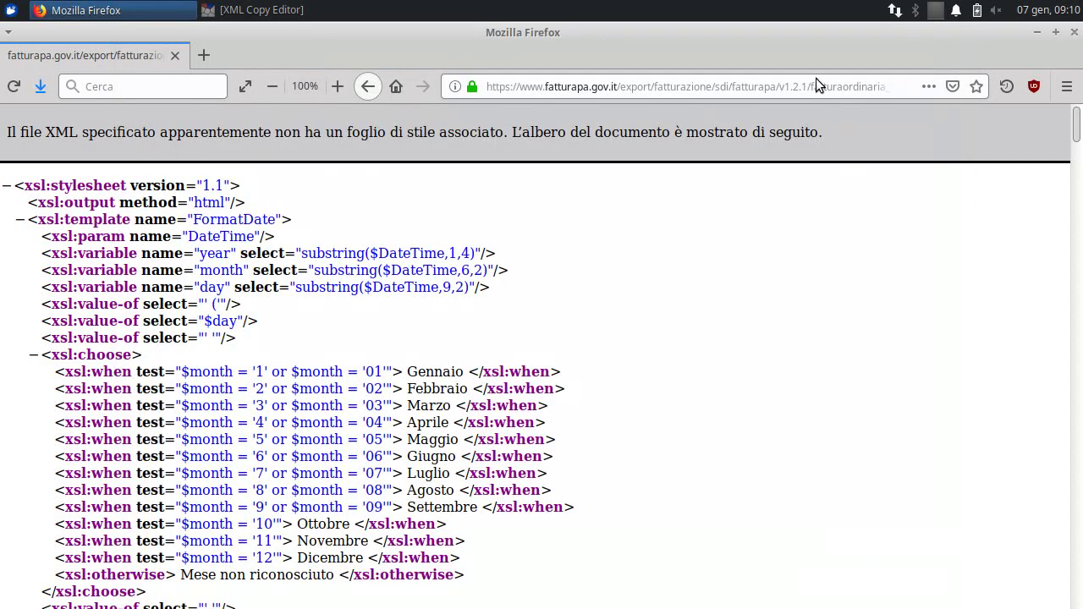
- Minimize Firefox and place the invoice and stylesheet icons below Browser web and Casa
left_click(366, 87)
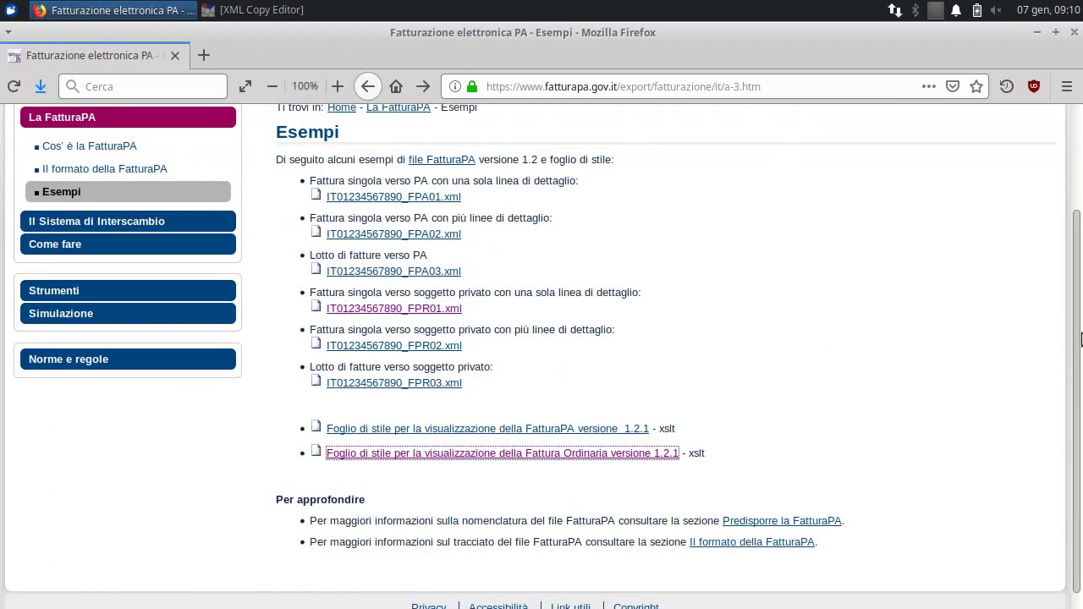
left_click_drag(1081, 305, 1081, 330)
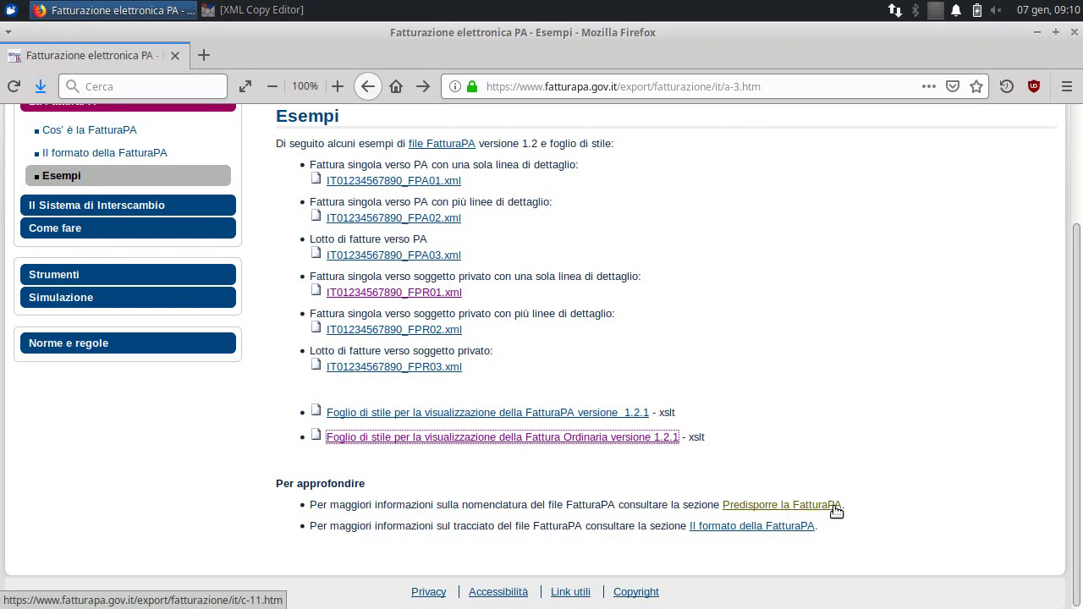
left_click(1037, 31)
mouse_move(49, 75)
left_mouse_down()
mouse_move(394, 187)
mouse_move(512, 208)
left_mouse_up()
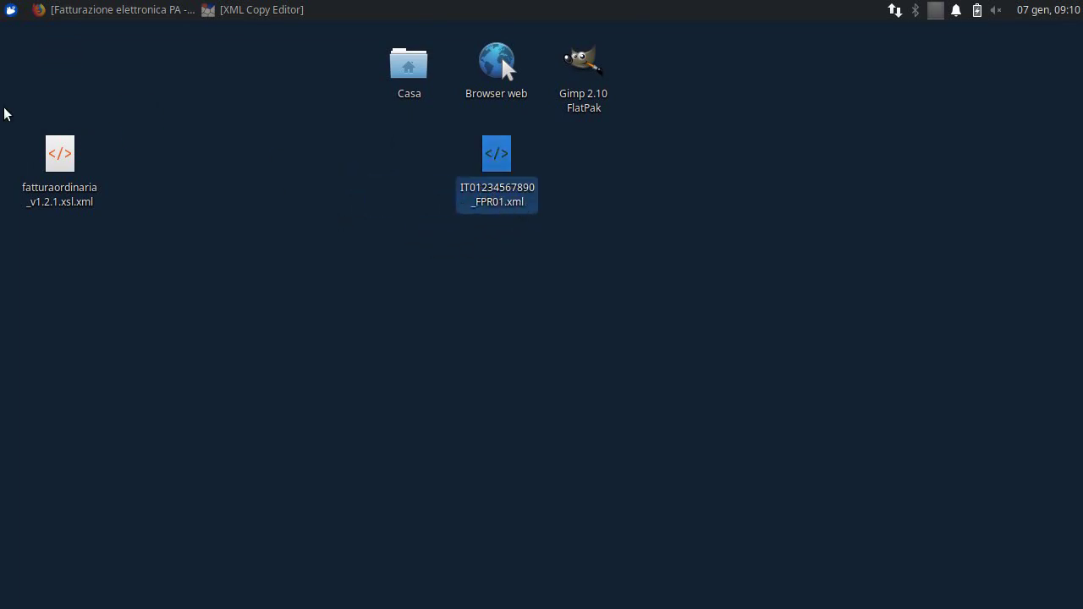
mouse_move(61, 157)
left_mouse_down()
mouse_move(381, 148)
mouse_move(419, 210)
left_mouse_up()
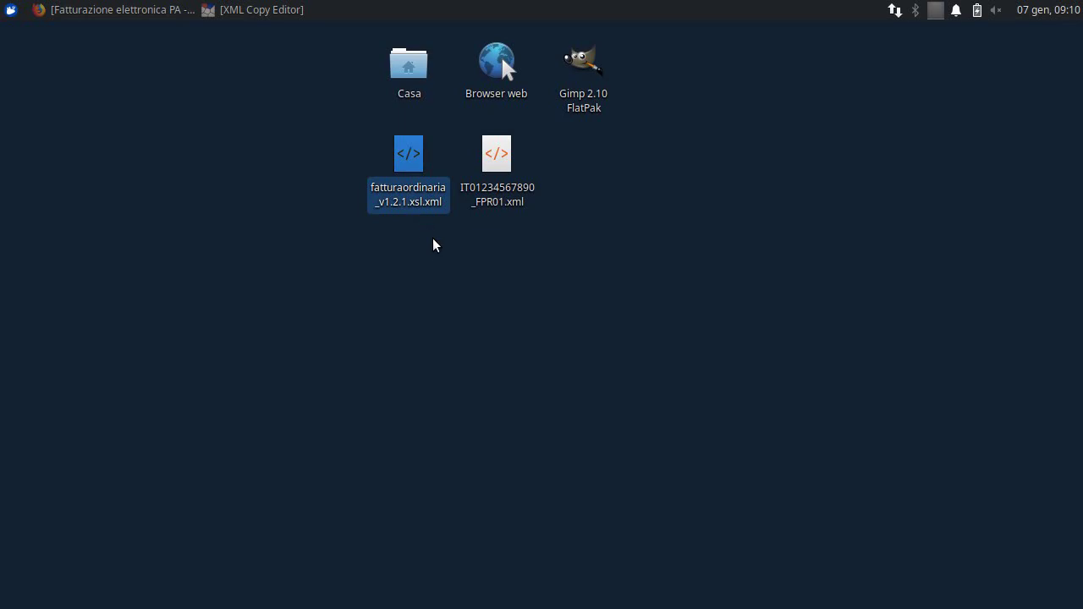
- Bring up XML Copy Editor and maximize its window
left_click(293, 12)
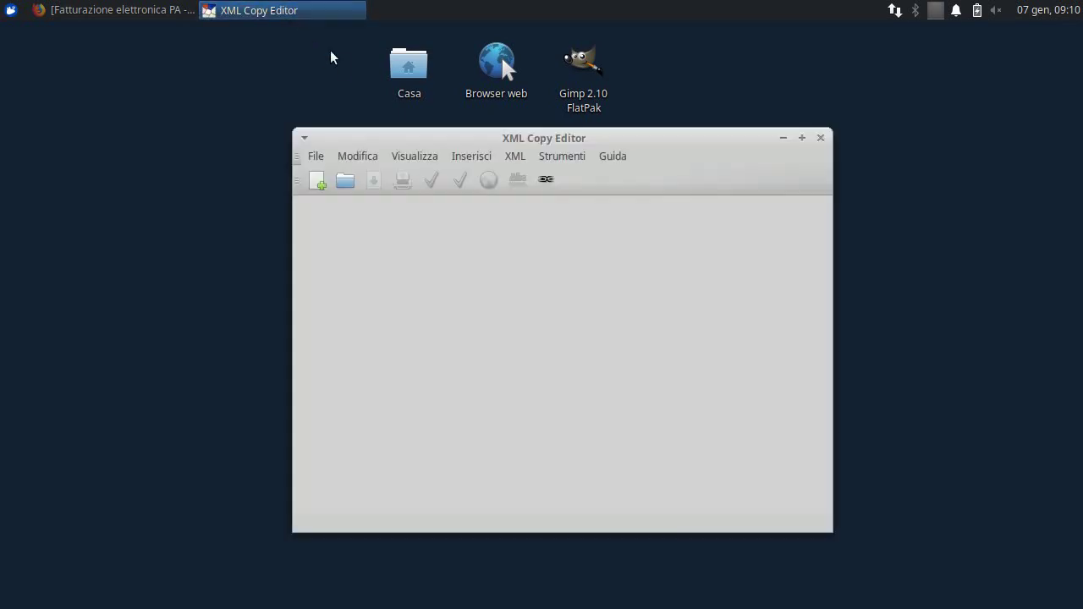
left_click_drag(489, 138, 414, 142)
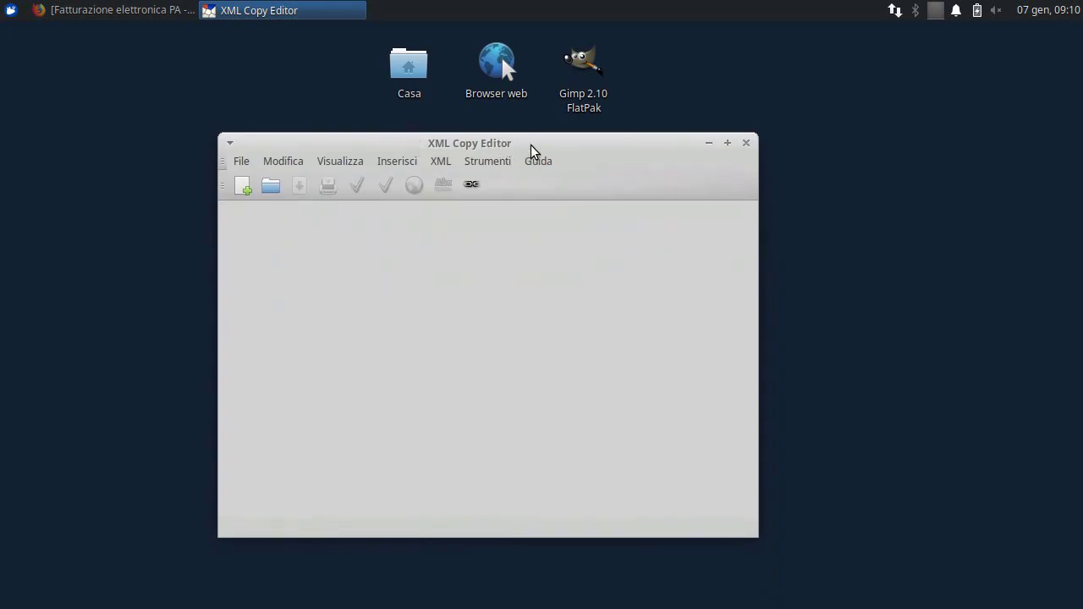
left_click_drag(532, 150, 526, 145)
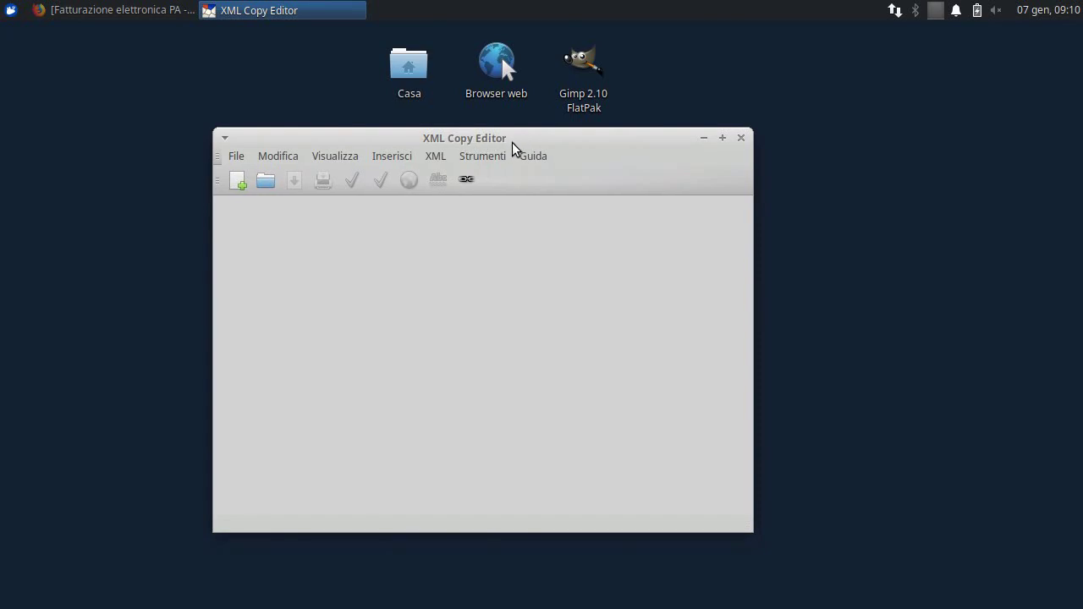
left_click(722, 137)
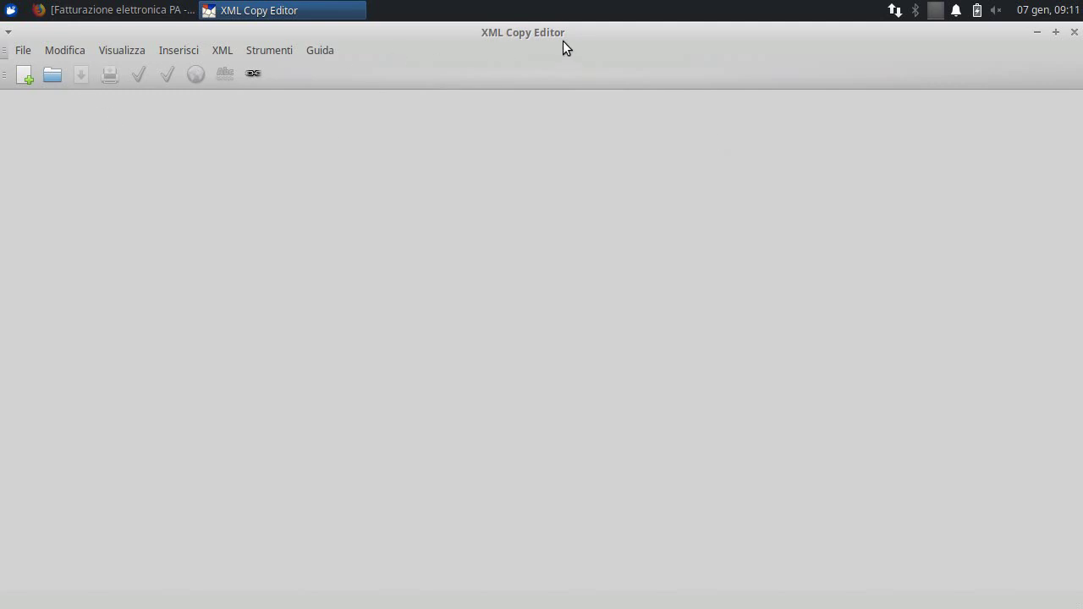
left_click(52, 78)
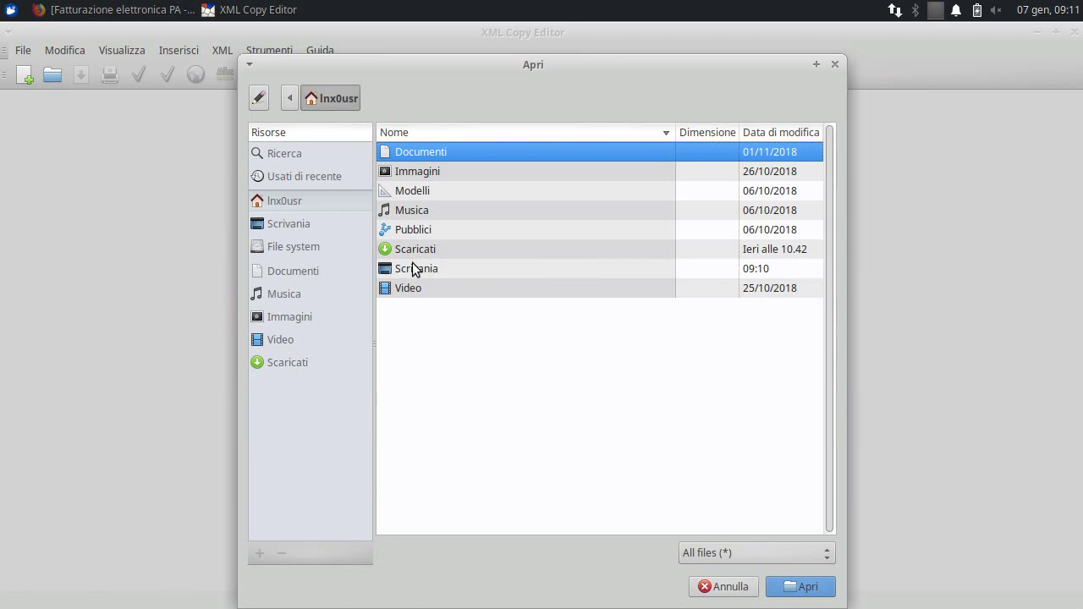
double_click(414, 267)
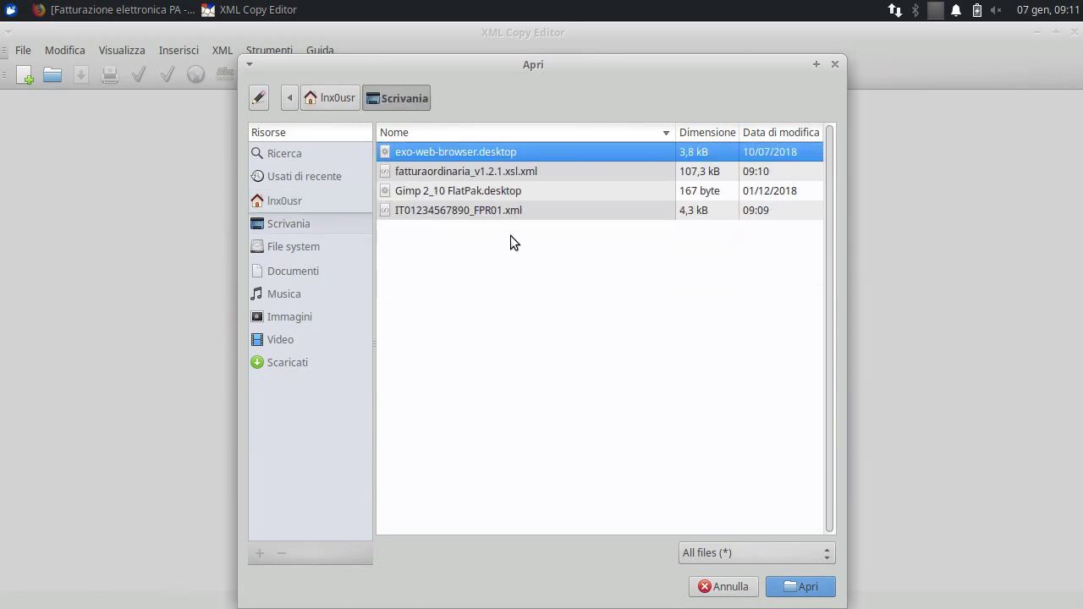
left_click(508, 212)
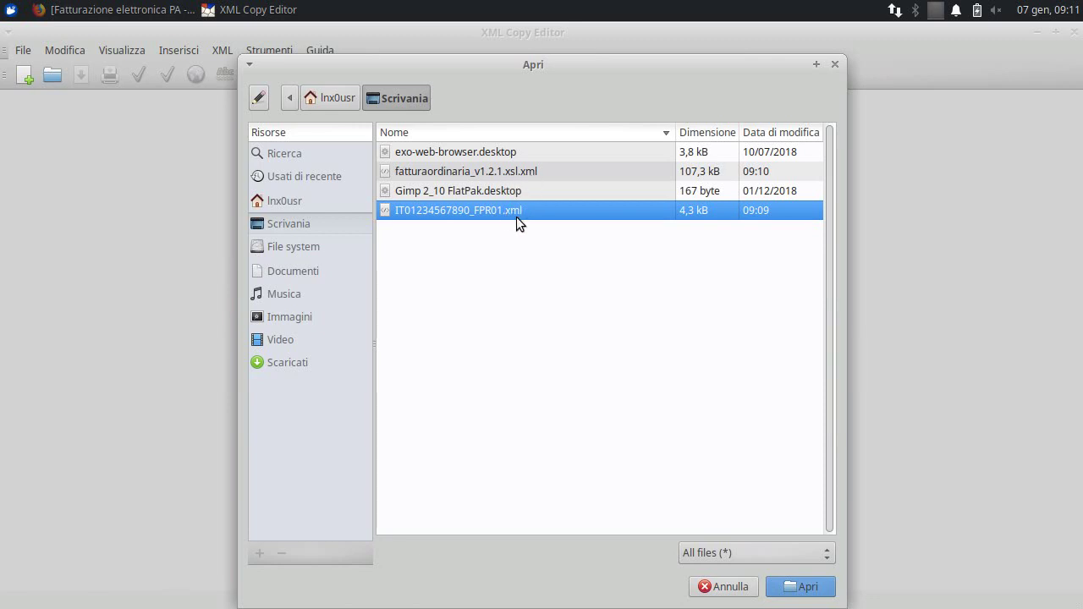
left_click(797, 585)
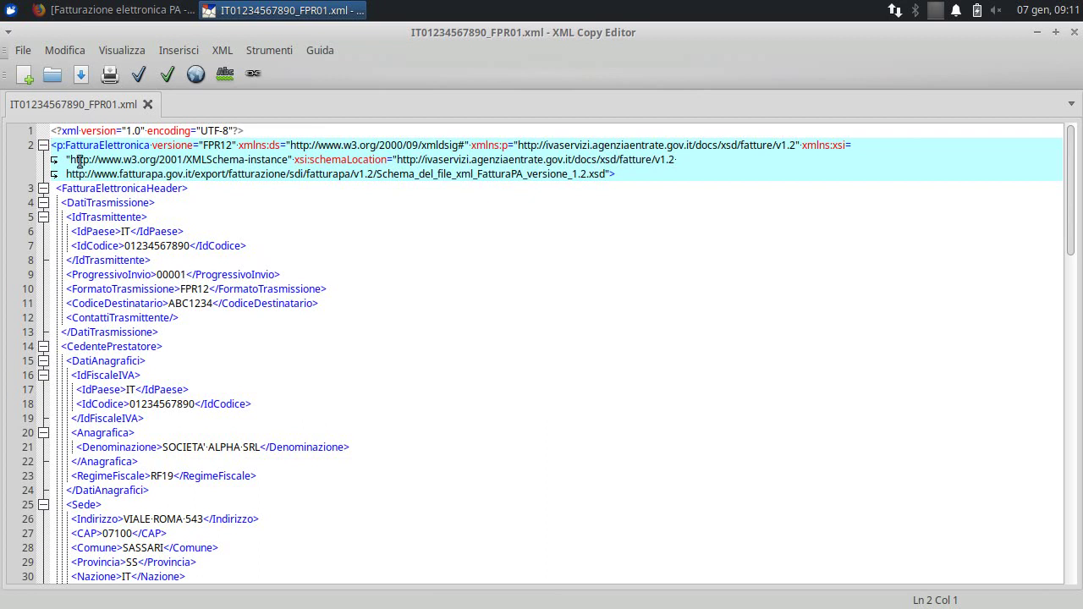
- Collapse the FatturaElettronicaHeader and Body sections, then re-expand the header
left_click(136, 190)
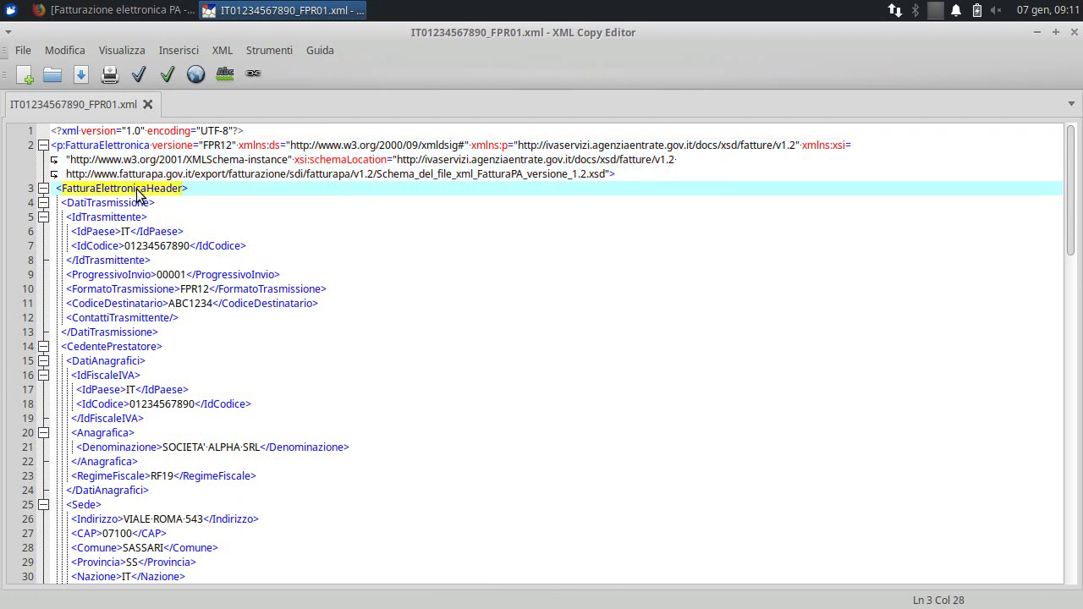
left_click(43, 188)
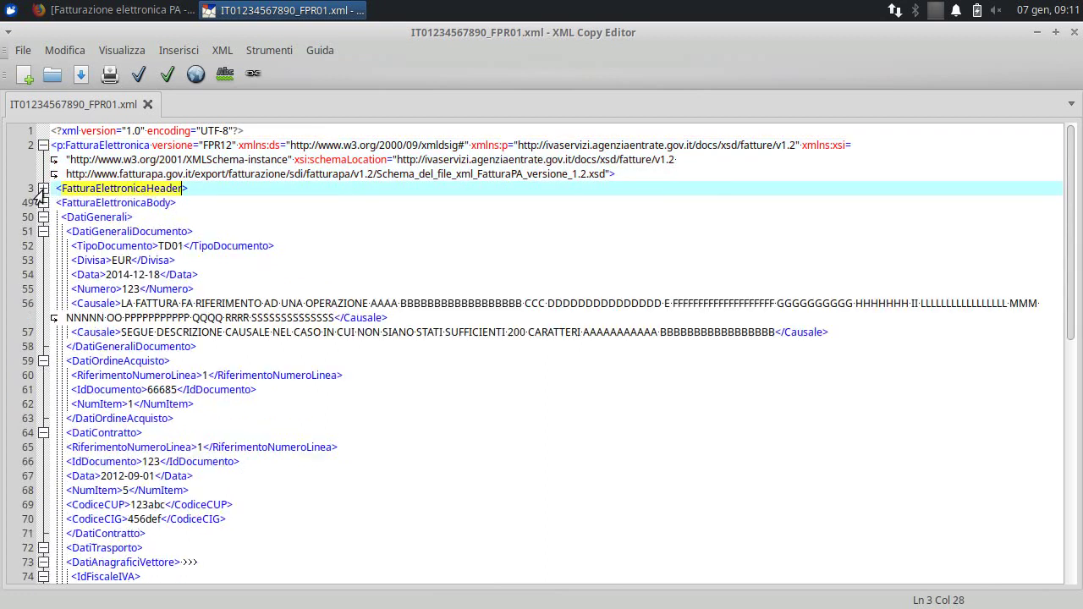
left_click(124, 204)
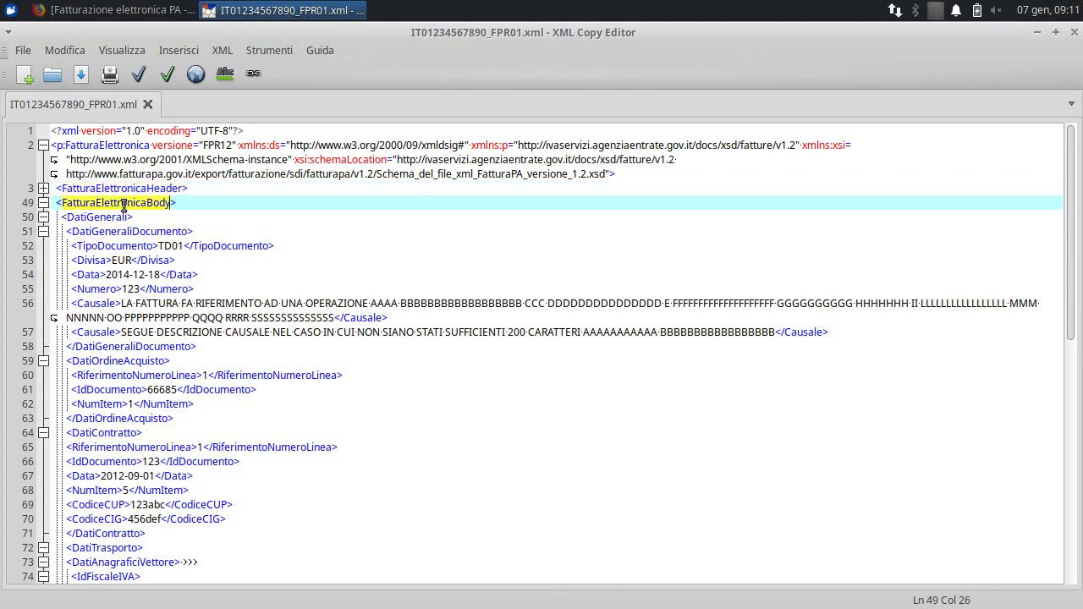
left_click(41, 204)
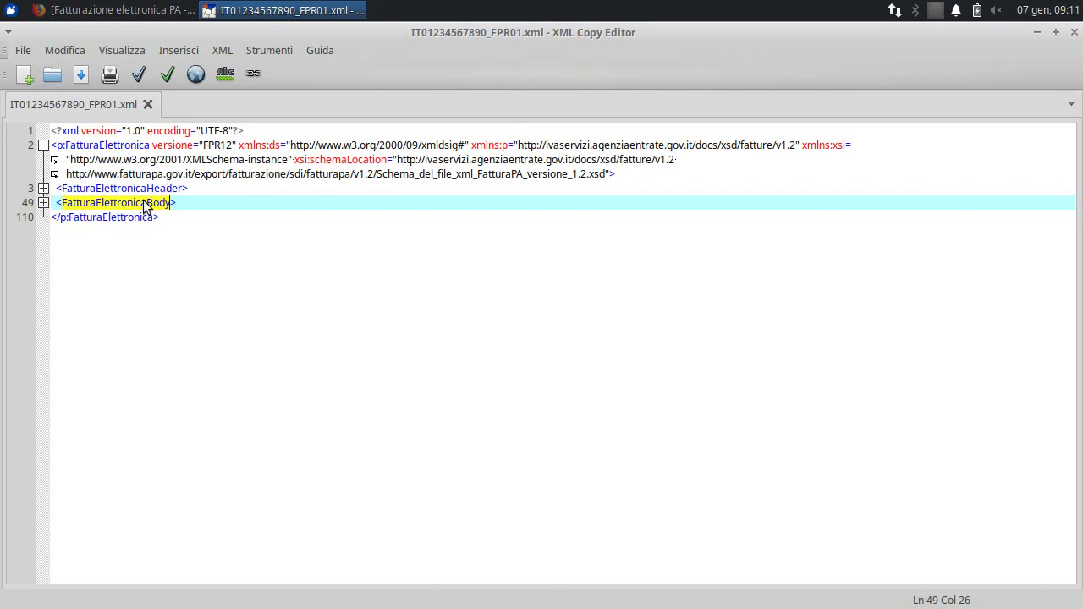
left_click(43, 190)
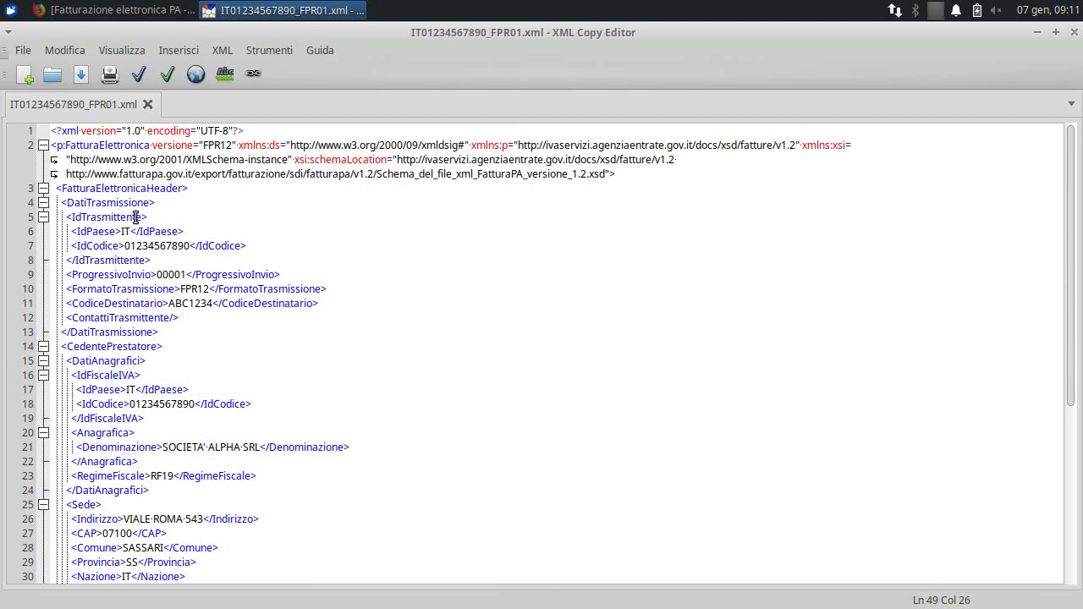
- Run the well-formedness check, which reports the invoice as ben-formato
left_click(116, 218)
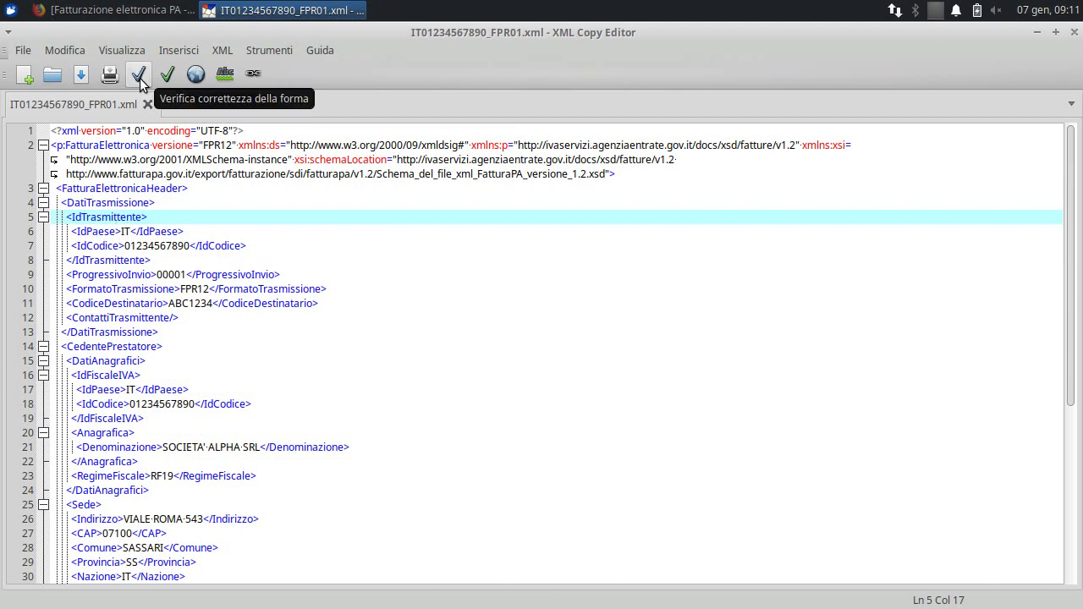
left_click(138, 76)
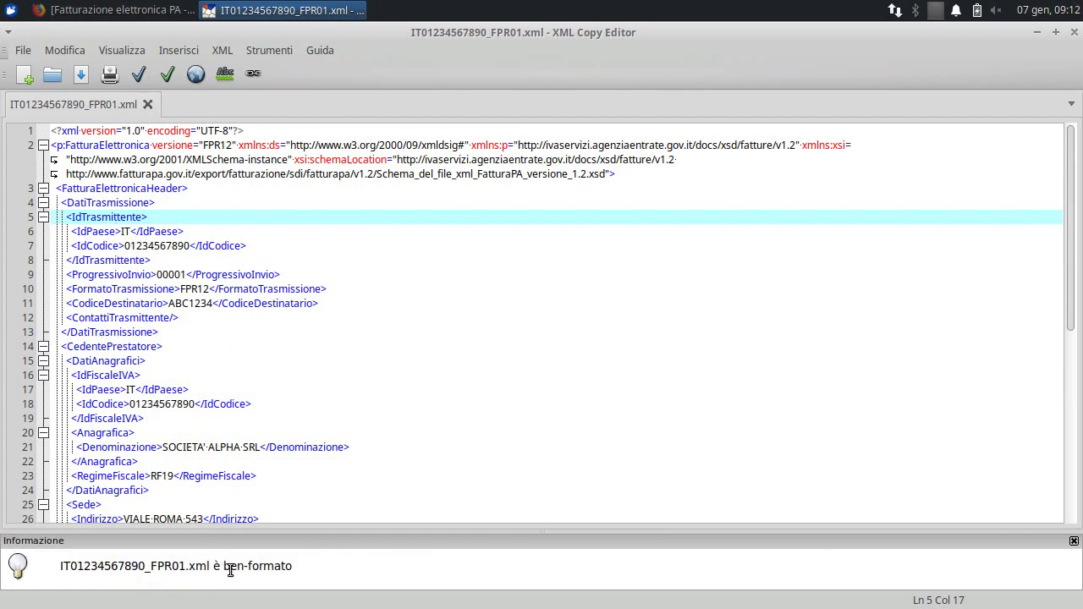
left_click(223, 51)
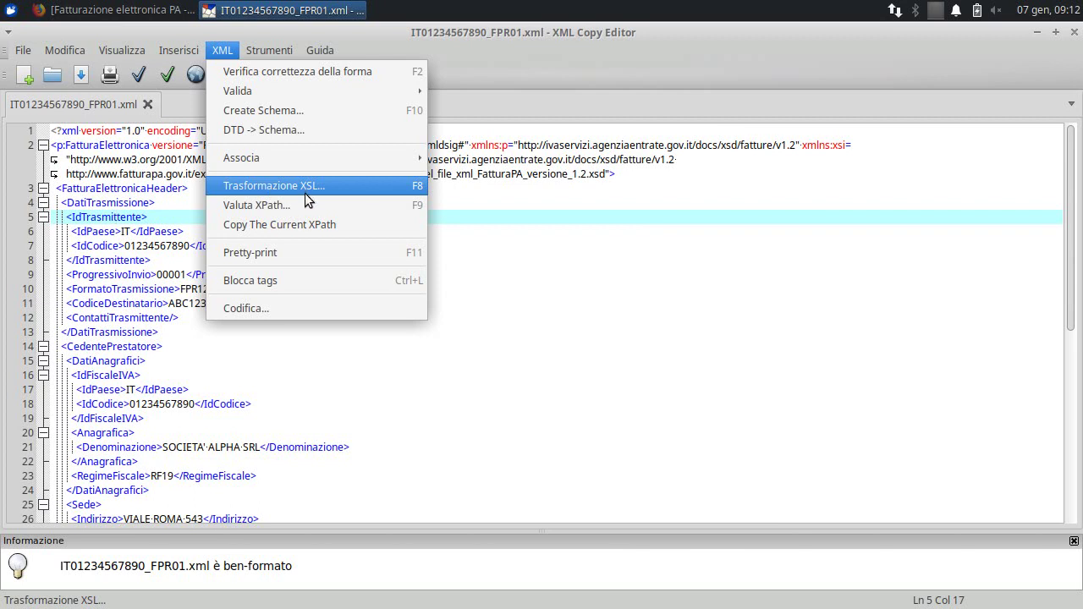
- Run an XSL transformation with fatturaordinaria_v1.2.1.xsl.xml, picked using the Tutti i file filter
left_click(304, 187)
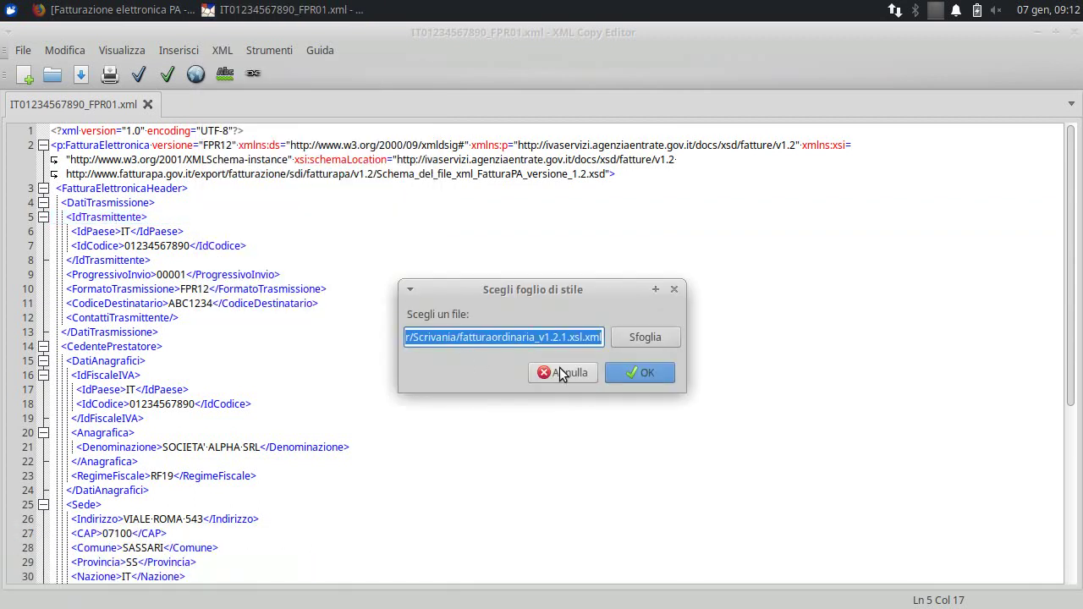
left_click(642, 340)
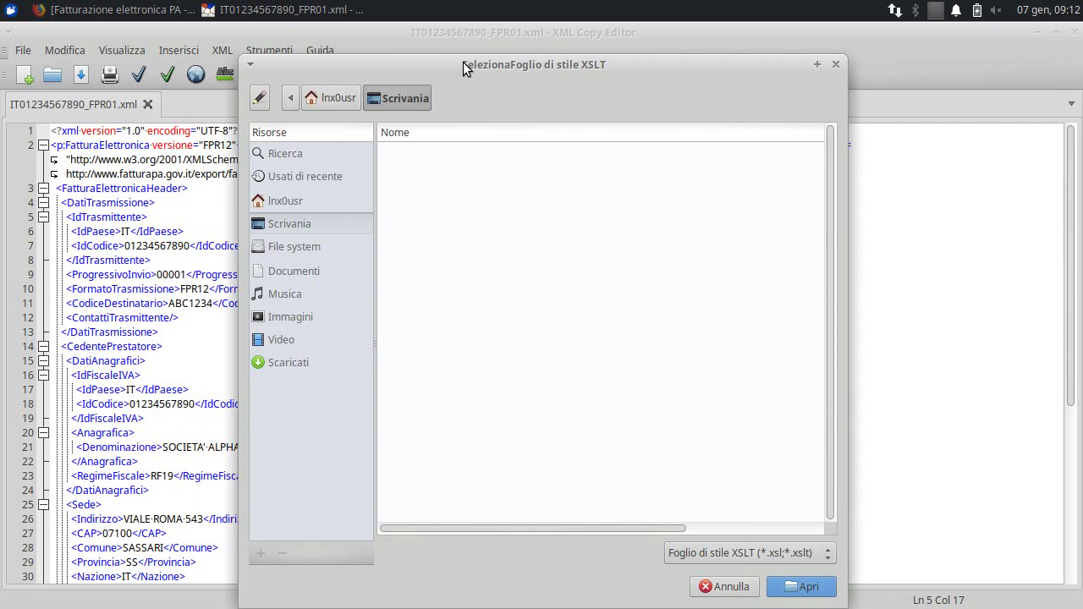
left_click_drag(463, 62, 466, 40)
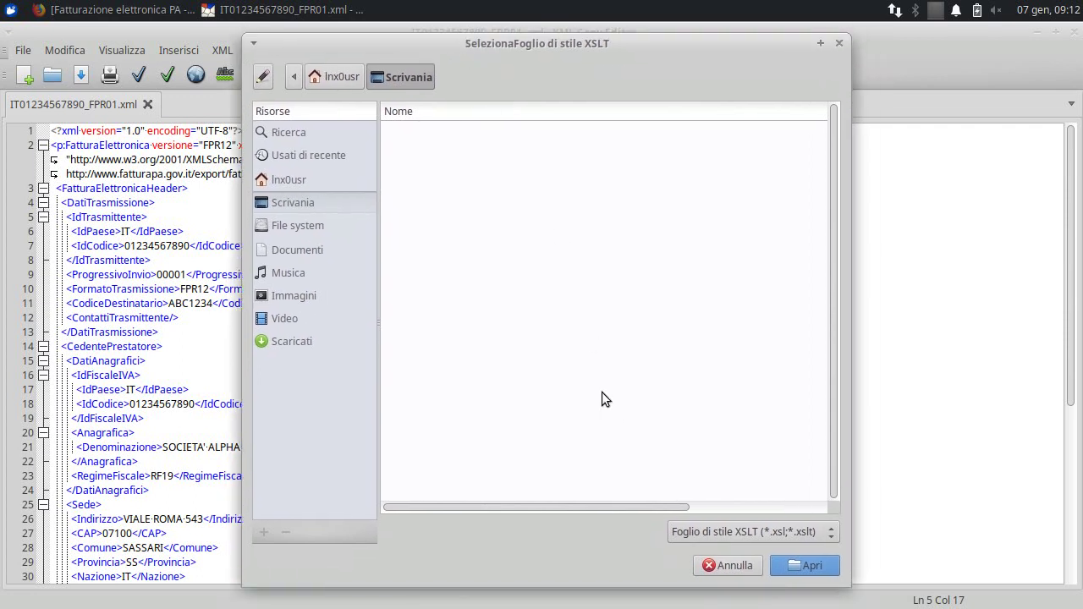
left_click(805, 533)
left_click(777, 552)
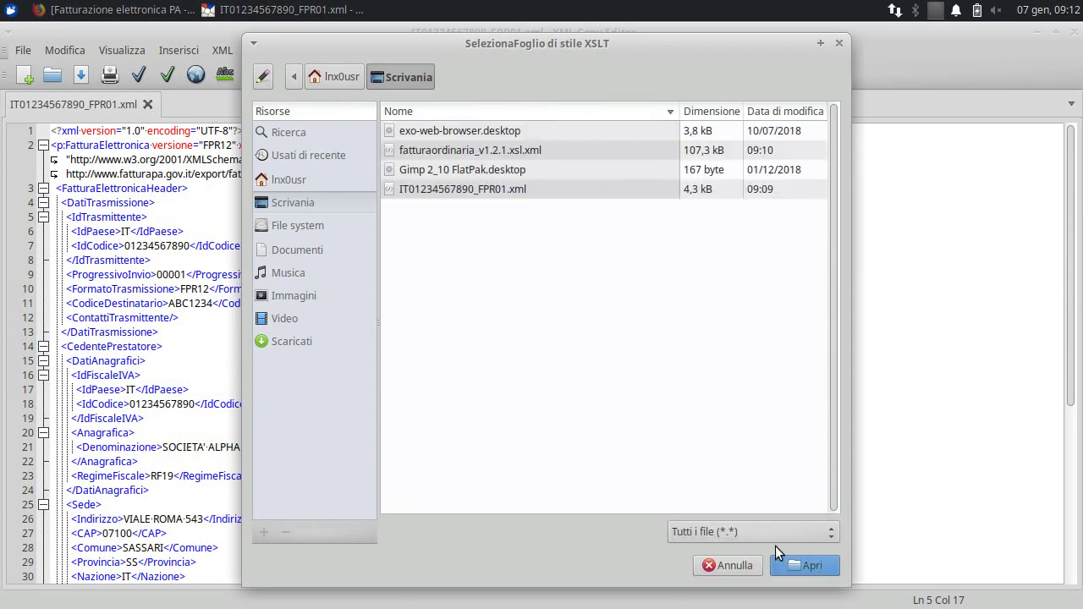
left_click(524, 155)
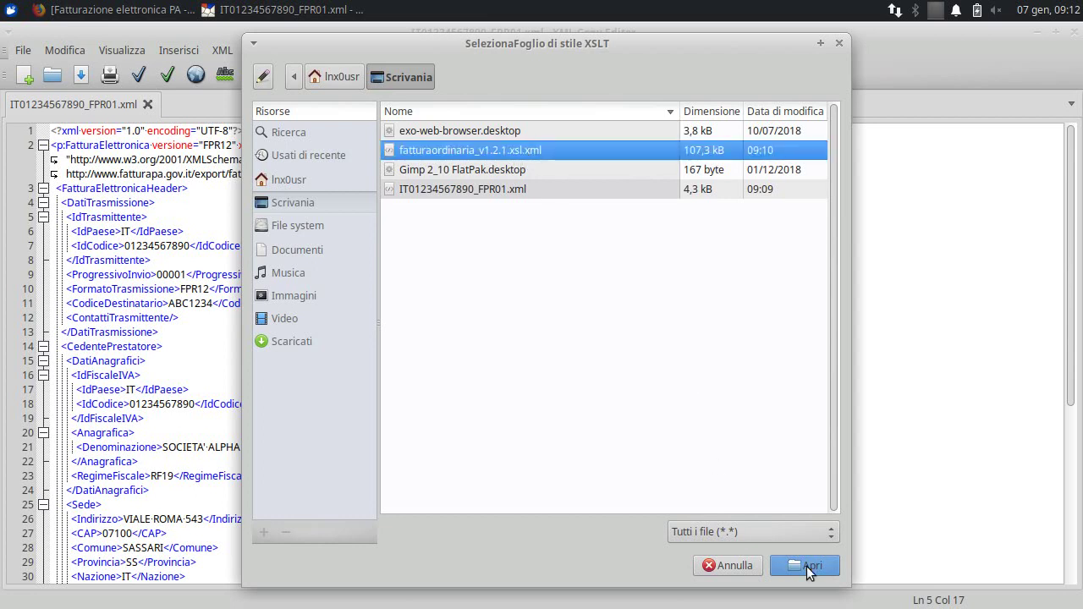
left_click(808, 569)
left_click(647, 372)
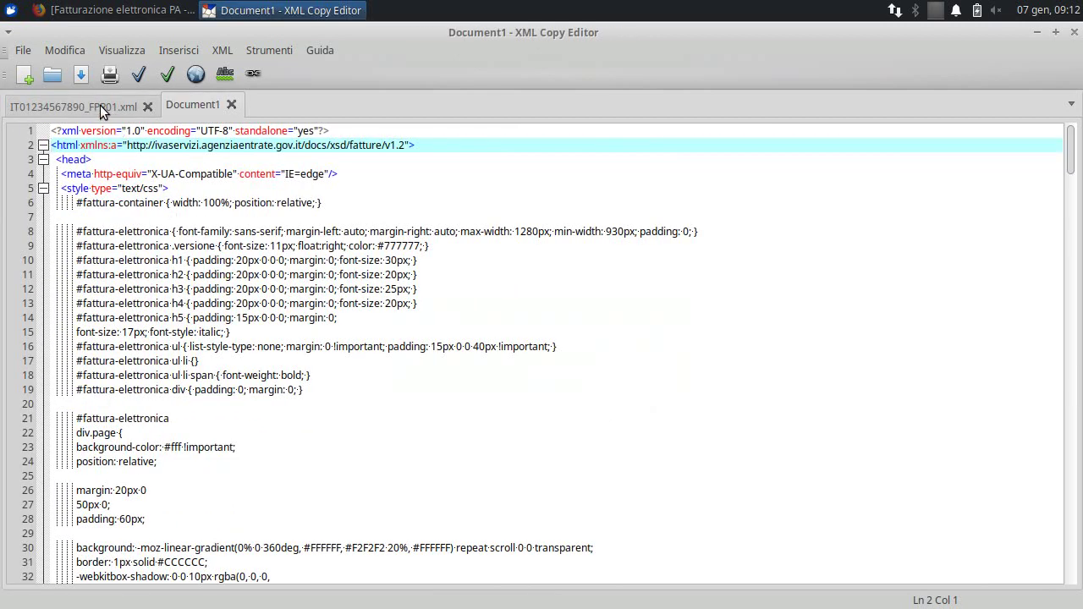
- Check that the transformed Document1 output is well-formed
left_click(99, 110)
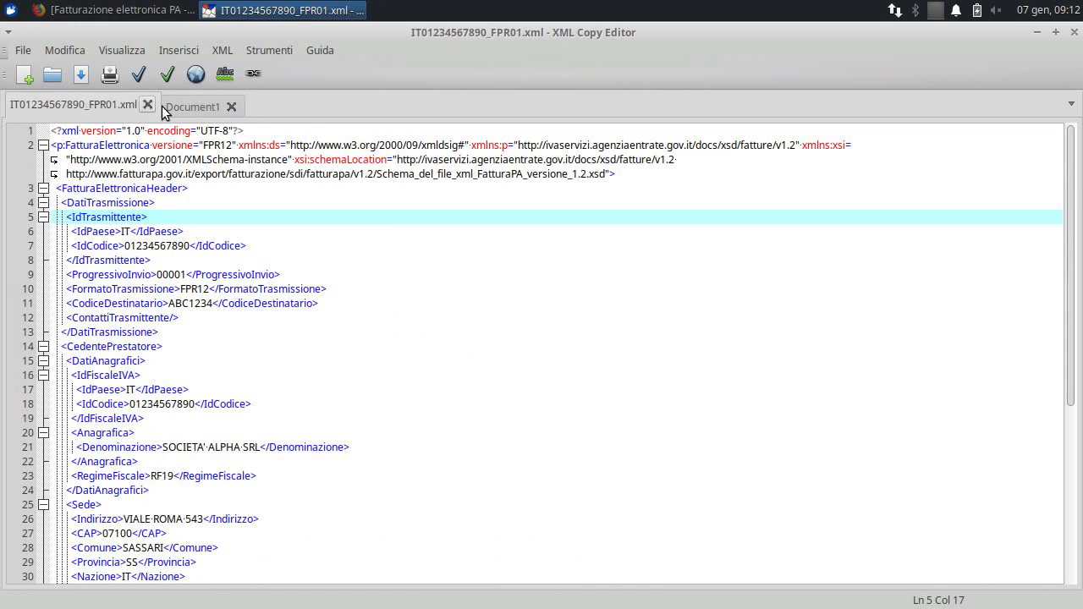
left_click(194, 106)
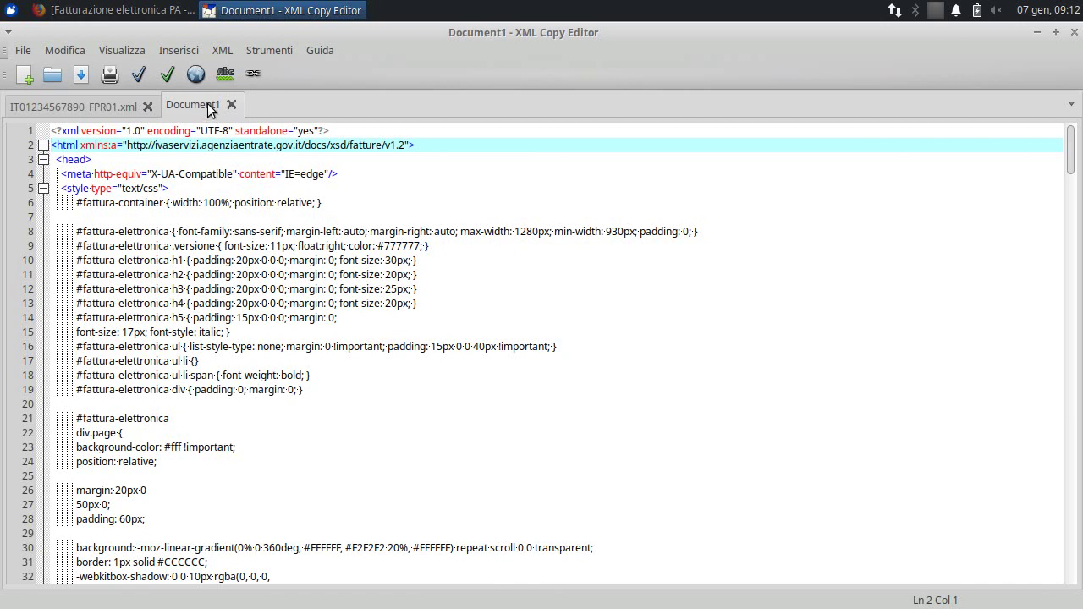
left_click(142, 74)
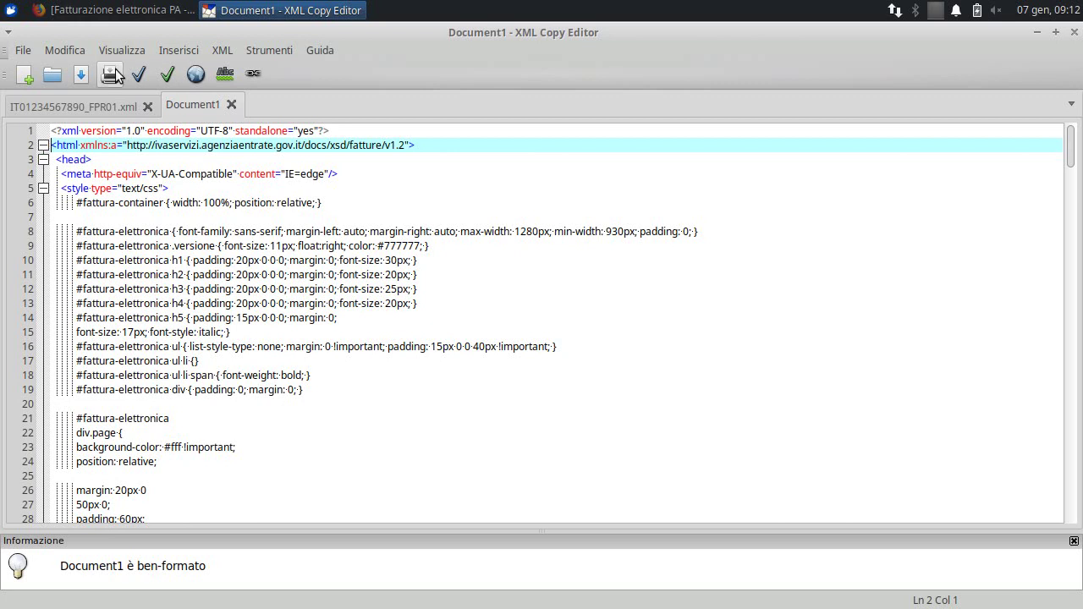
- Save Document1 to the desktop as Document1.xsl and close XML Copy Editor
left_click(23, 50)
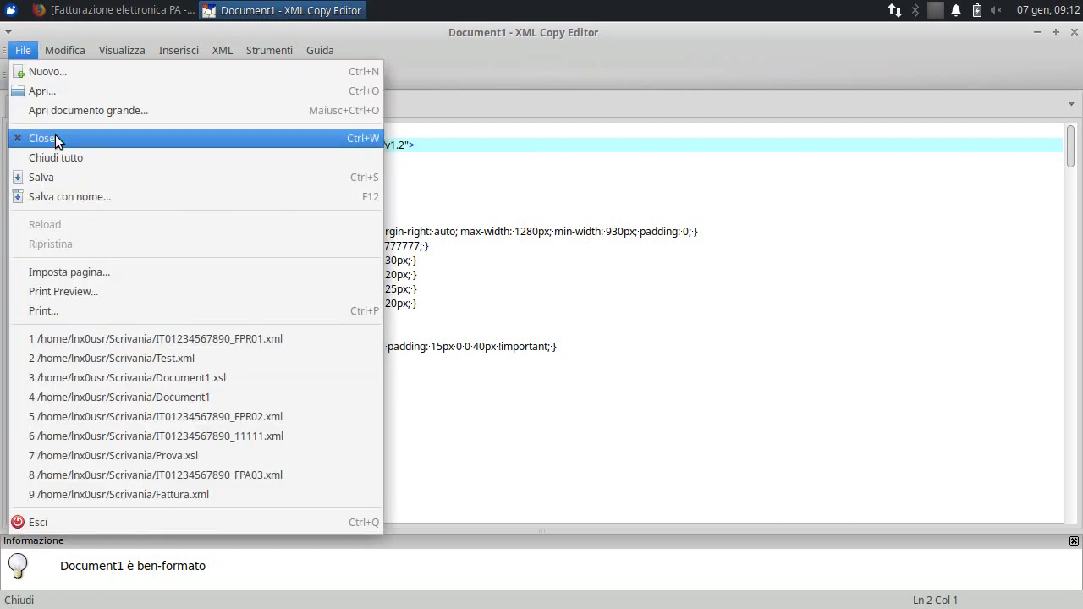
left_click(84, 197)
type("Document1.xsl")
left_click(432, 94)
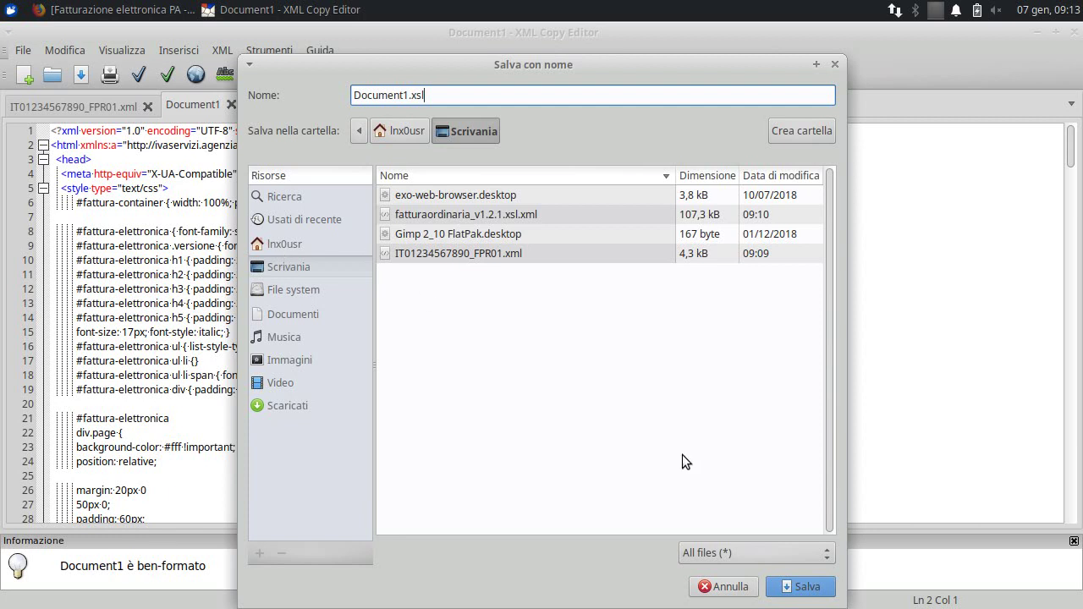
left_click(808, 588)
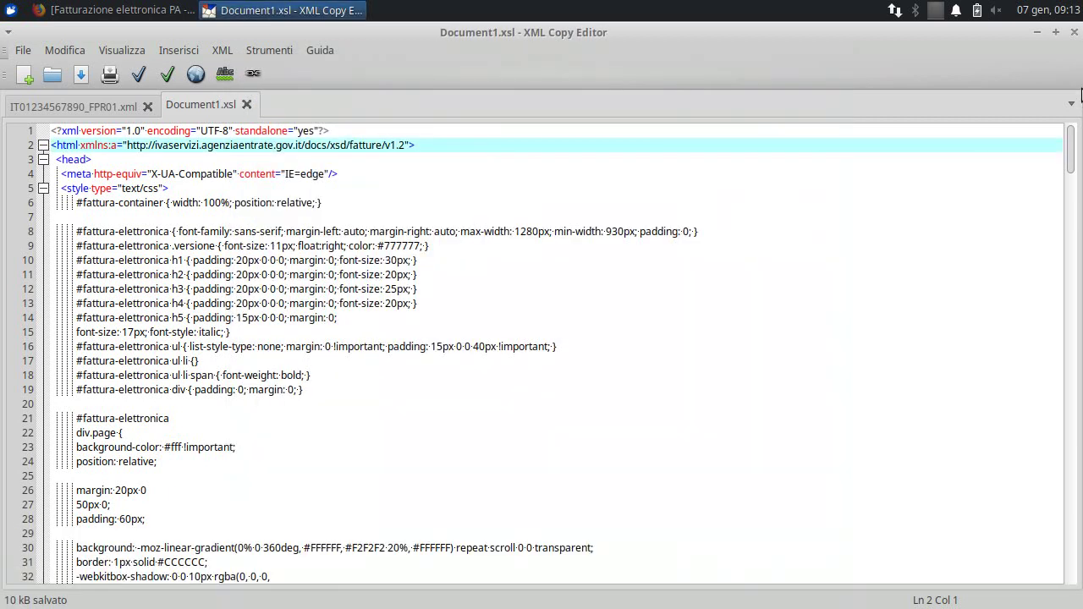
left_click(1076, 32)
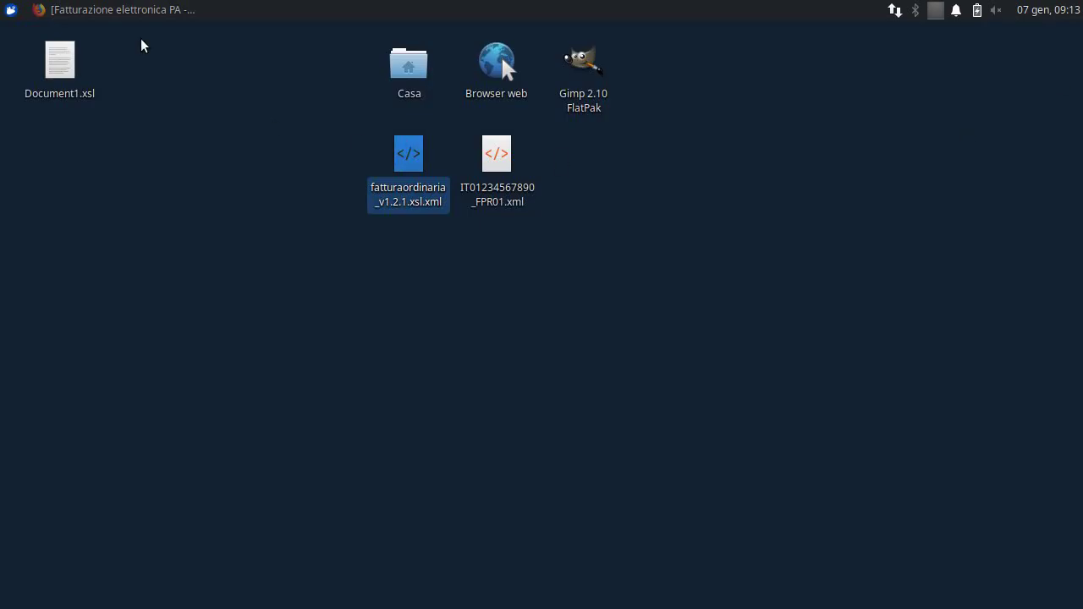
- Move Document1.xsl beside the invoice files and launch LibreOffice Calc from the Whisker menu
mouse_move(54, 65)
left_mouse_down()
mouse_move(629, 225)
mouse_move(578, 145)
left_mouse_up()
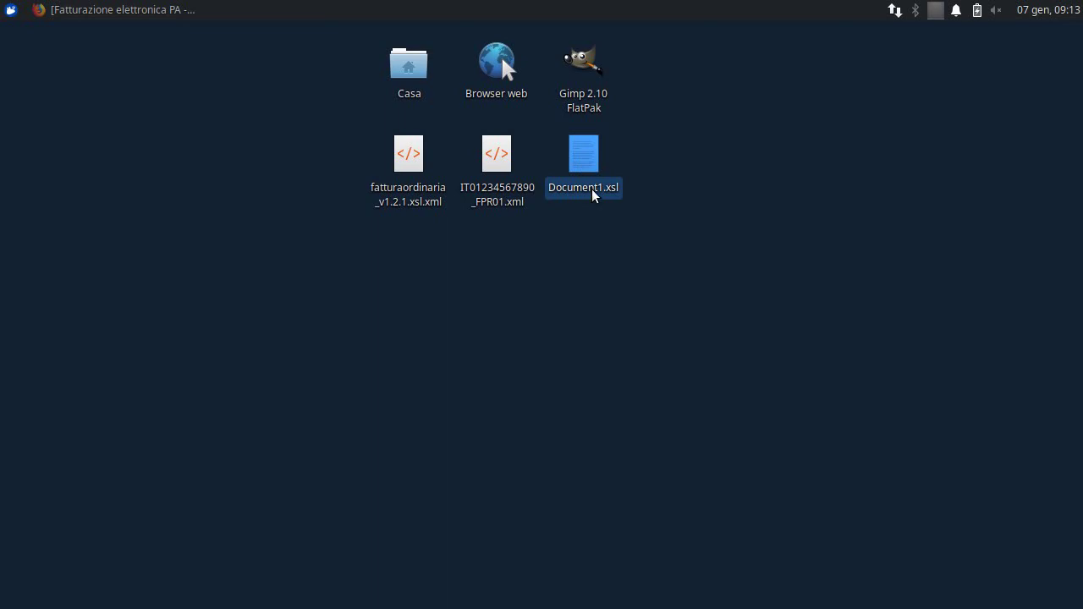
left_click(11, 10)
left_click(35, 87)
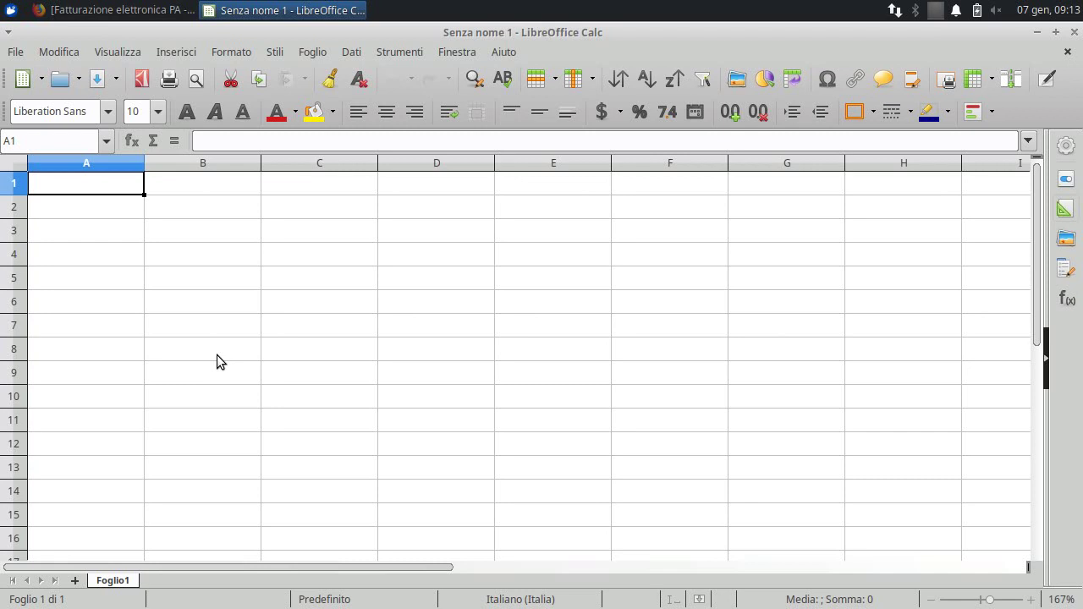
- Open Document1.xsl in Calc, keeping the Automatica language import option
left_click(15, 52)
left_click(32, 98)
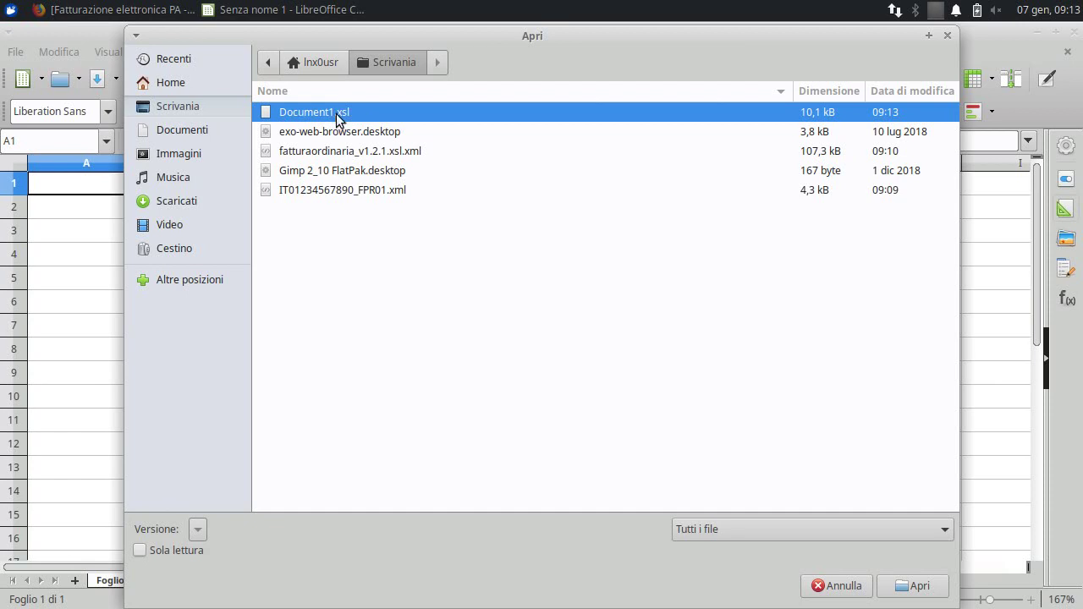
left_click(910, 587)
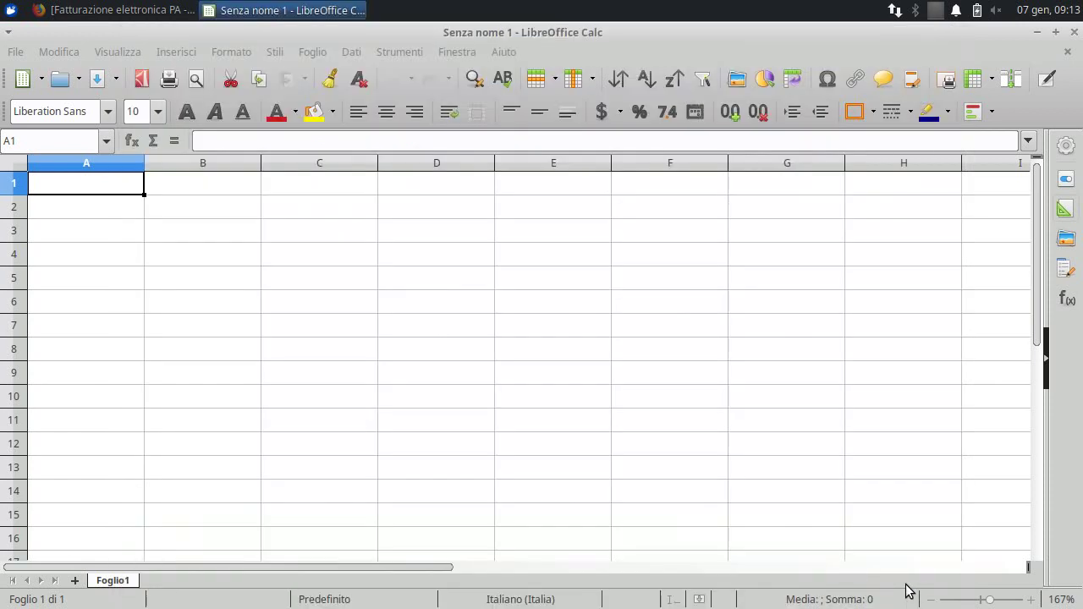
left_click_drag(553, 251, 539, 204)
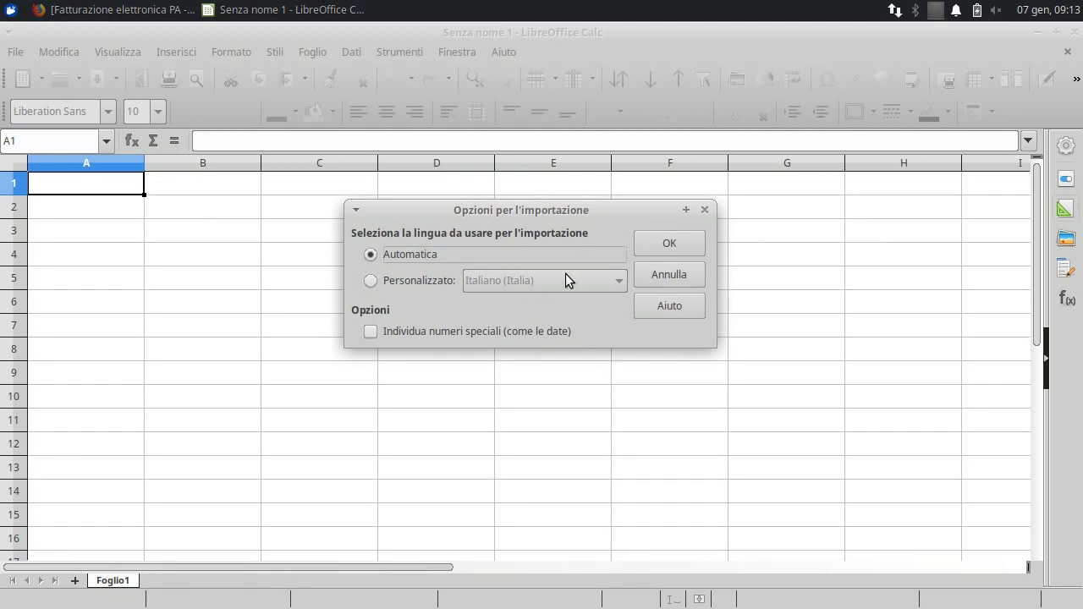
left_click_drag(579, 211, 568, 222)
left_click(654, 256)
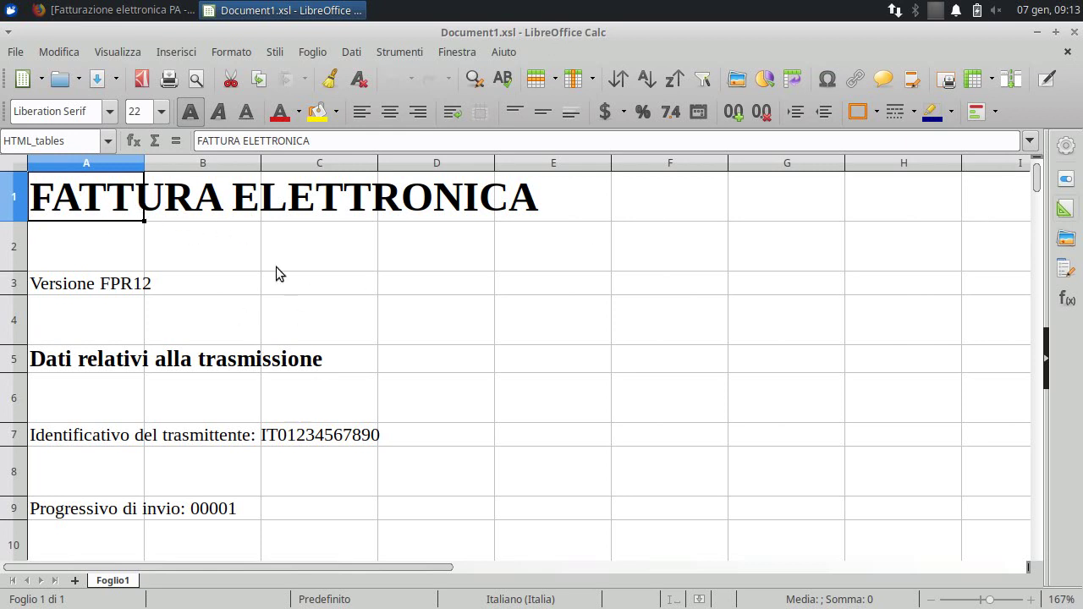
mouse_move(1040, 174)
left_mouse_down()
mouse_move(1052, 204)
mouse_move(1075, 151)
left_mouse_up()
left_click_drag(1038, 174, 1080, 343)
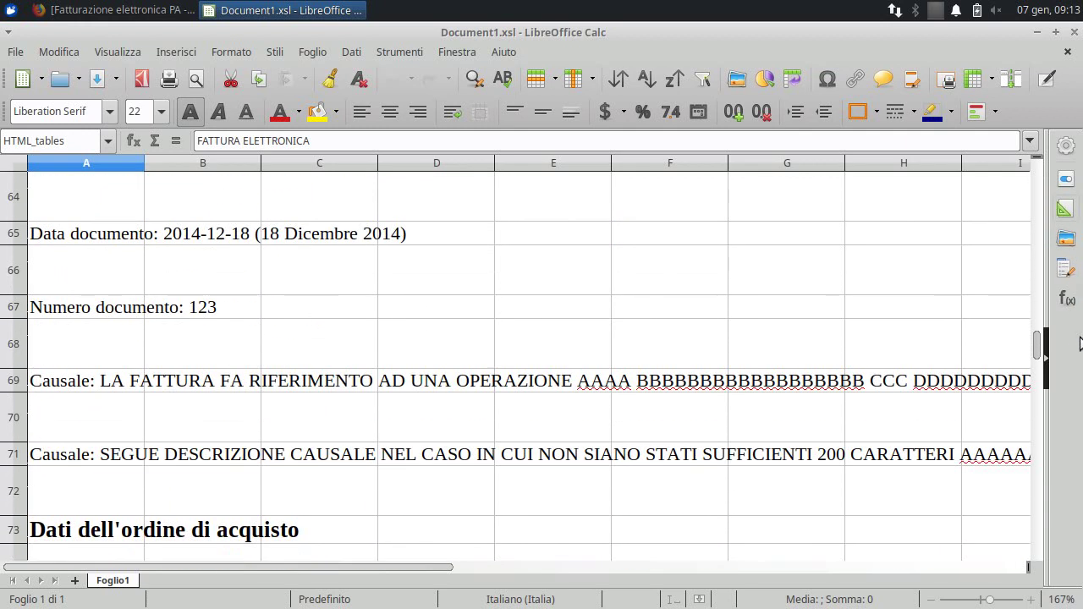
left_click(63, 381)
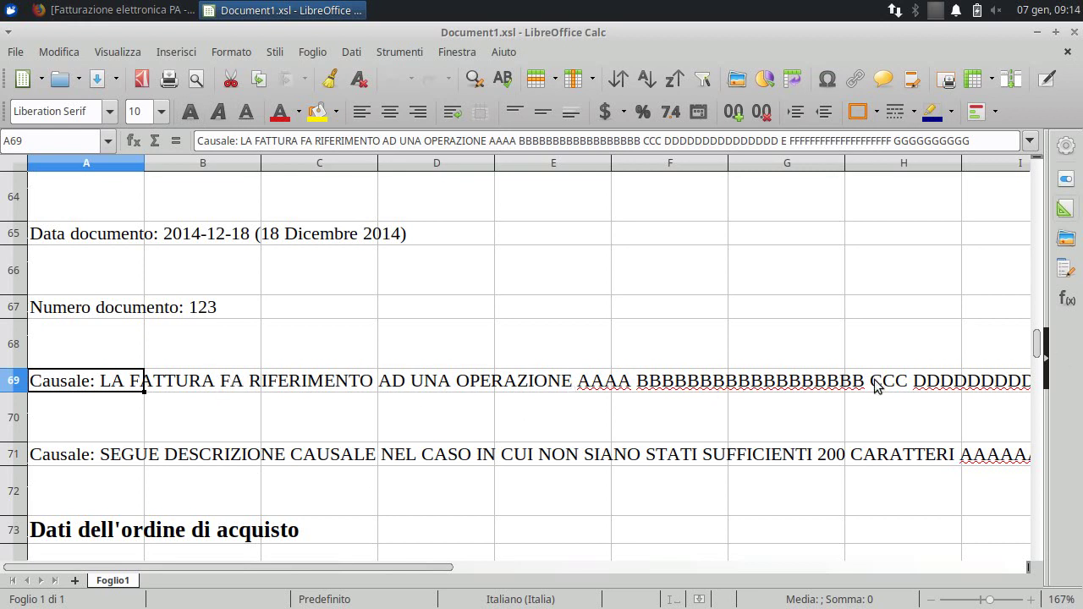
left_click_drag(1037, 345, 1045, 176)
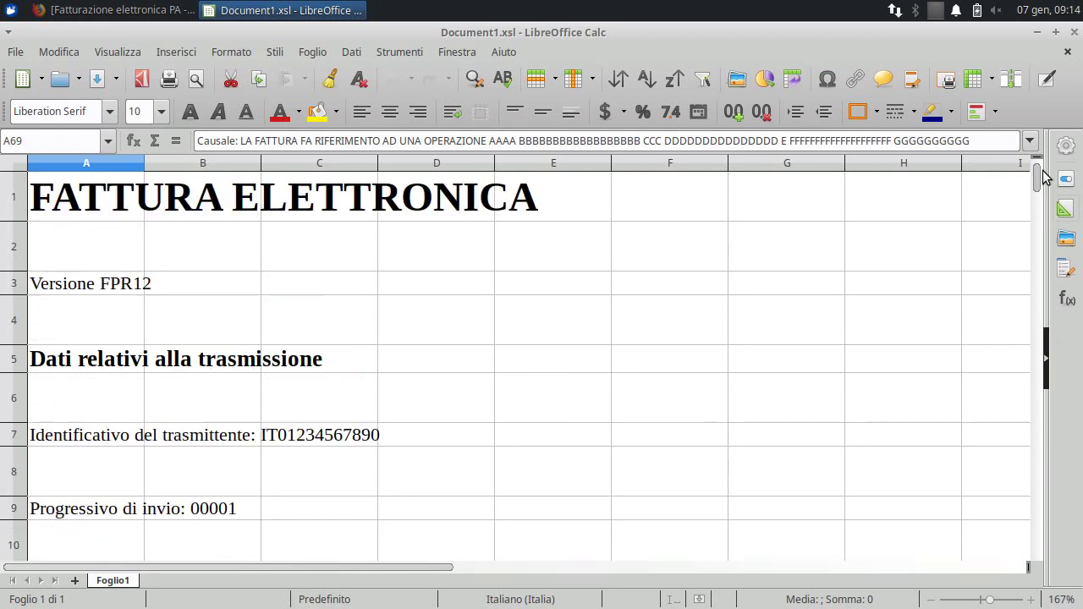
- Set the page style to landscape with 1 cm left, right, top and bottom margins
left_click(230, 51)
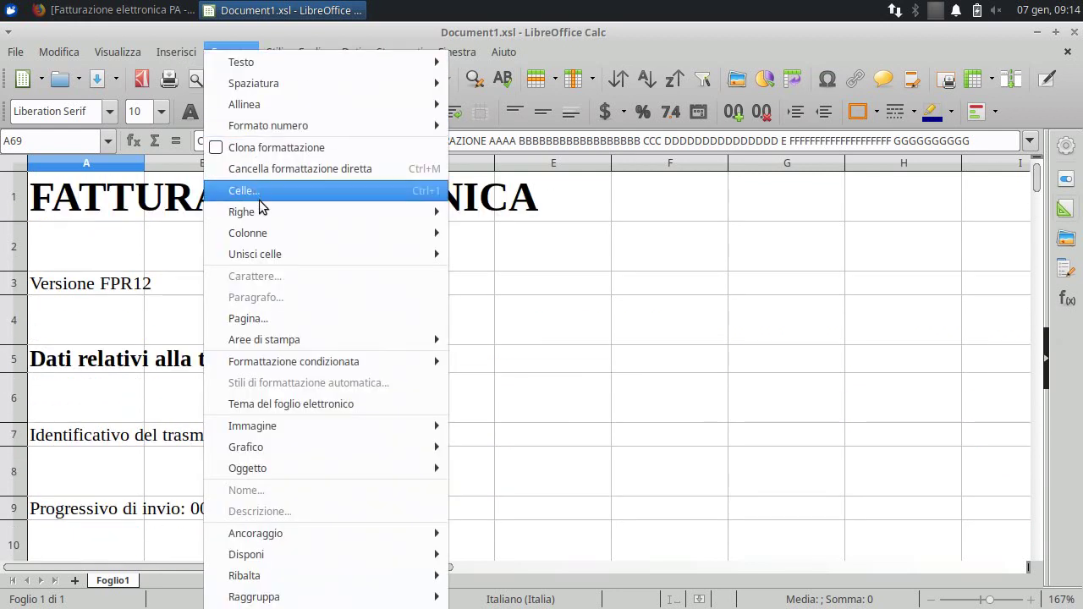
left_click(269, 316)
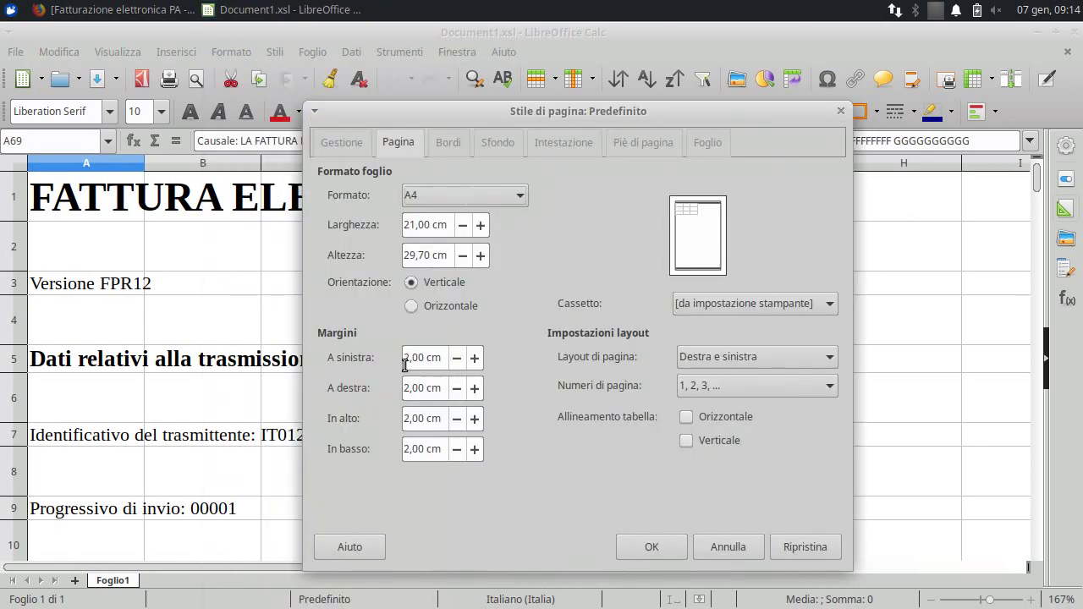
left_click(412, 306)
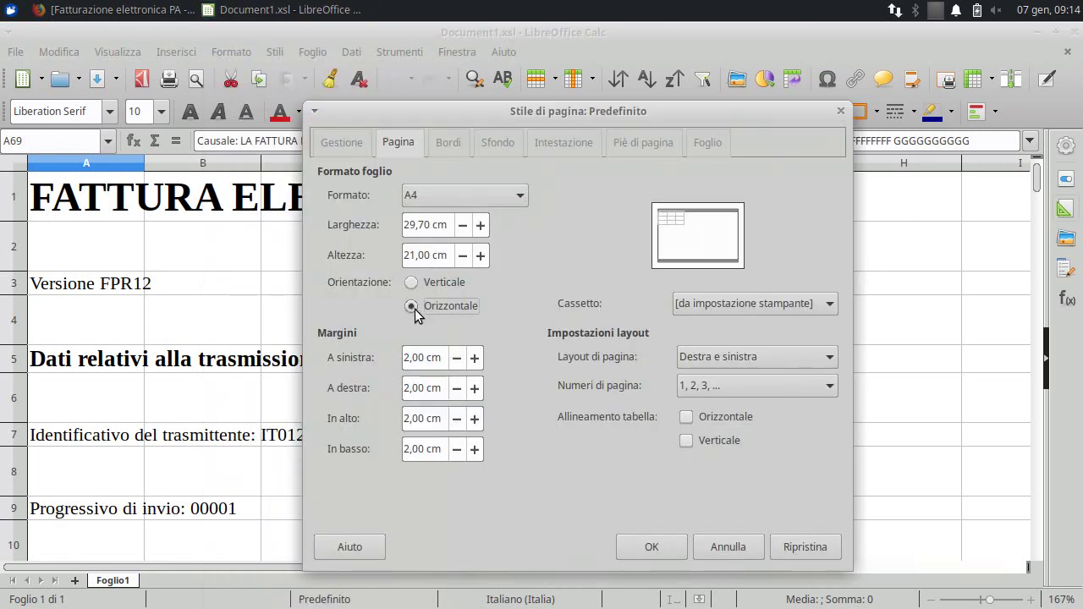
double_click(421, 357)
type("1")
key("Tab")
type("1")
key("Tab")
type("1")
key("Tab")
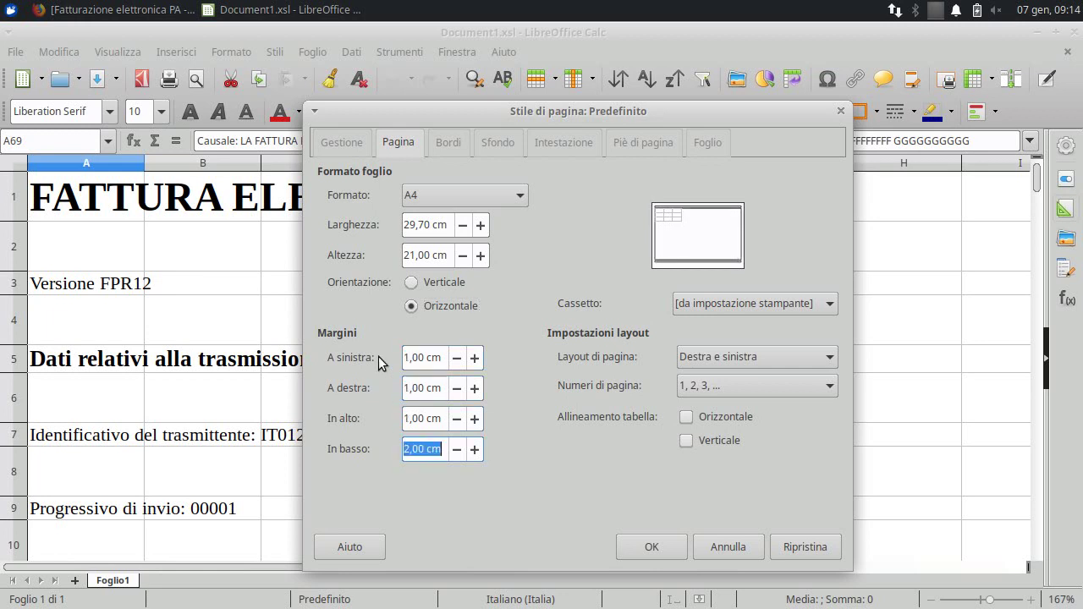
type("1")
key("Tab")
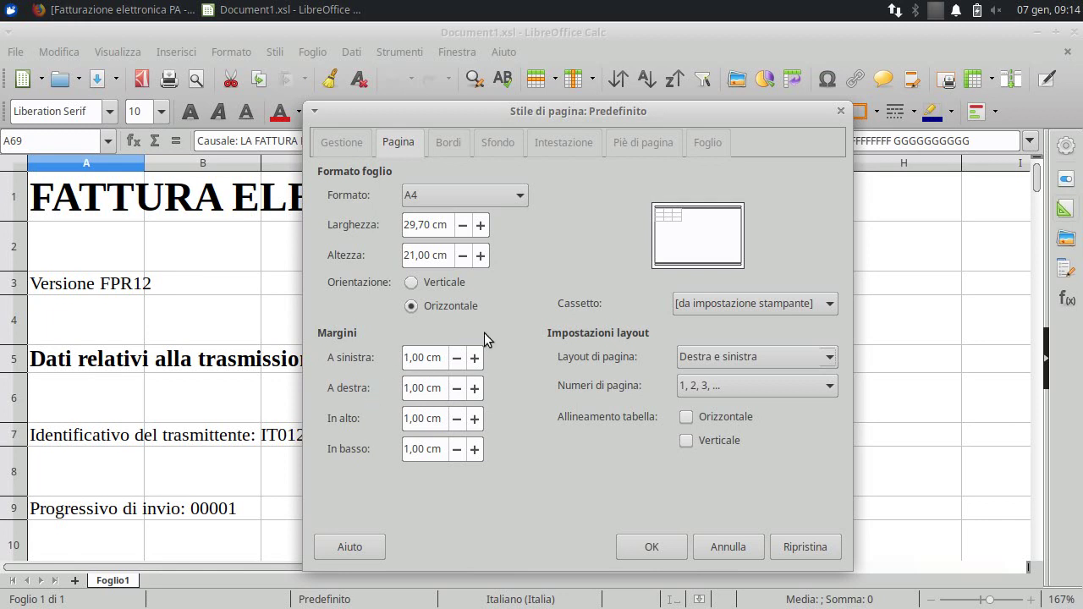
left_click(669, 547)
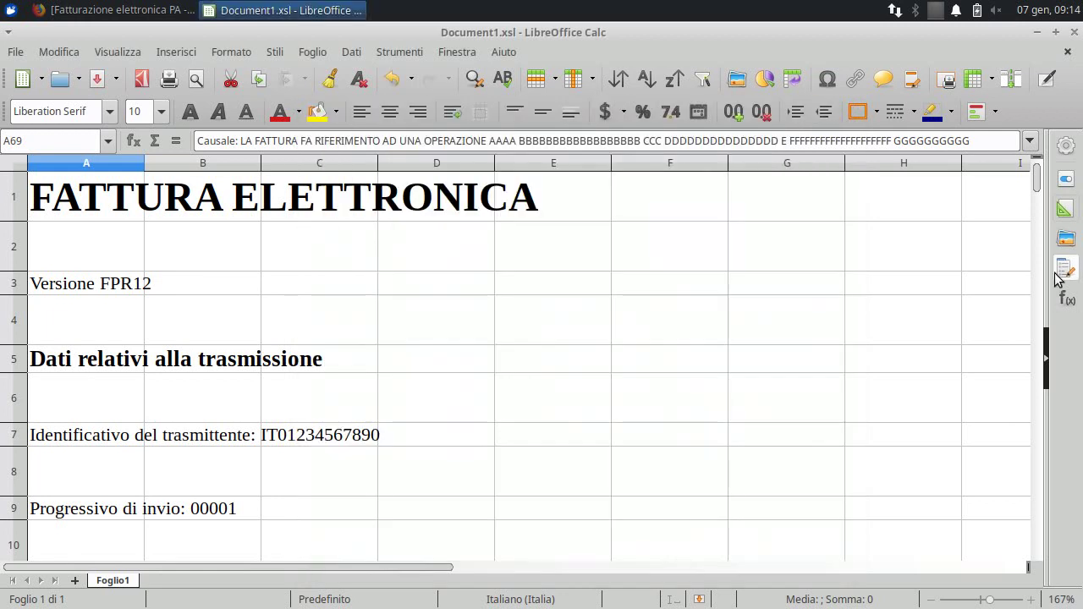
left_click_drag(1036, 180, 1081, 344)
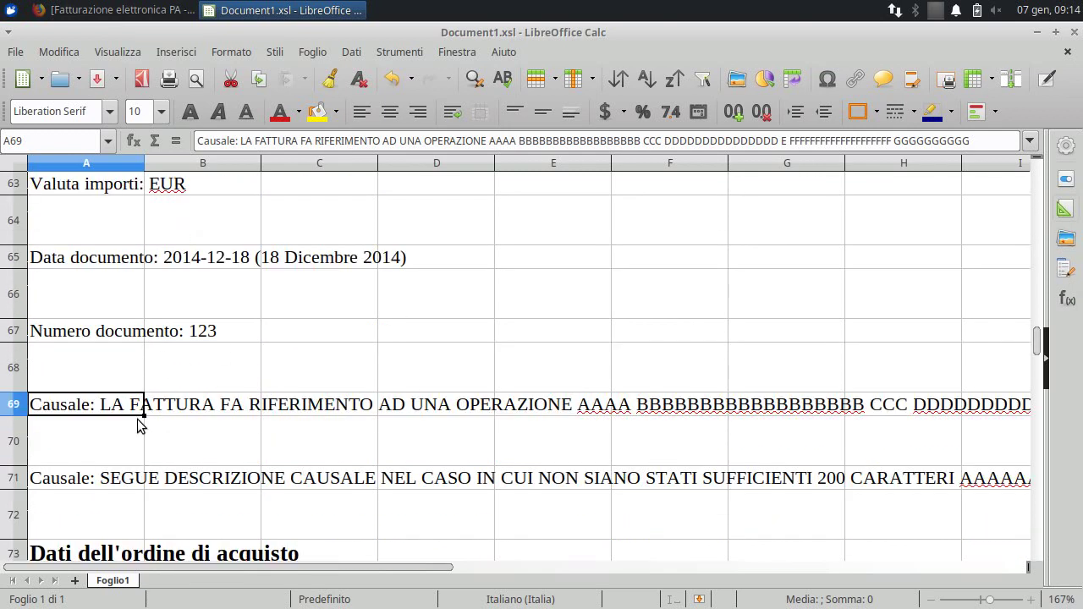
left_click(313, 408)
left_click(422, 413)
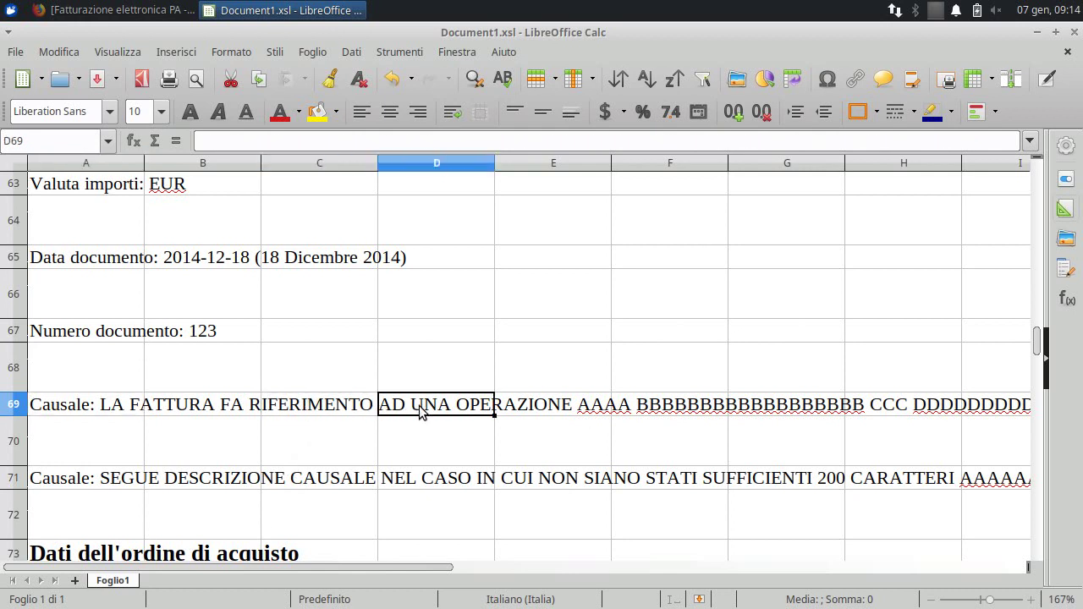
left_click(297, 486)
left_click(82, 410)
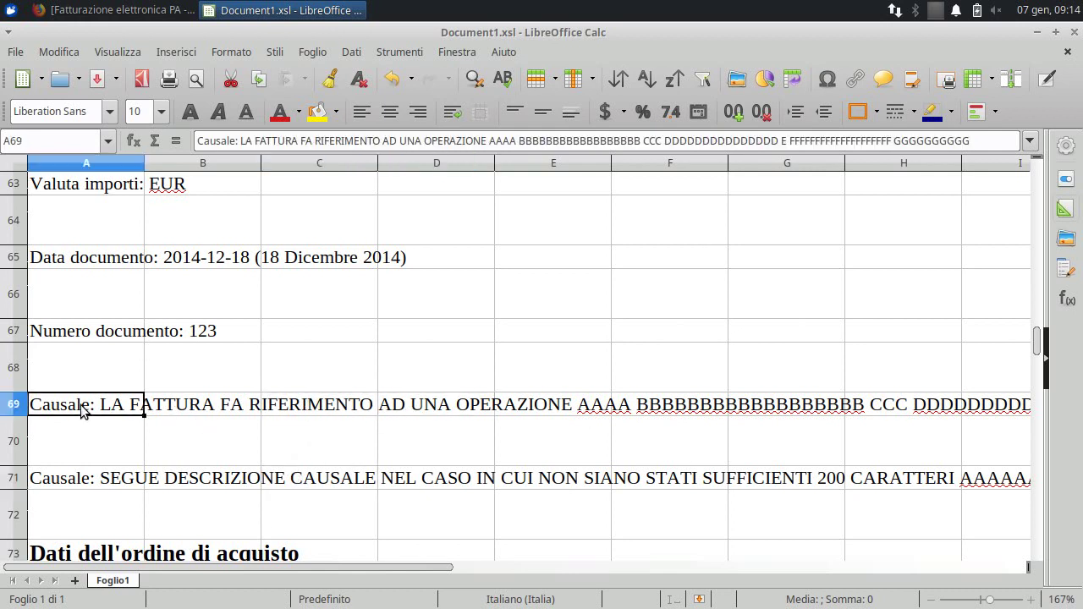
left_click_drag(1040, 343, 1043, 182)
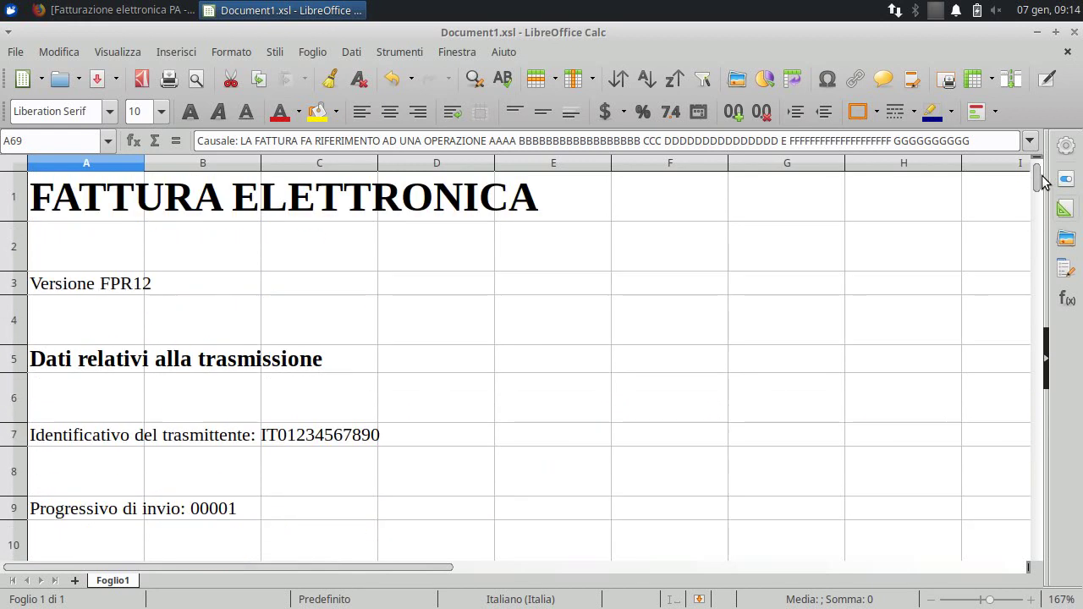
left_click(53, 197)
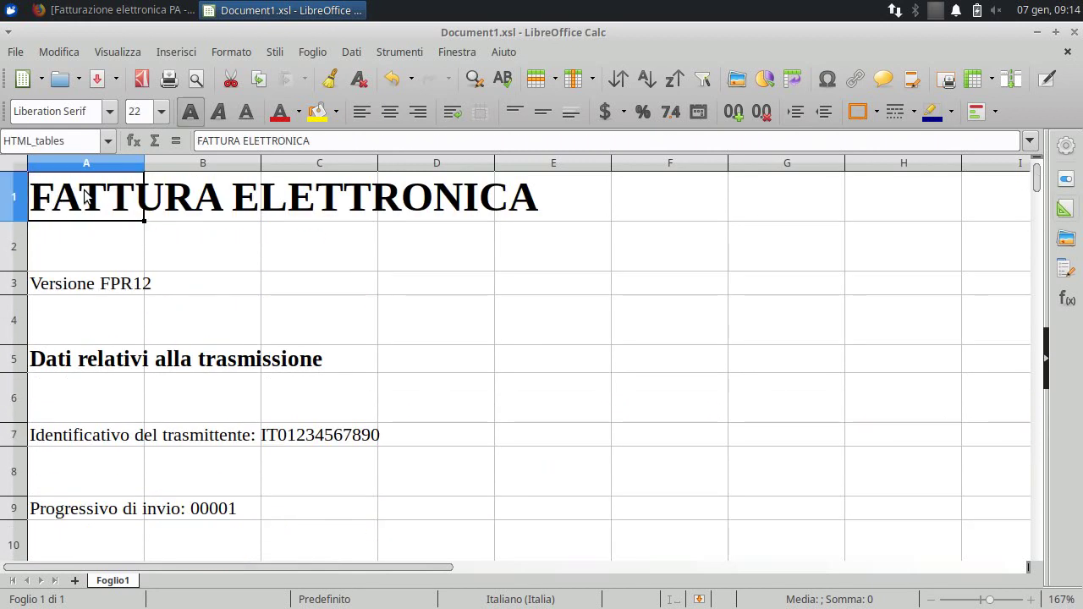
key("Down")
key("Down")
key("Down")
key("Down")
key("Down")
key("Down")
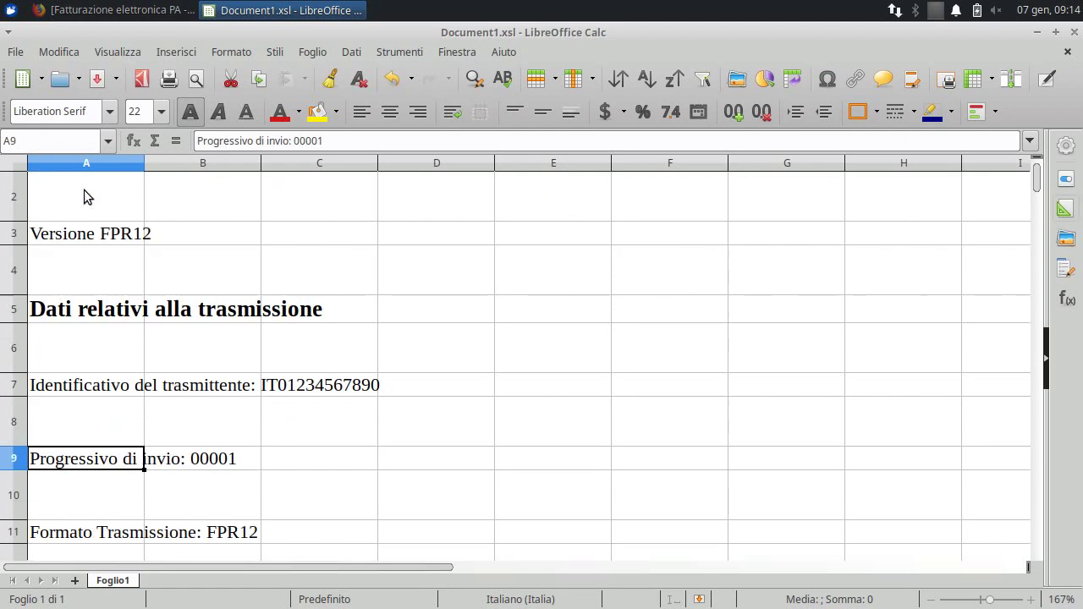
key("Down")
key("Down")
key("Down")
key("Down")
key("Down")
key("Up")
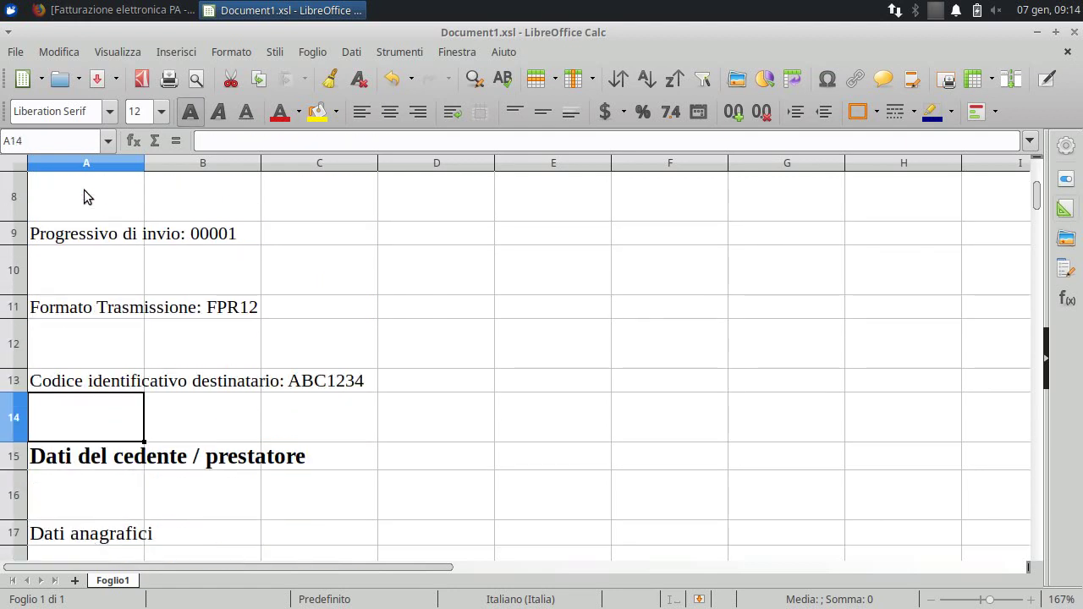
- Insert row page breaks above row 14 and above row 36
left_click(322, 58)
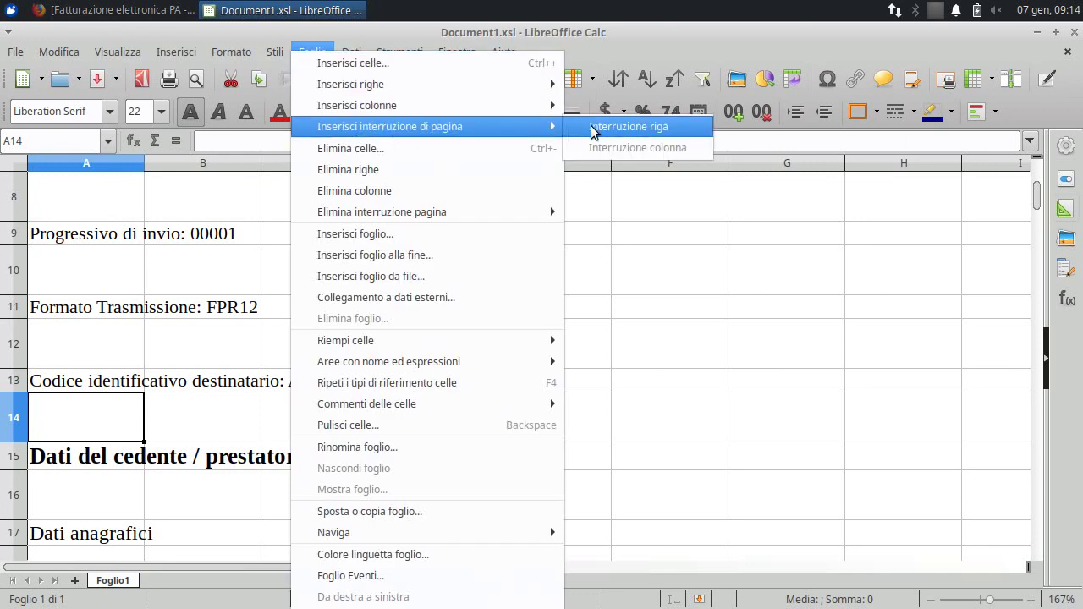
left_click(603, 128)
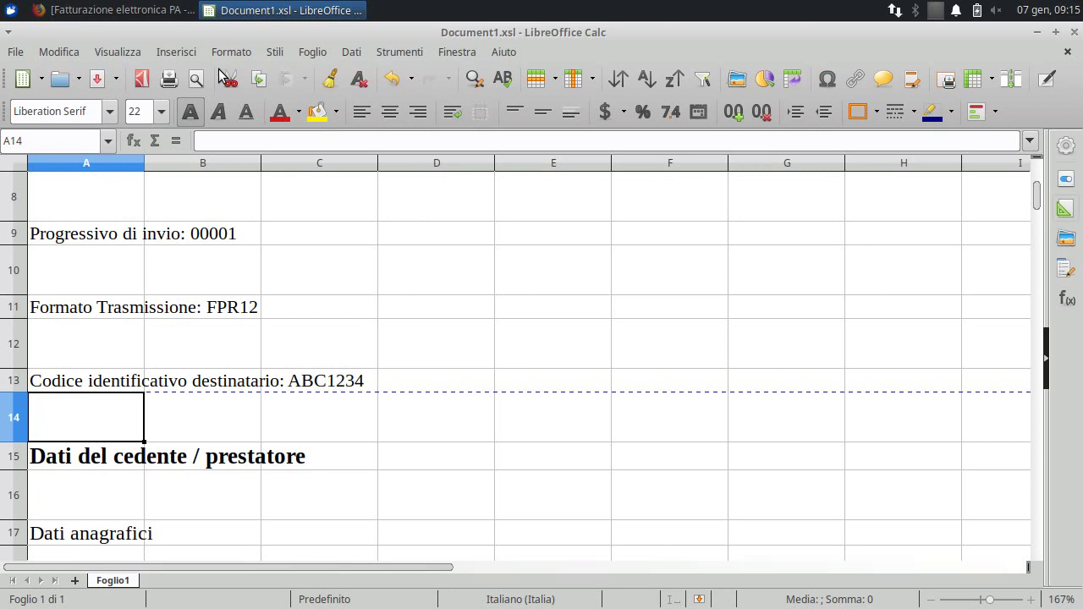
key("Down")
key("Down")
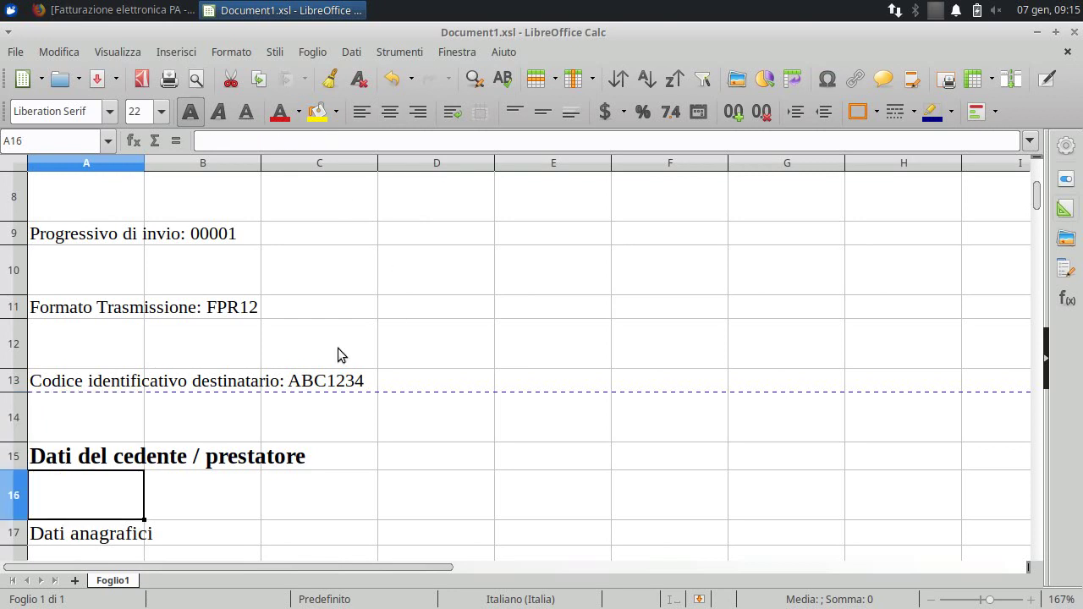
key("Down")
key("Down")
key("Down")
key("Down")
key("Down")
key("Down")
key("Down")
key("Down")
key("Down")
key("Down")
key("Down")
key("Down")
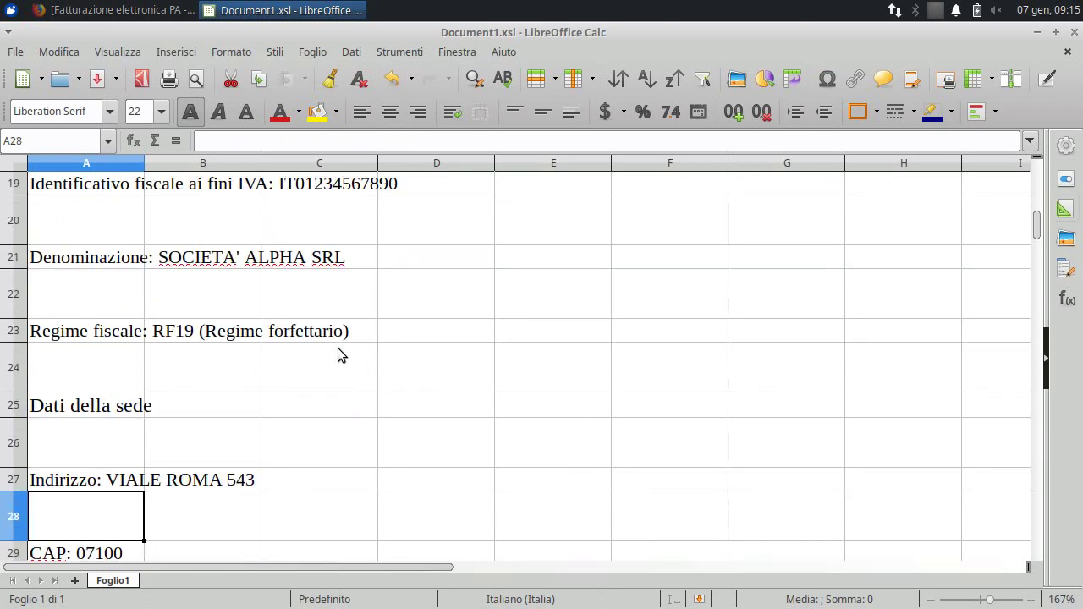
key("Down")
key("Down")
key("Down")
key("Down")
key("Down")
key("Down")
key("Down")
key("Down")
key("Down")
key("Up")
key("Up")
key("Right")
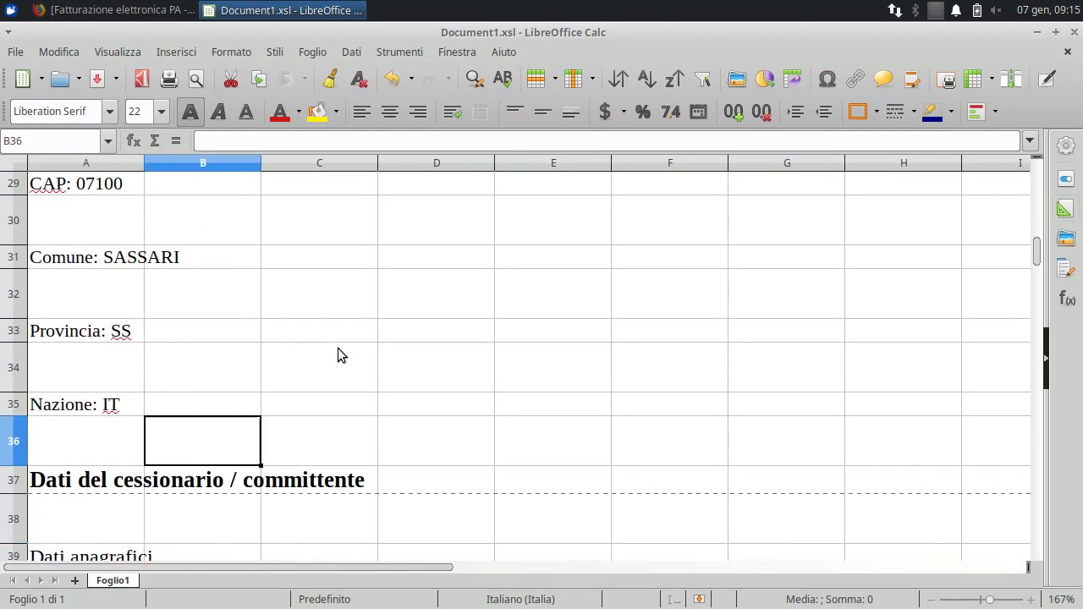
key("Left")
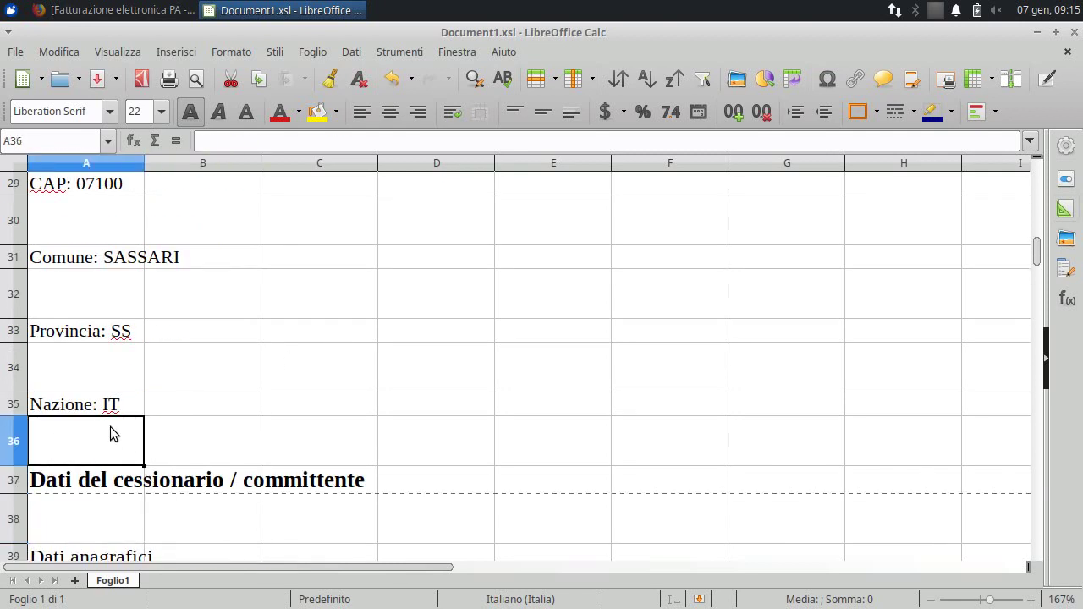
left_click(313, 52)
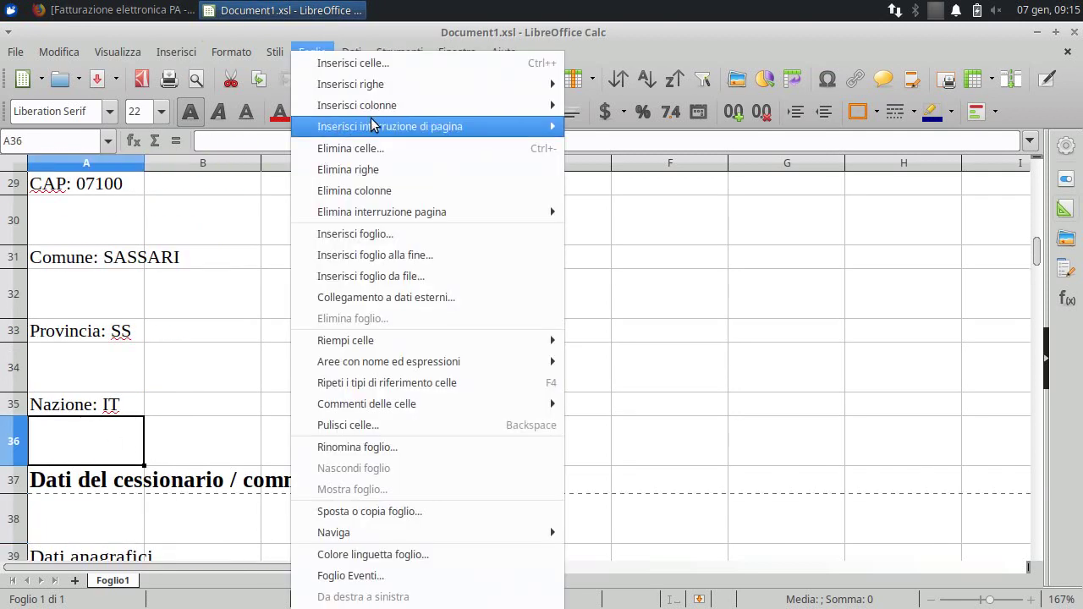
left_click(601, 126)
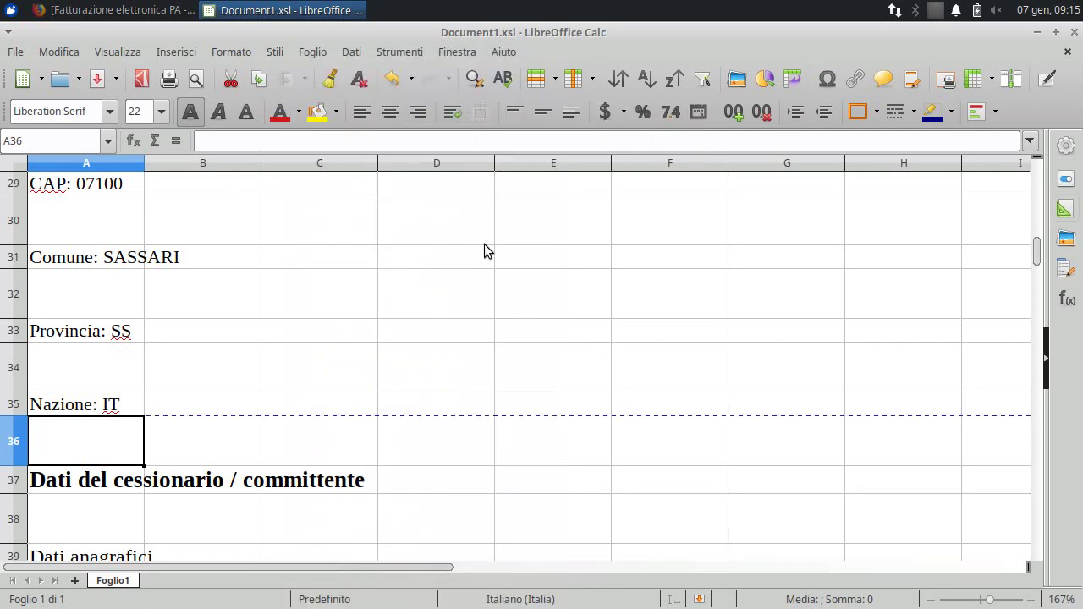
- Insert a row page break above row 58, then move down to empty row 72
key("Down")
key("Down")
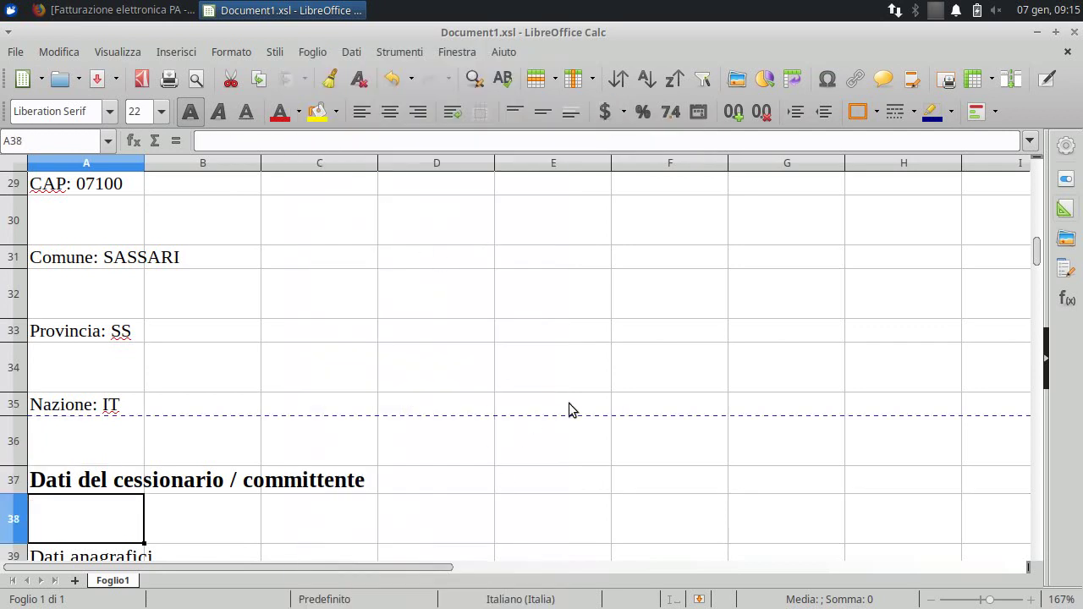
key("Down")
key("Down")
key("Down")
key("Down")
key("Down")
key("Down")
key("Down")
key("Down")
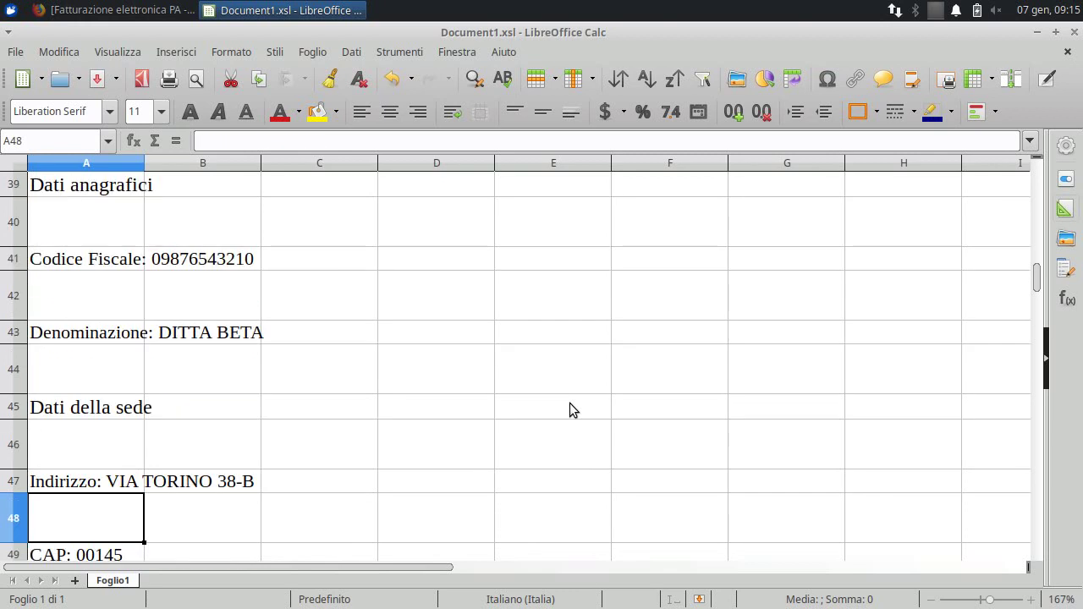
key("Down")
key("Down")
key("Down")
key("Down")
key("Down")
key("Down")
key("Down")
key("Down")
key("Down")
key("Down")
key("Down")
key("Down")
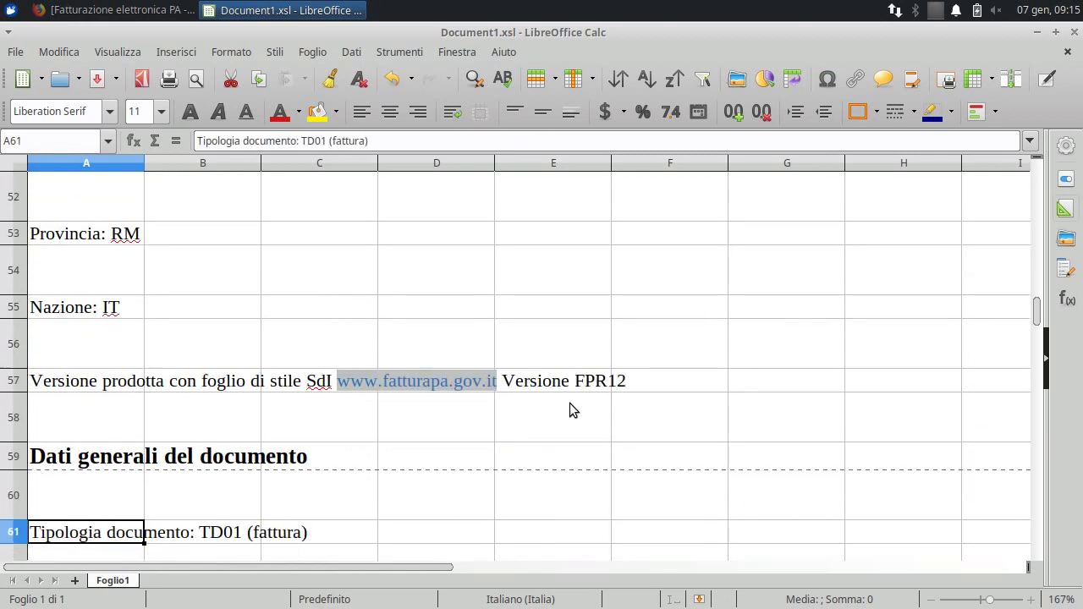
key("Up")
key("Up")
key("Up")
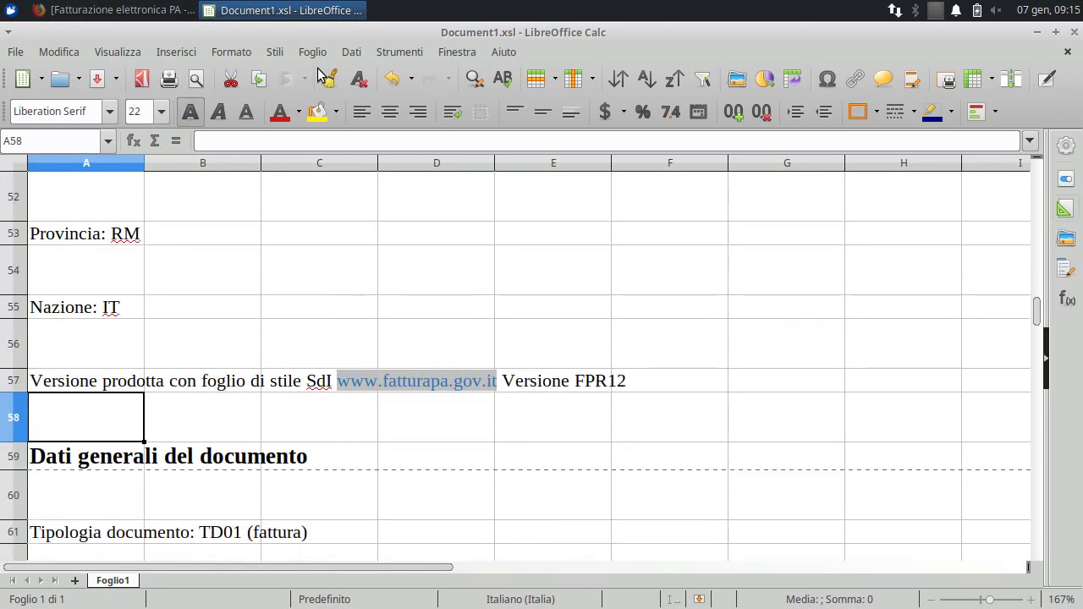
left_click(231, 51)
left_click(308, 32)
left_click(310, 52)
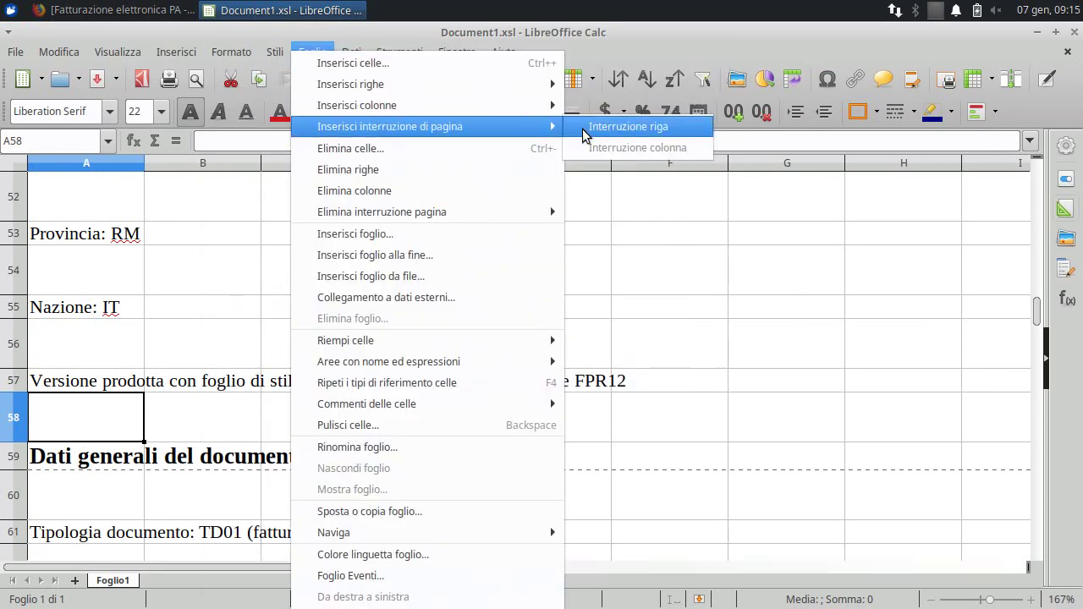
left_click(604, 127)
key("Down")
key("Down")
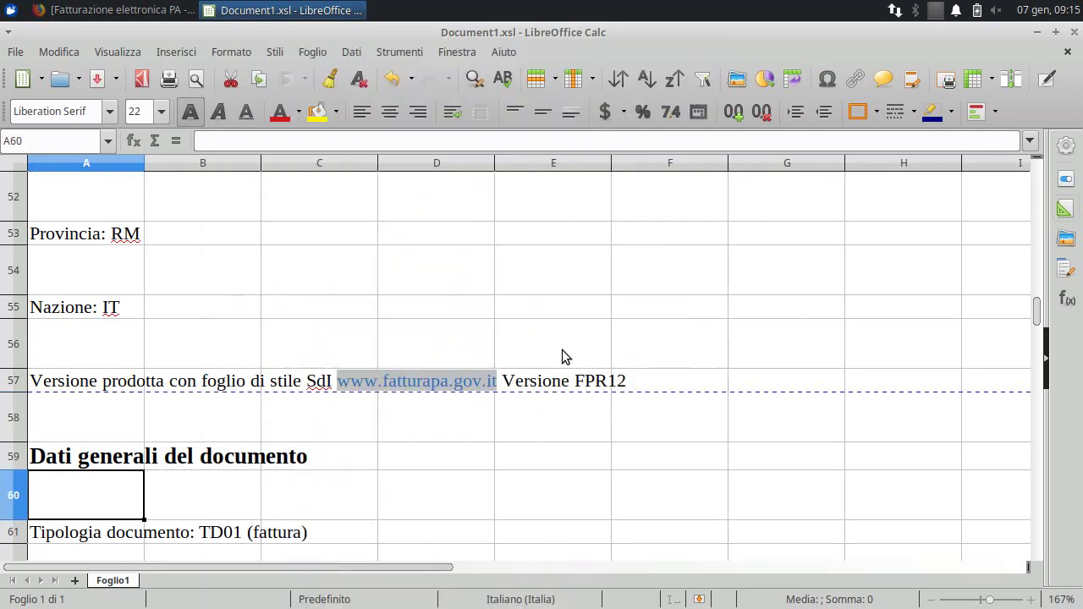
key("Down")
key("Down")
key("Down")
key("Down")
key("Down")
key("Down")
key("Down")
key("Down")
key("Down")
key("Down")
key("Down")
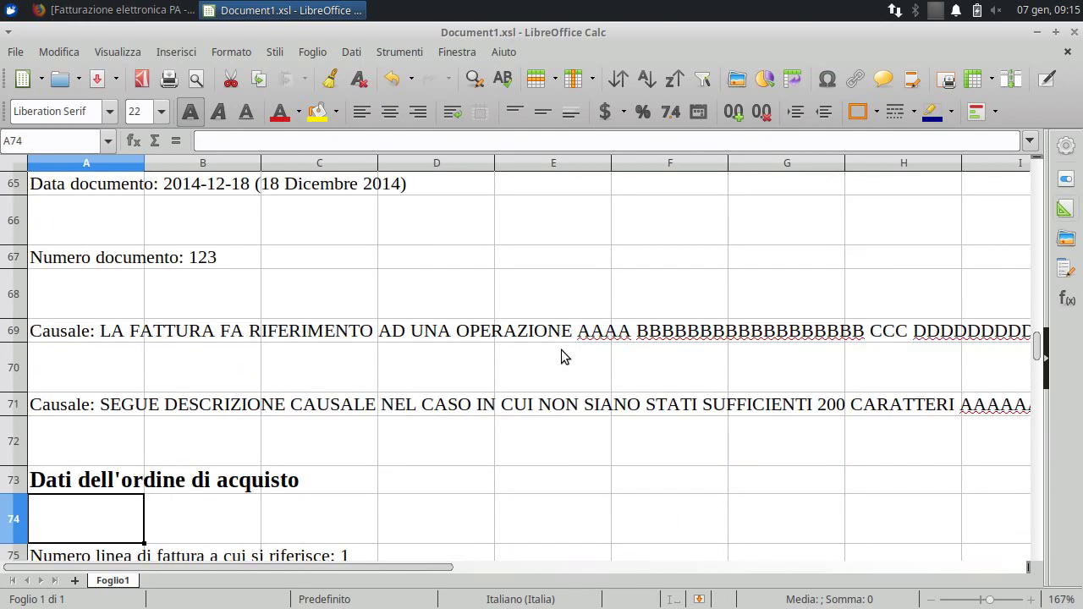
key("Up")
key("Up")
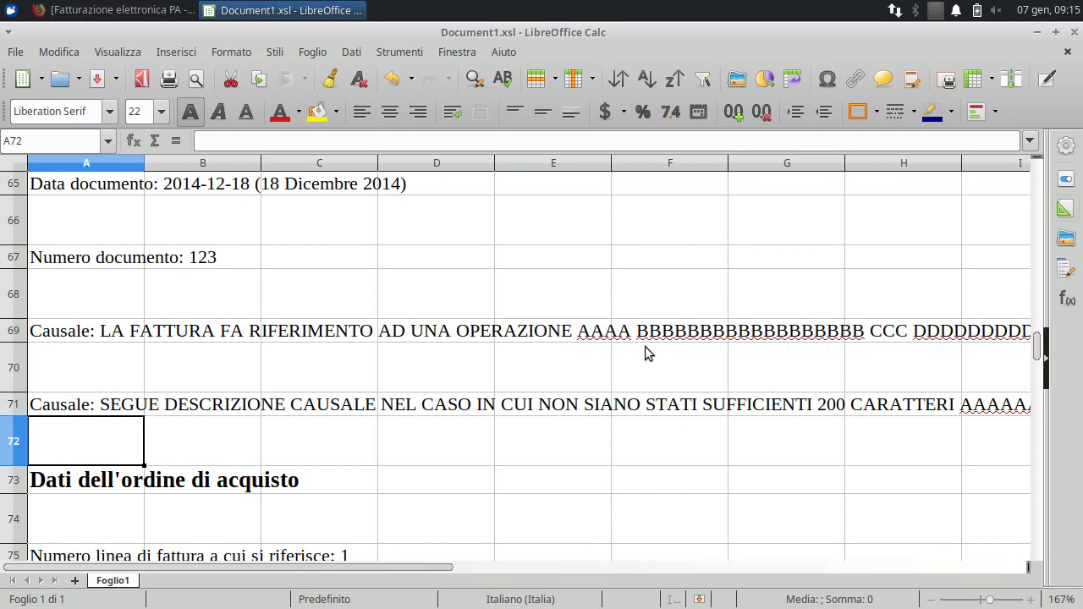
- Merge A69:H69 and format it left- and top-aligned with automatic text wrapping
left_click(92, 336)
mouse_move(92, 336)
left_mouse_down()
mouse_move(991, 332)
mouse_move(477, 373)
left_mouse_up()
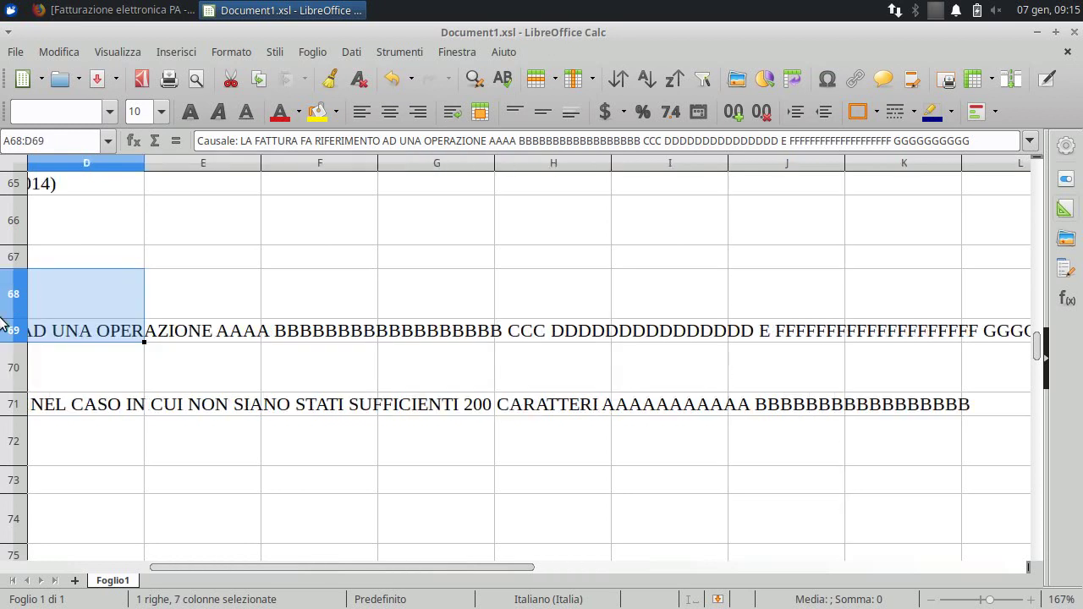
left_click_drag(477, 367, 870, 336)
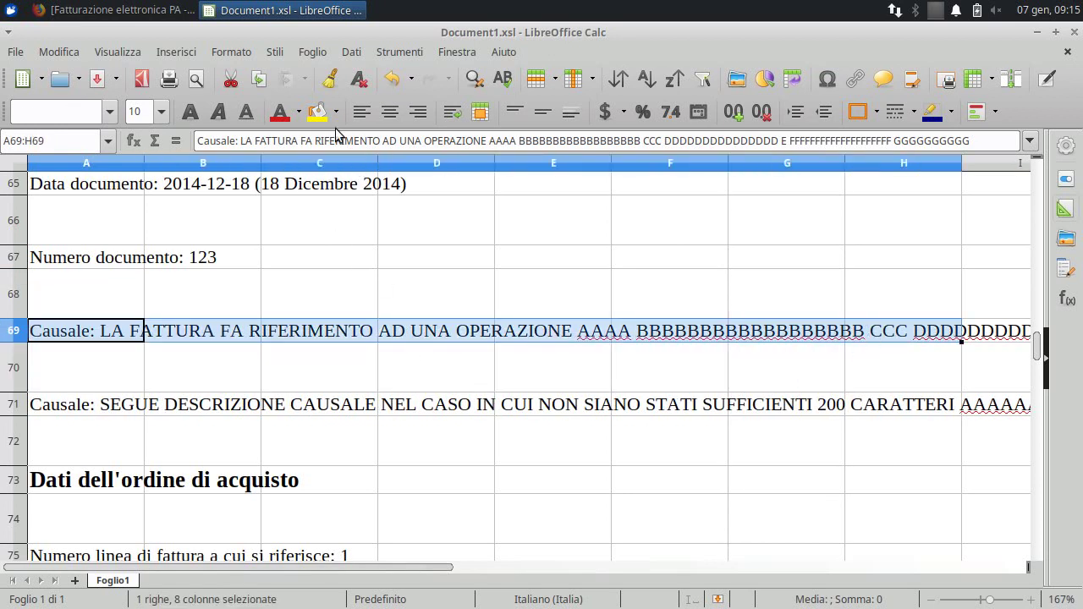
left_click(480, 113)
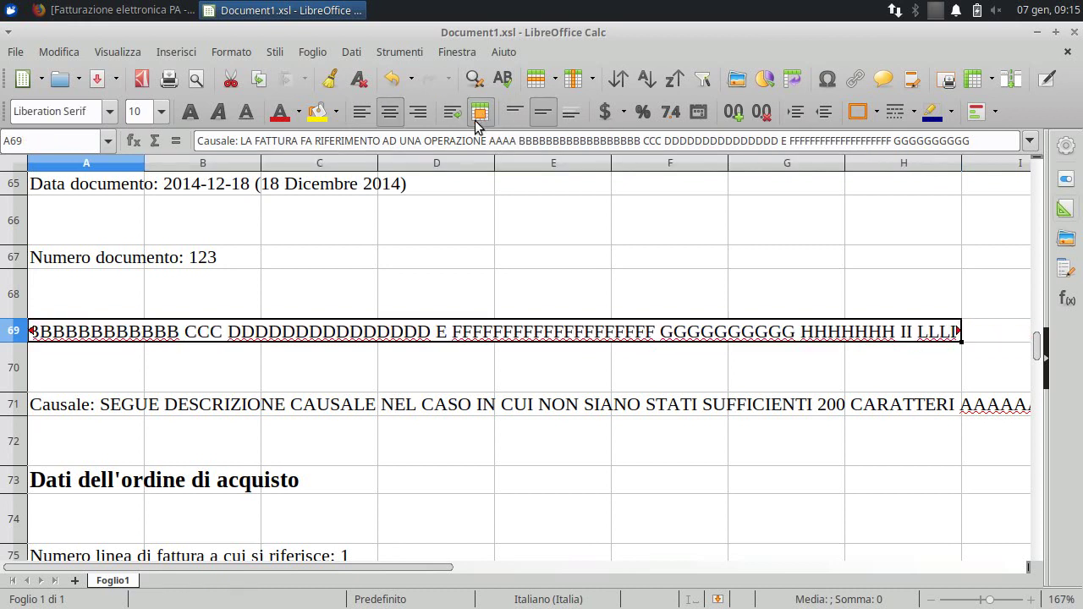
right_click(117, 336)
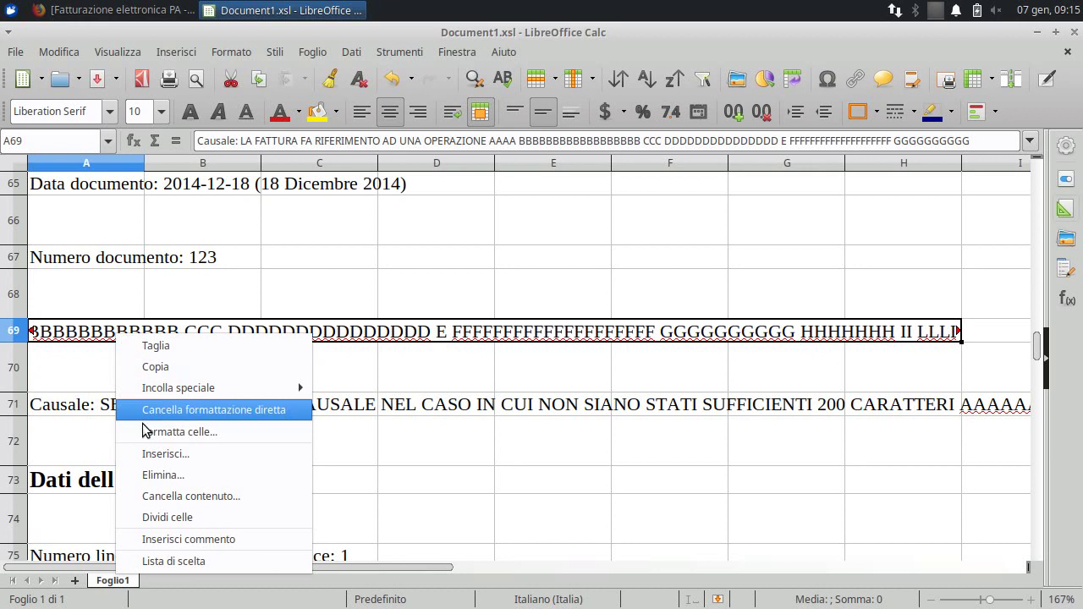
left_click(180, 435)
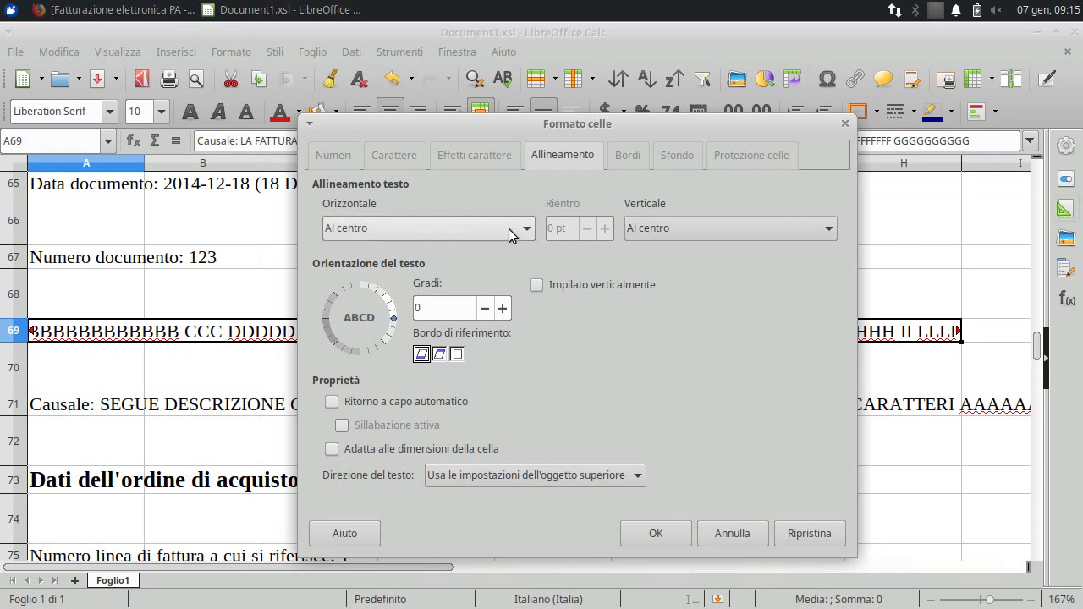
left_click(509, 229)
left_click(509, 258)
left_click(685, 231)
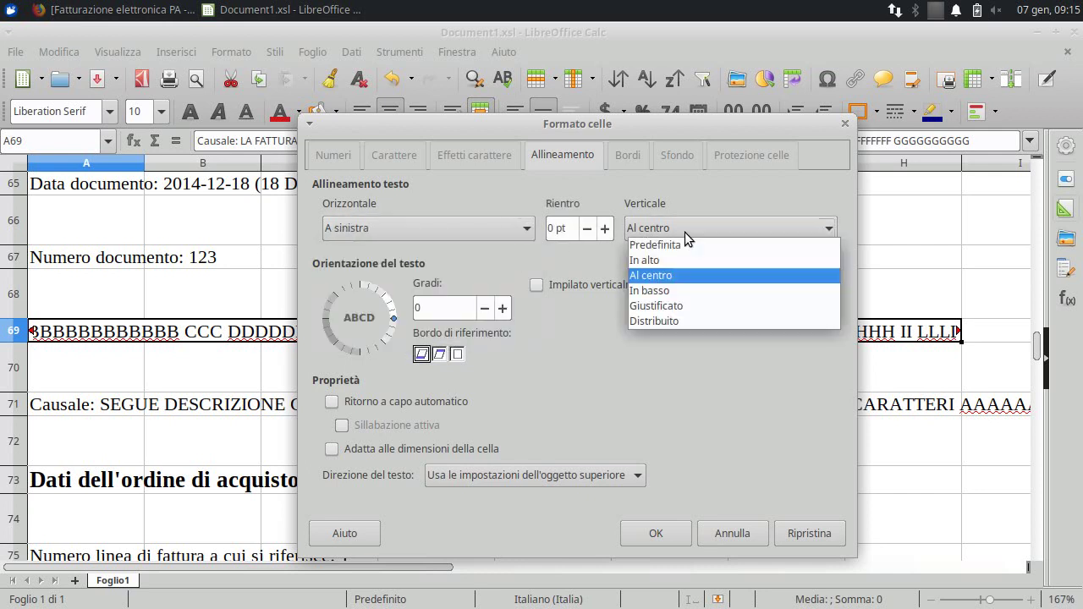
left_click(690, 273)
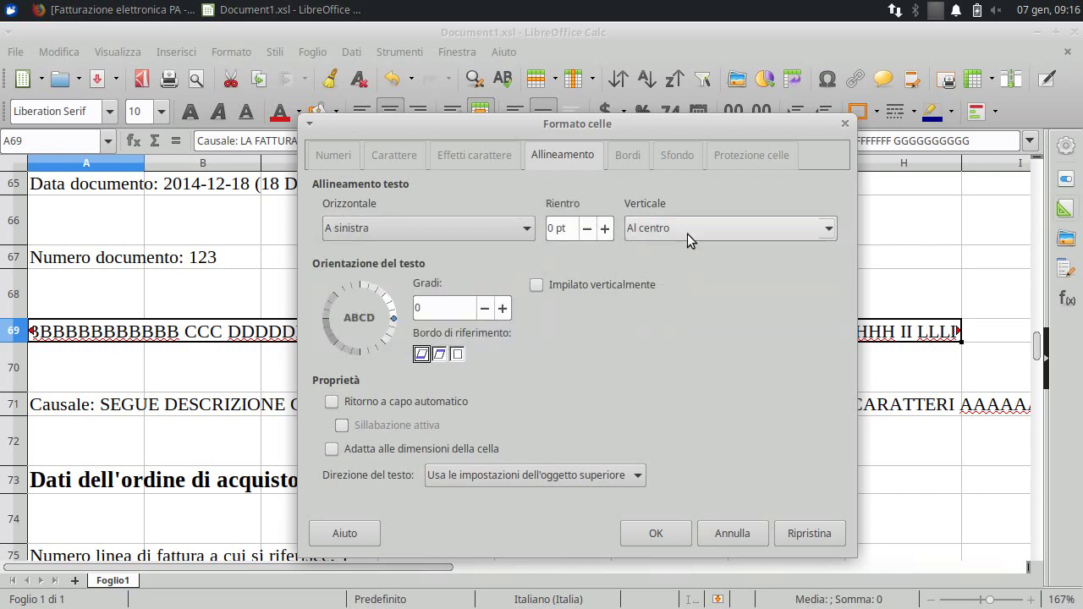
left_click(687, 235)
left_click(689, 260)
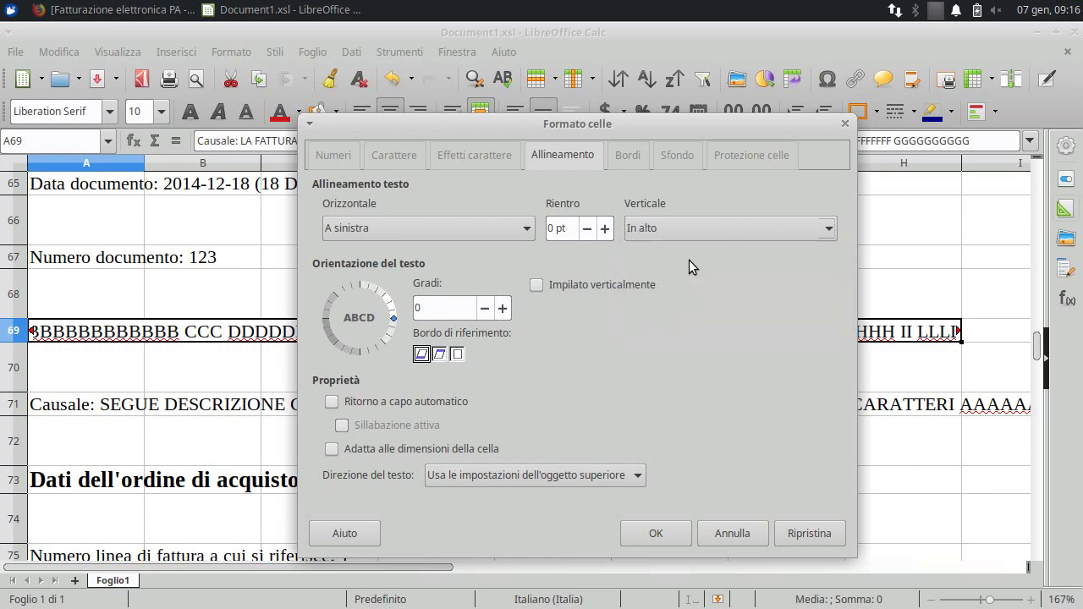
left_click(363, 401)
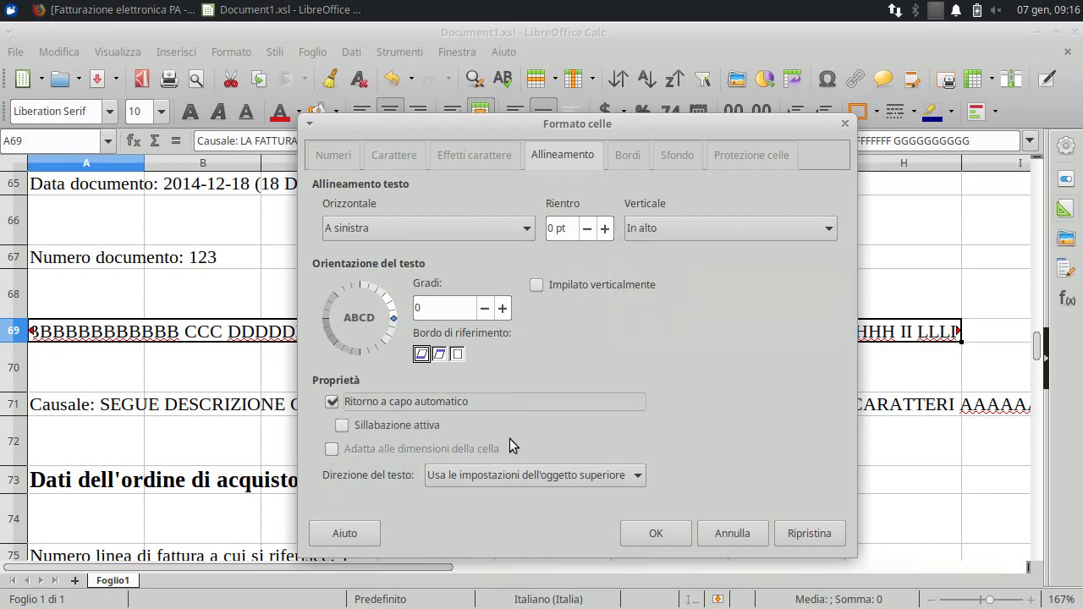
left_click(664, 535)
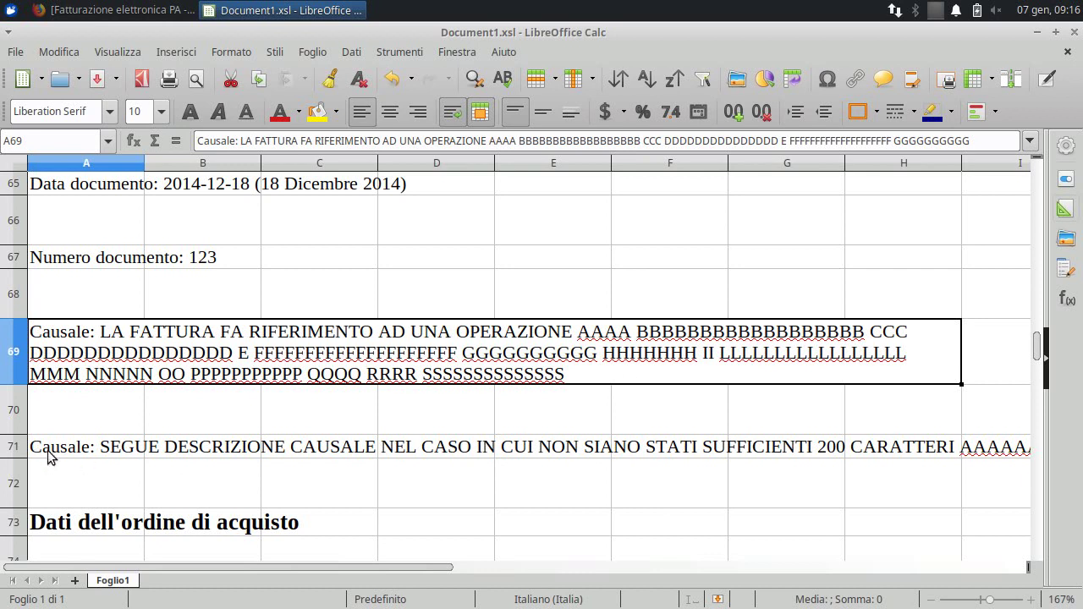
- Merge A71:H71 and give it the same left, top and wrap formatting
left_click_drag(53, 449, 863, 457)
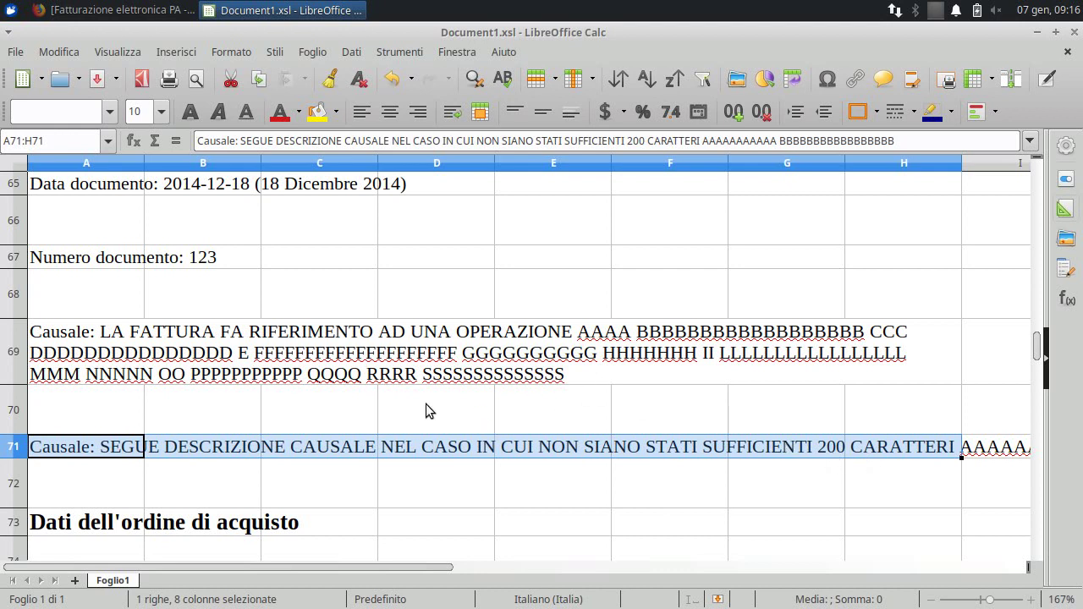
left_click(480, 114)
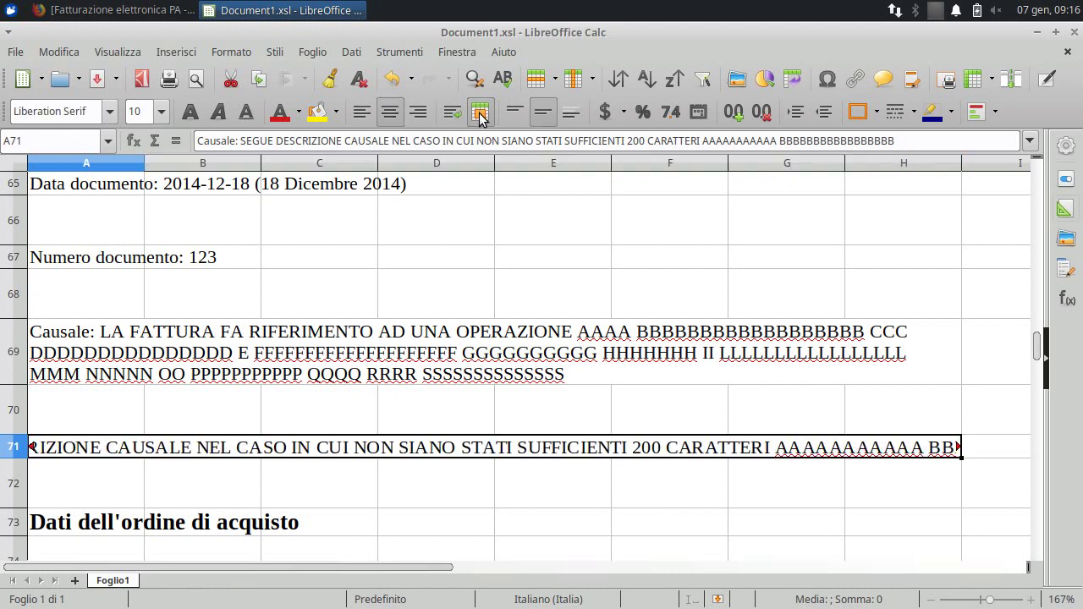
right_click(192, 442)
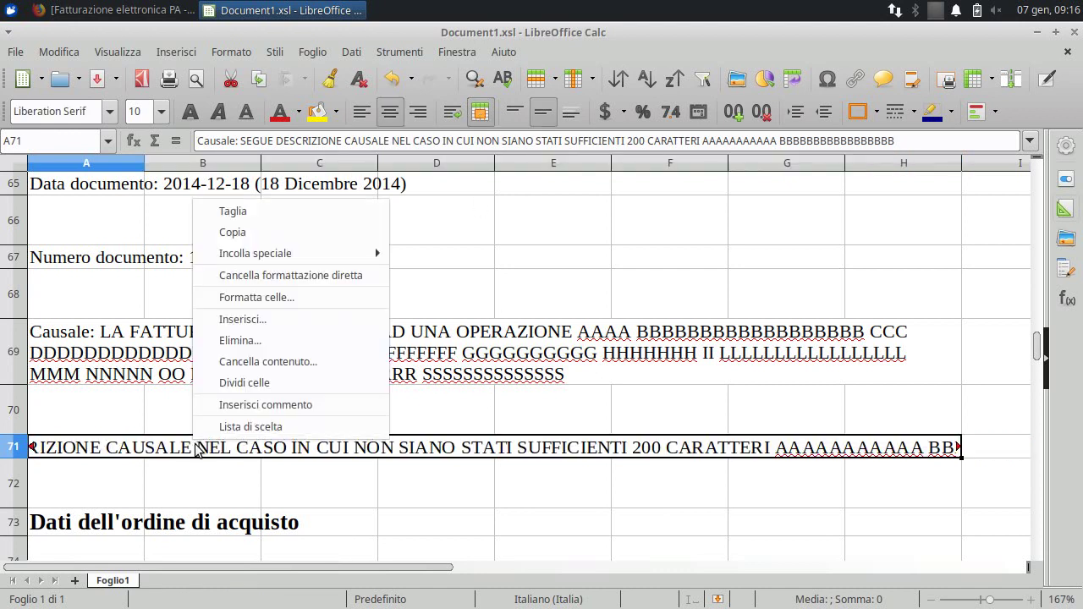
left_click(261, 298)
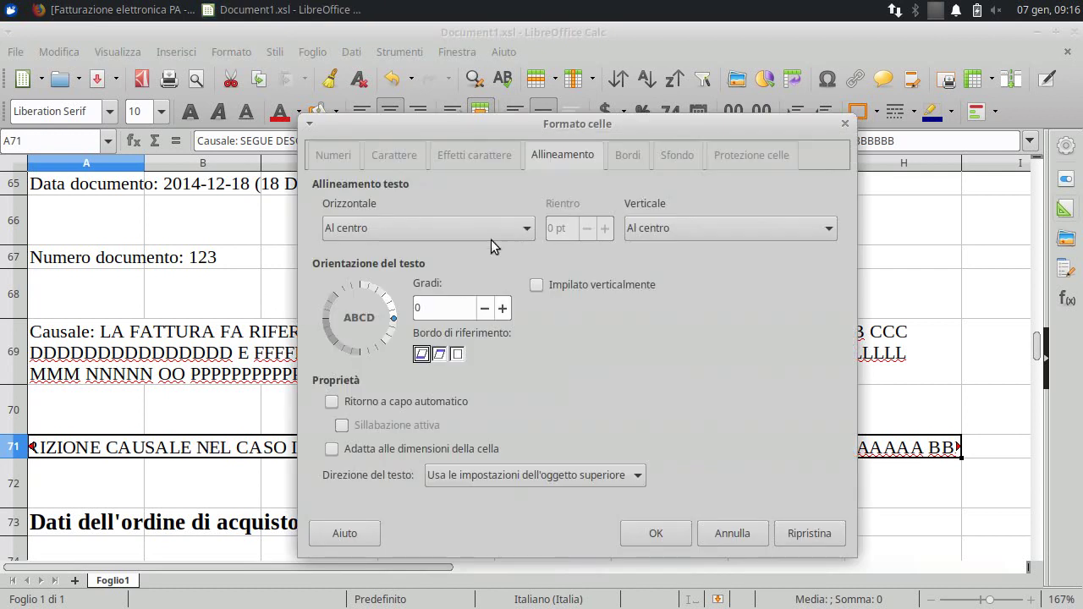
left_click(478, 228)
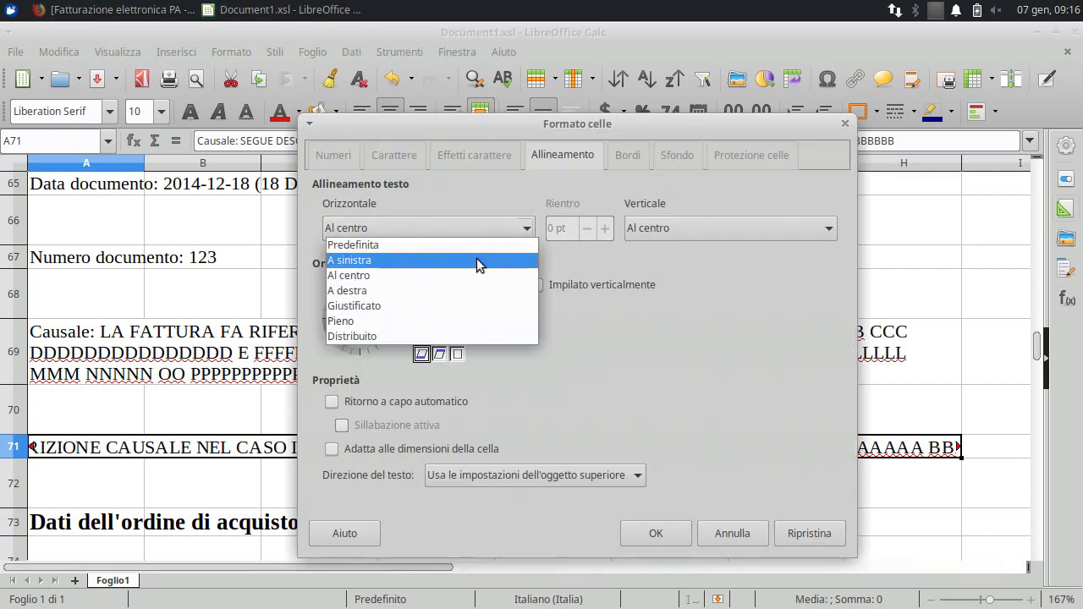
left_click(476, 258)
left_click(695, 227)
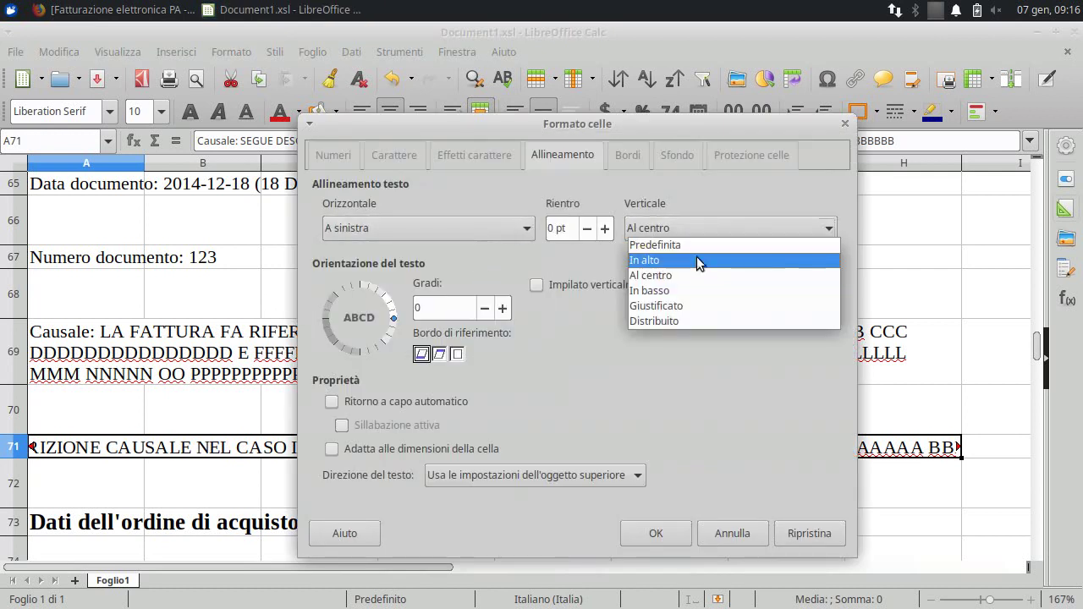
left_click(697, 256)
left_click(371, 403)
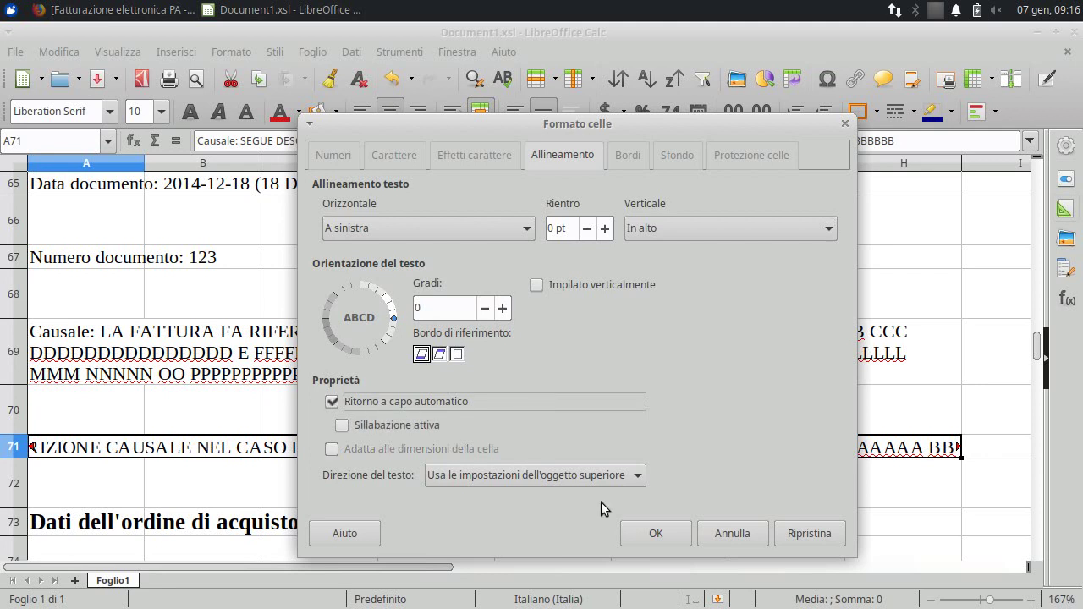
left_click(657, 534)
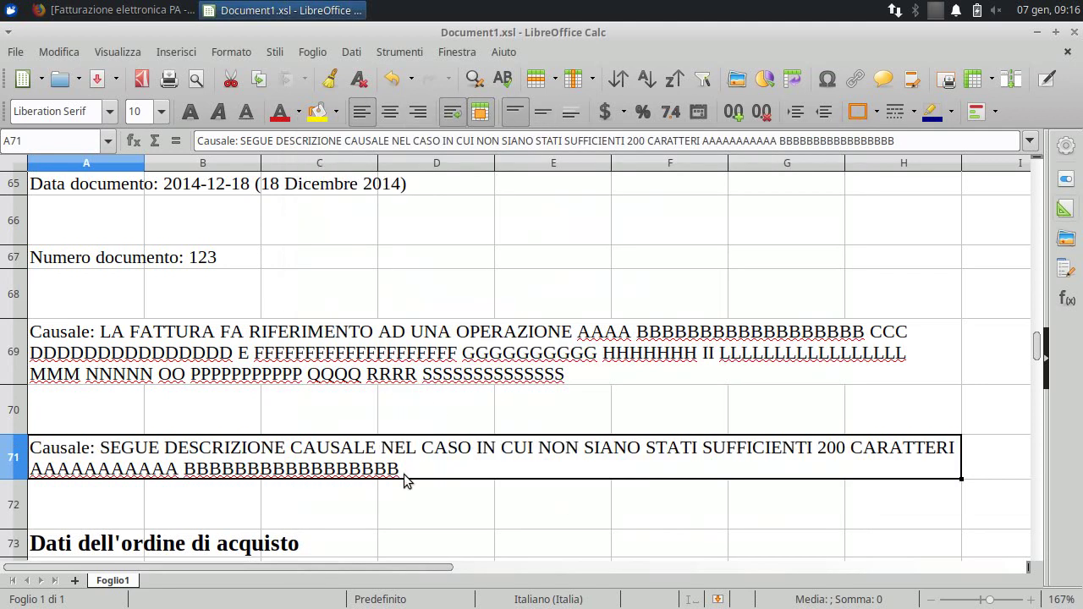
left_click(108, 493)
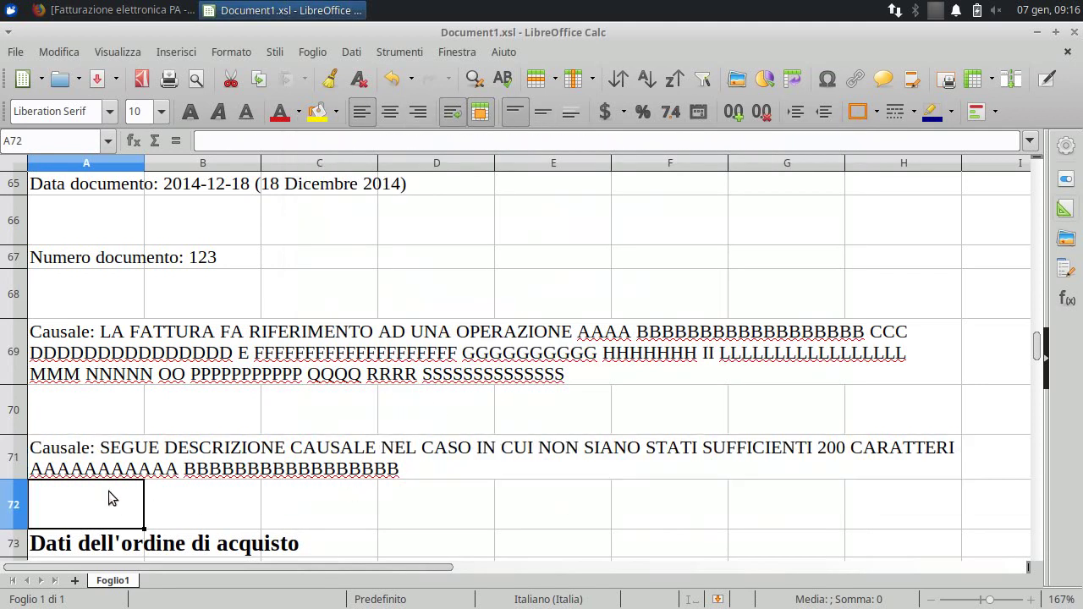
- Insert row page breaks above rows 72, 80 and 94
left_click(313, 53)
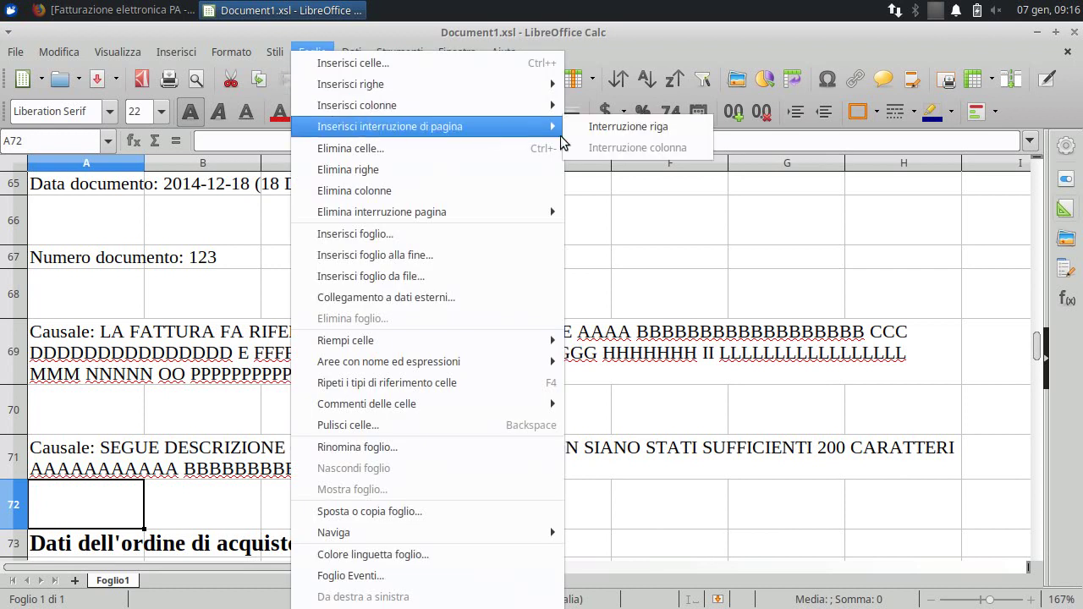
left_click(605, 127)
key("Down")
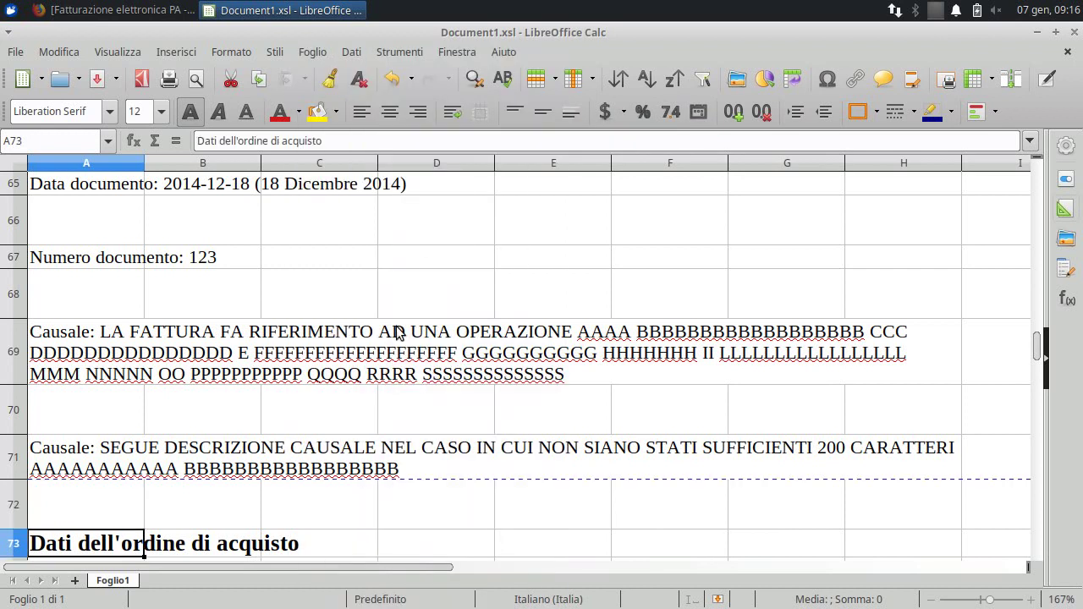
key("Down")
key("Down")
key("Down")
key("Down")
key("Down")
key("Down")
key("Up")
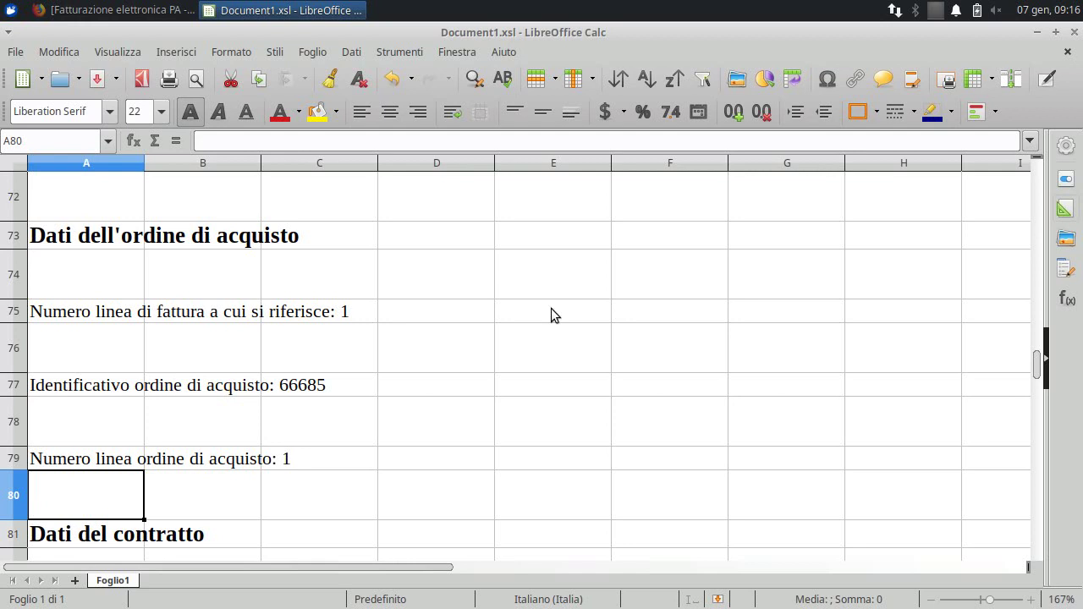
left_click(312, 51)
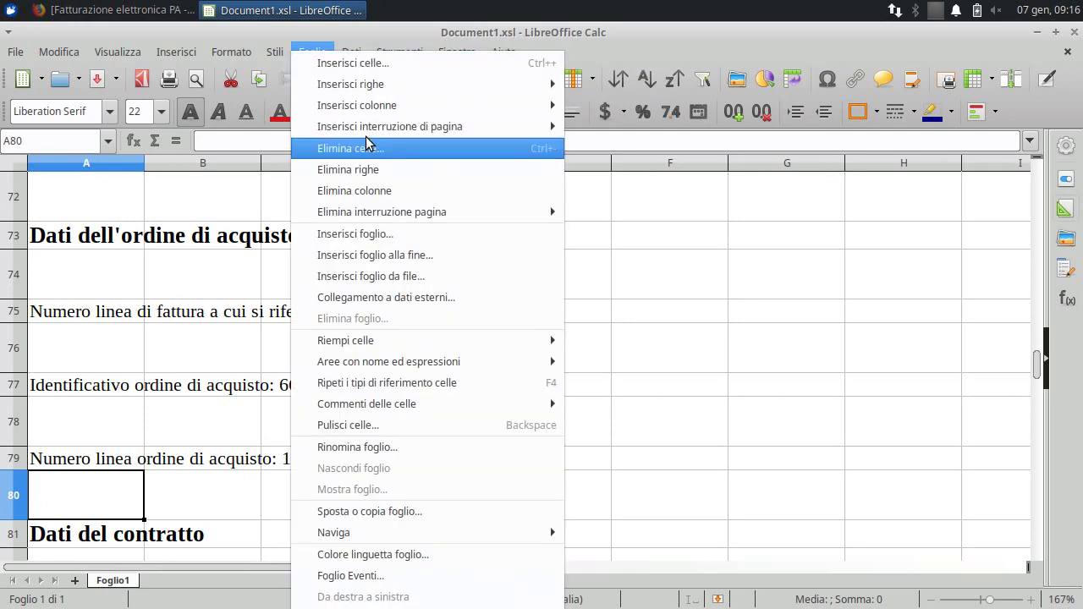
left_click(592, 126)
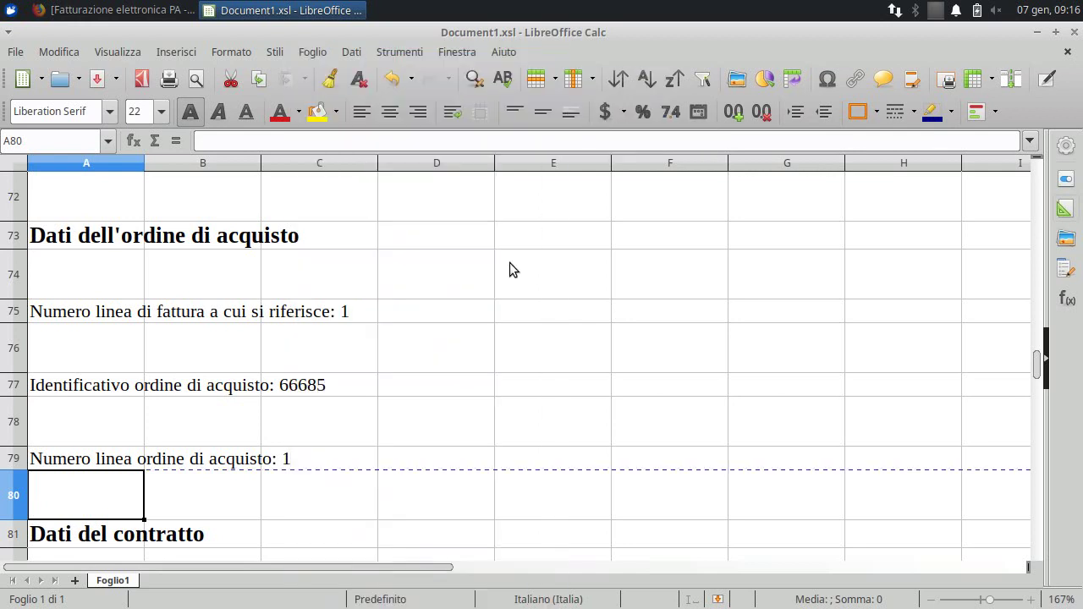
key("Down")
key("Down")
key("Down")
key("Down")
key("Down")
key("Down")
key("Down")
key("Down")
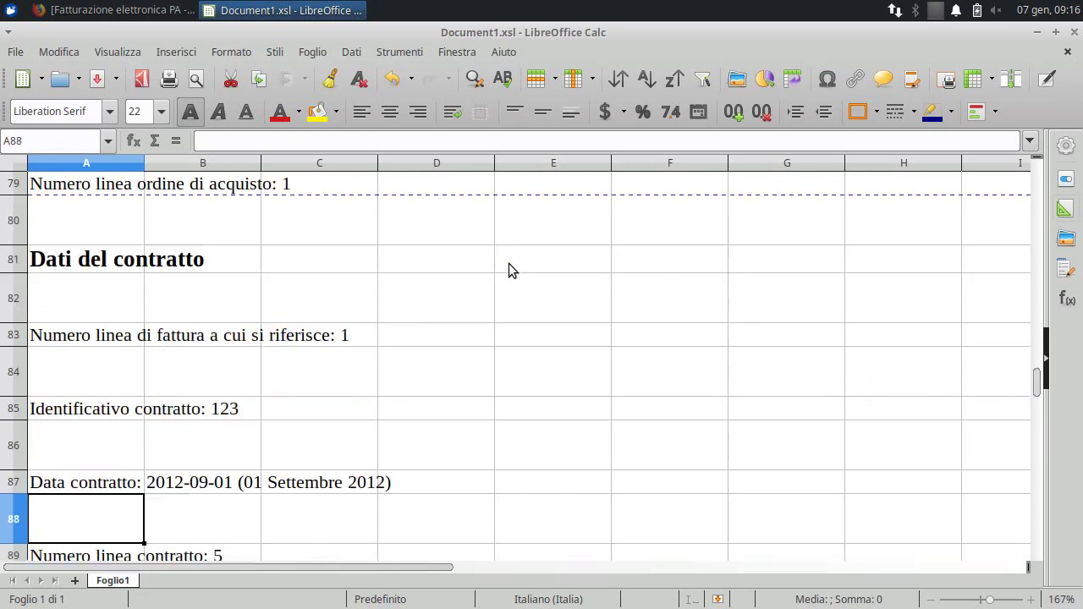
key("Down")
key("Down")
key("Down")
key("Down")
key("Down")
key("Down")
key("Down")
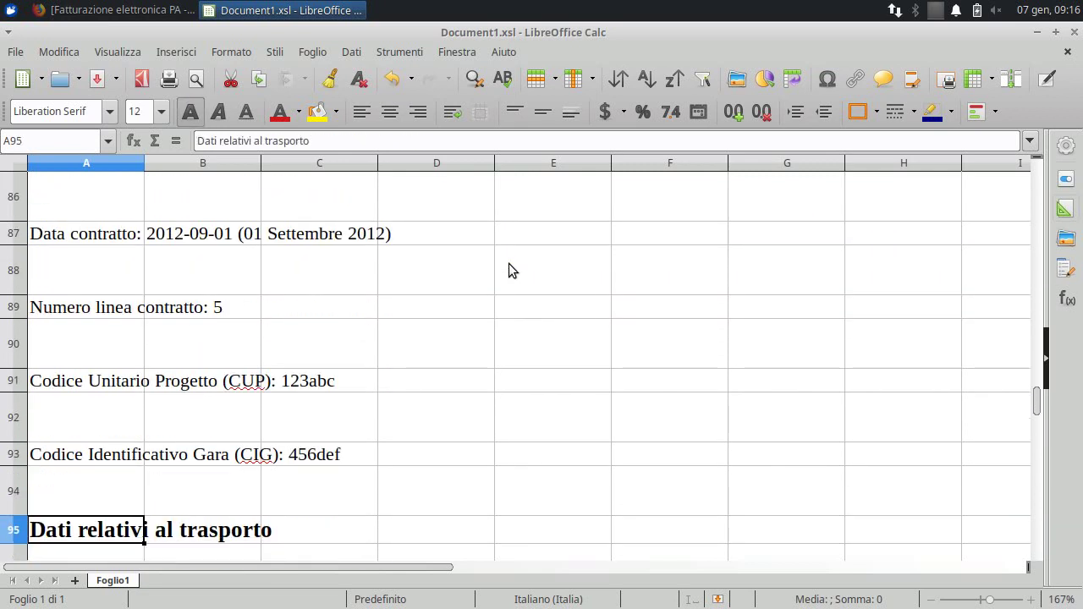
key("Up")
left_click(313, 52)
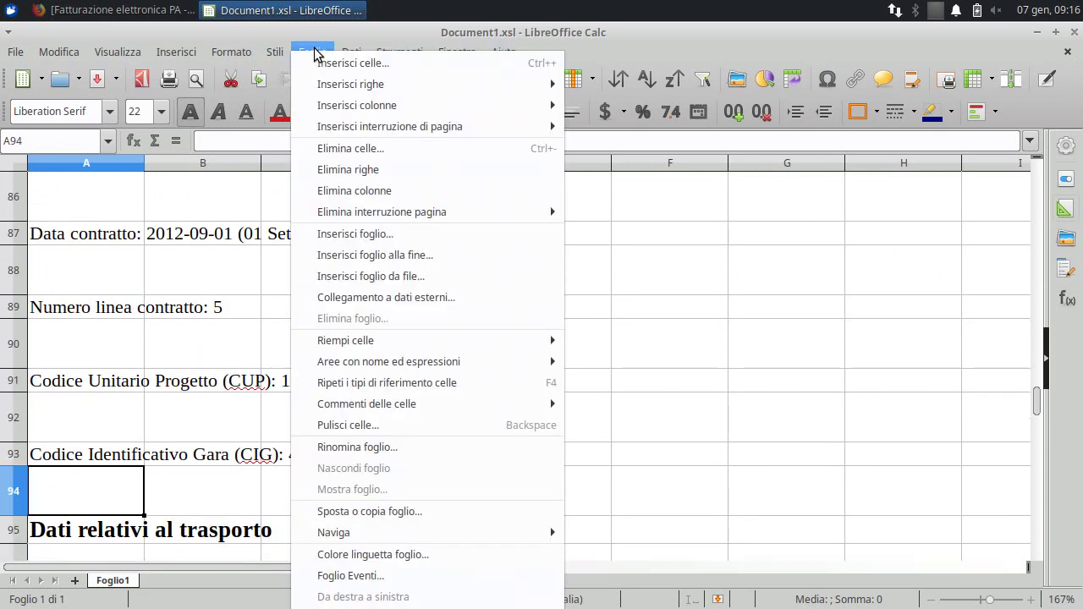
mouse_move(390, 127)
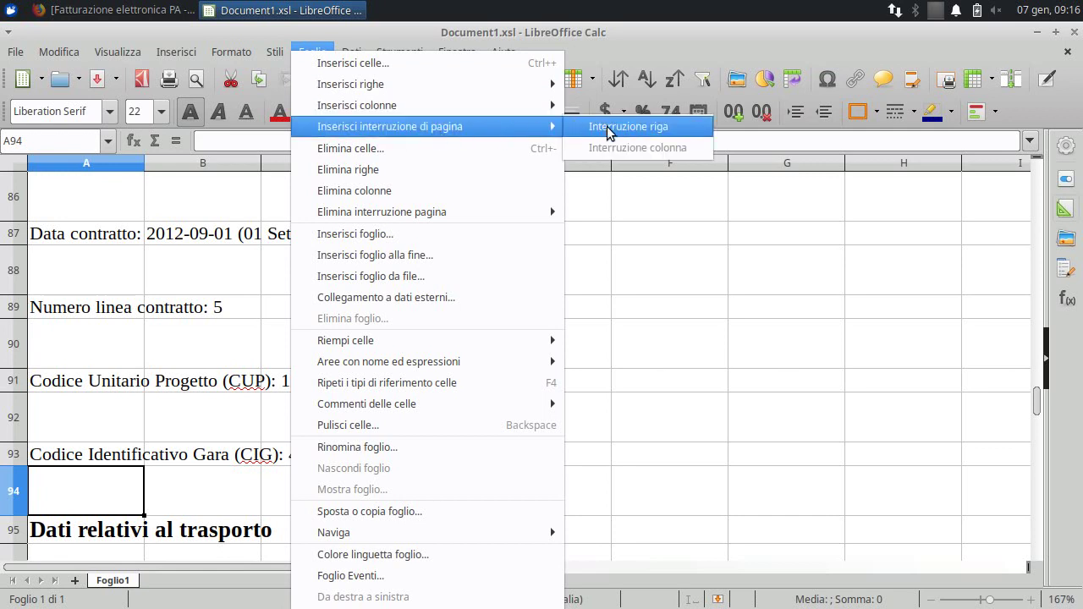
left_click(609, 127)
- Insert row page breaks above rows 102 and 116
key("Down")
key("Down")
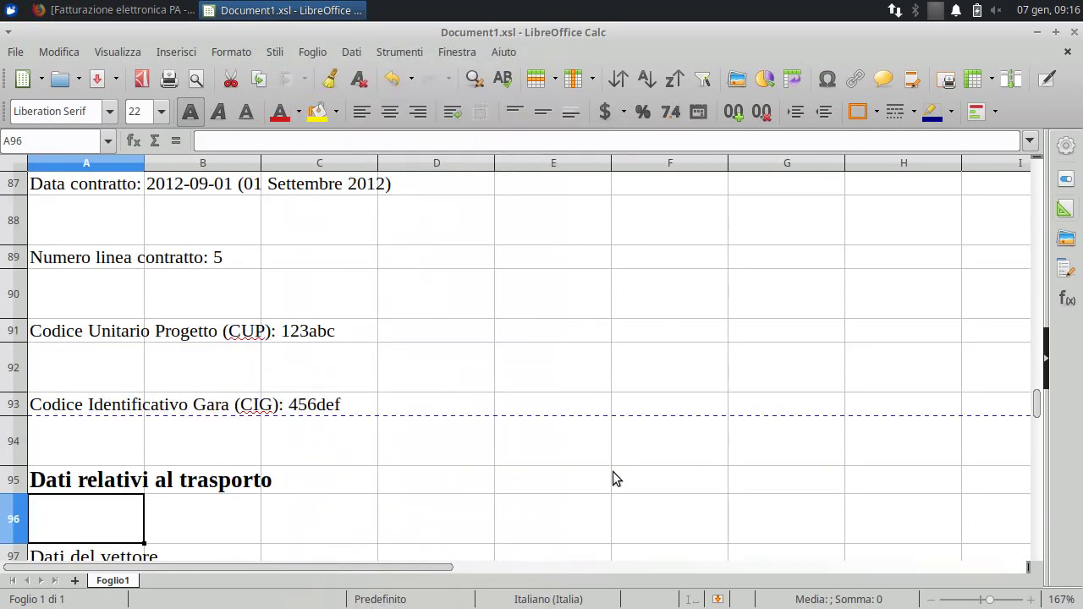
key("Down")
key("Down")
key("Down")
key("Down")
key("Down")
key("Down")
key("Down")
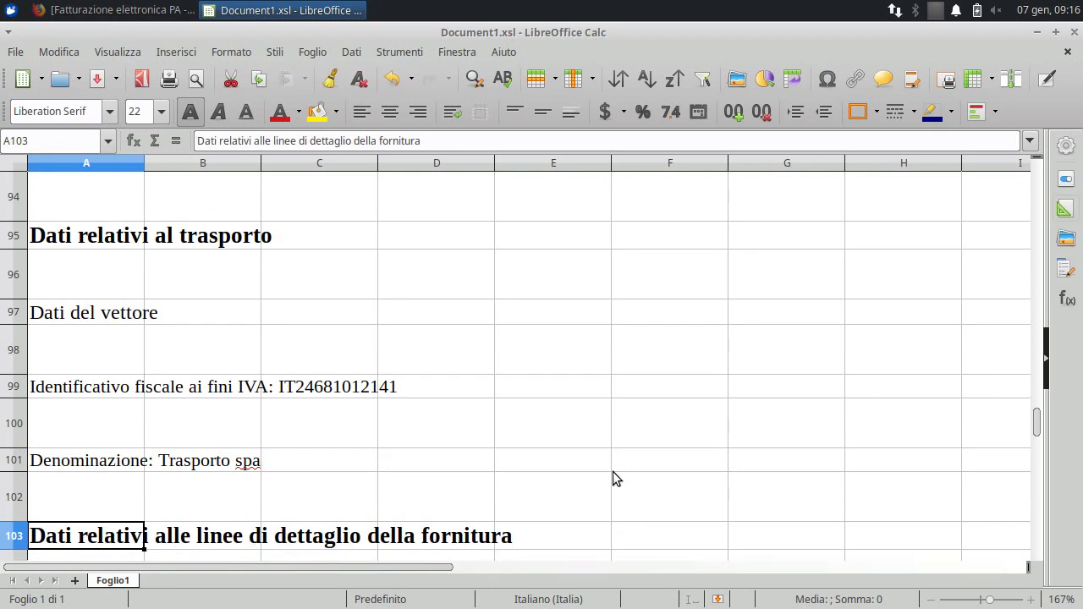
key("Down")
key("Up")
key("Up")
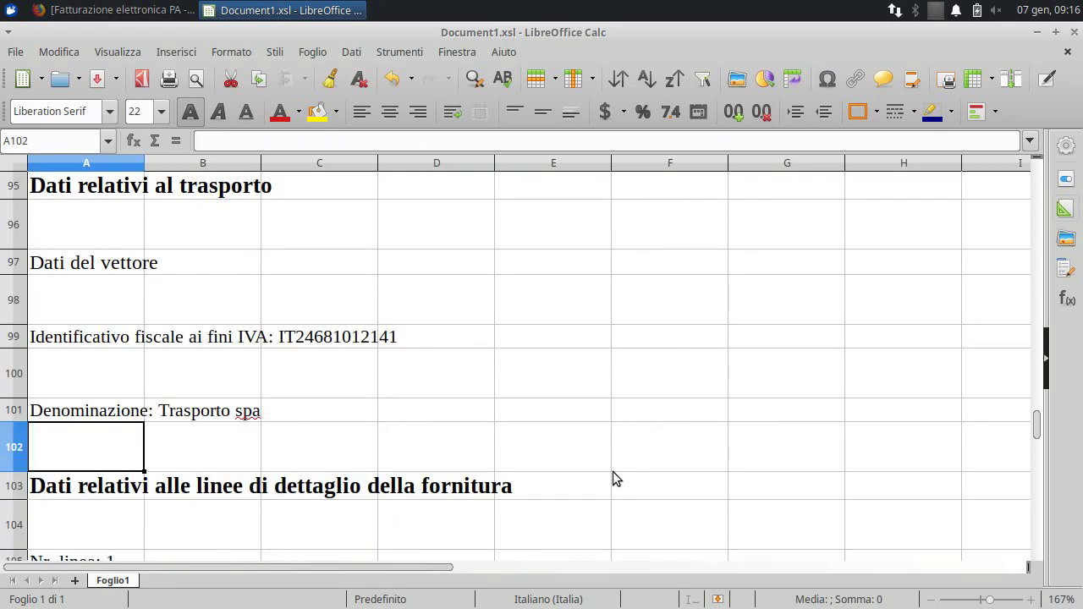
left_click(324, 53)
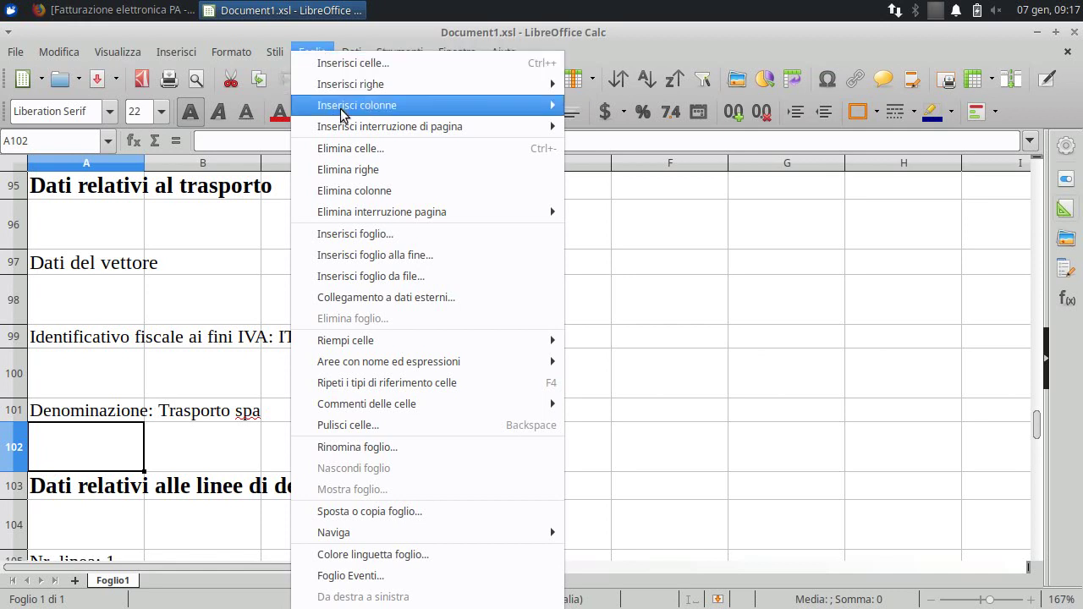
mouse_move(389, 126)
left_click(593, 127)
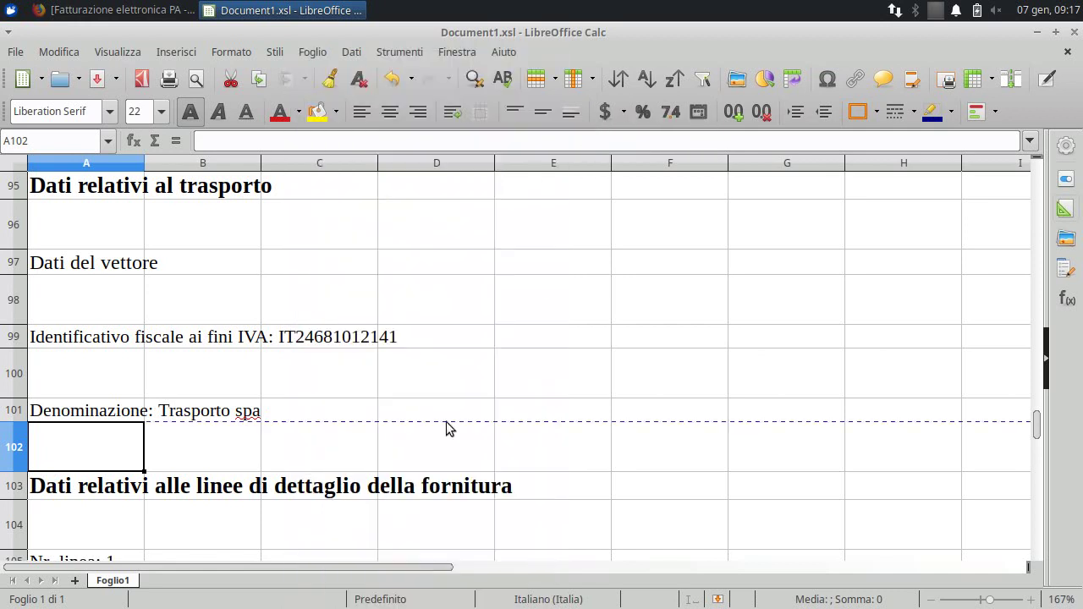
key("Down")
key("Down")
key("Down")
key("Down")
key("Down")
key("Down")
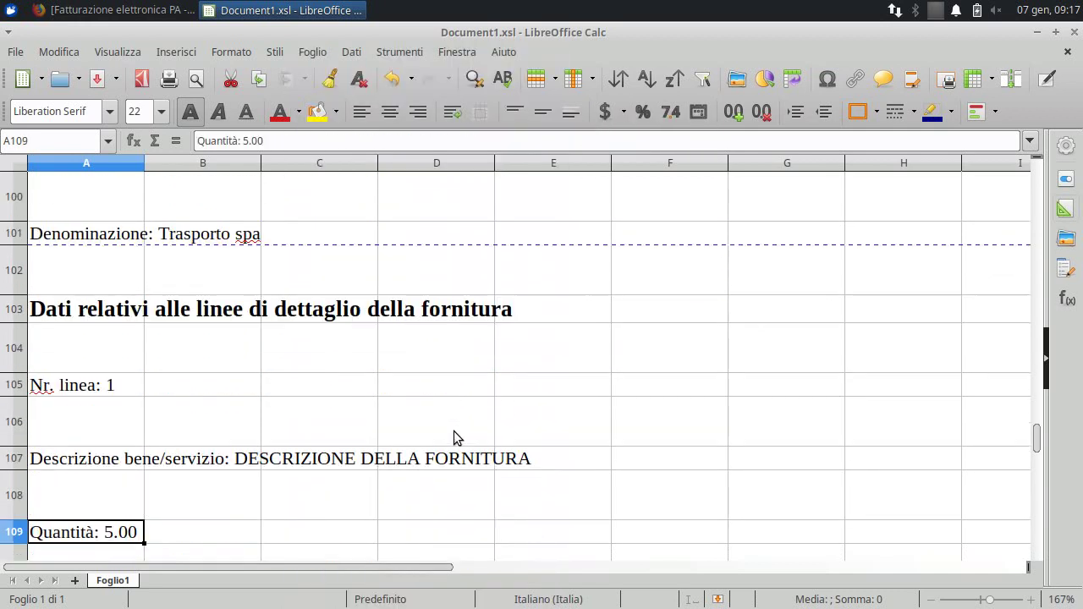
key("Down")
key("Down")
key("Down")
key("Down")
key("Down")
key("Down")
key("Down")
key("Down")
key("Down")
key("Up")
key("Up")
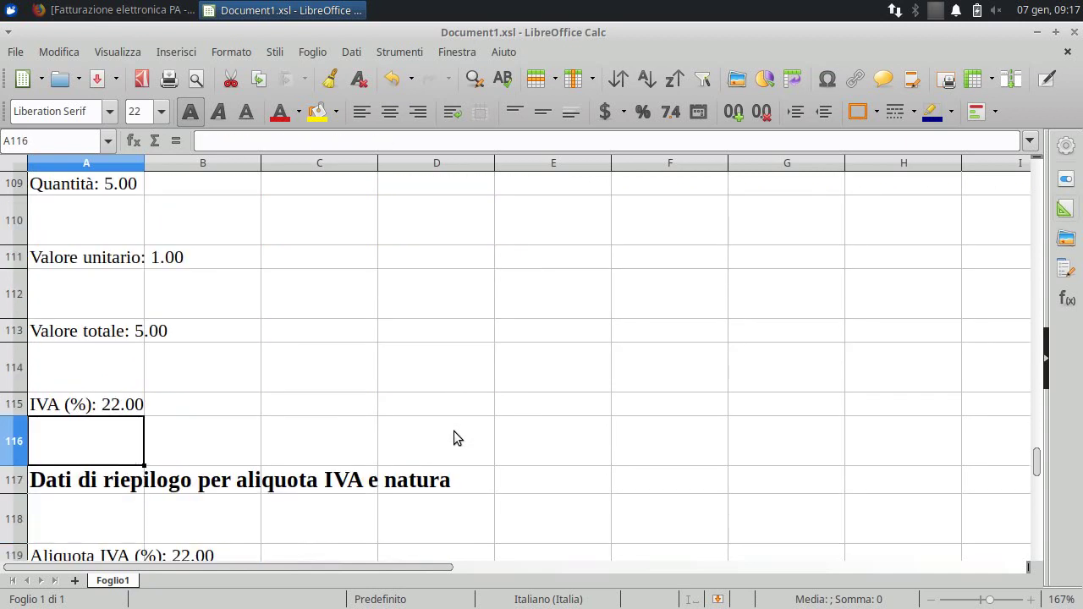
left_click(322, 53)
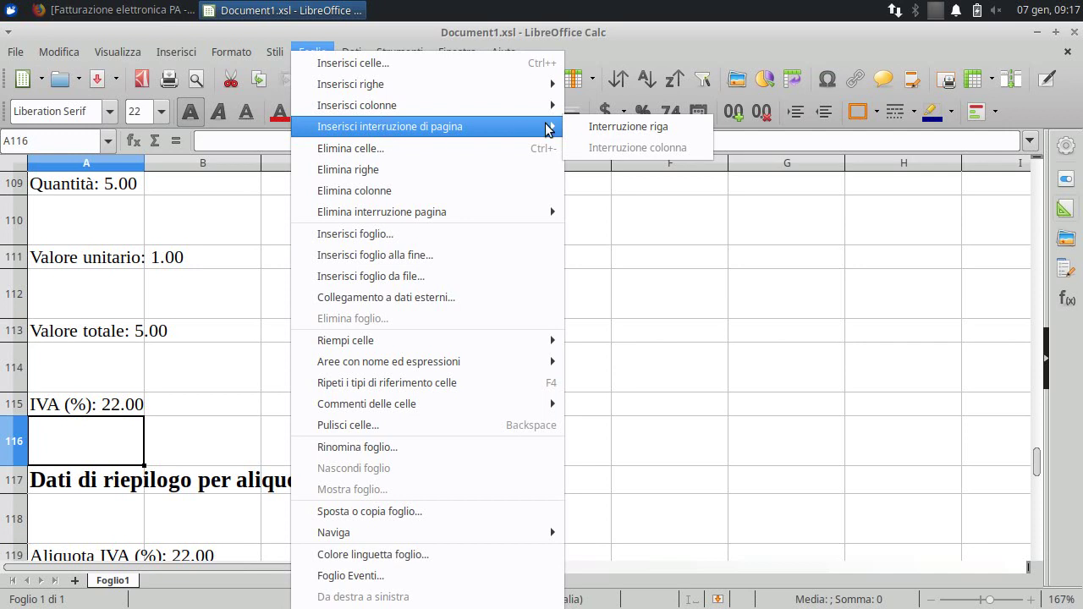
left_click(601, 128)
- Insert a row page break above row 126, reach the last invoice row, and scroll back up
key("Down")
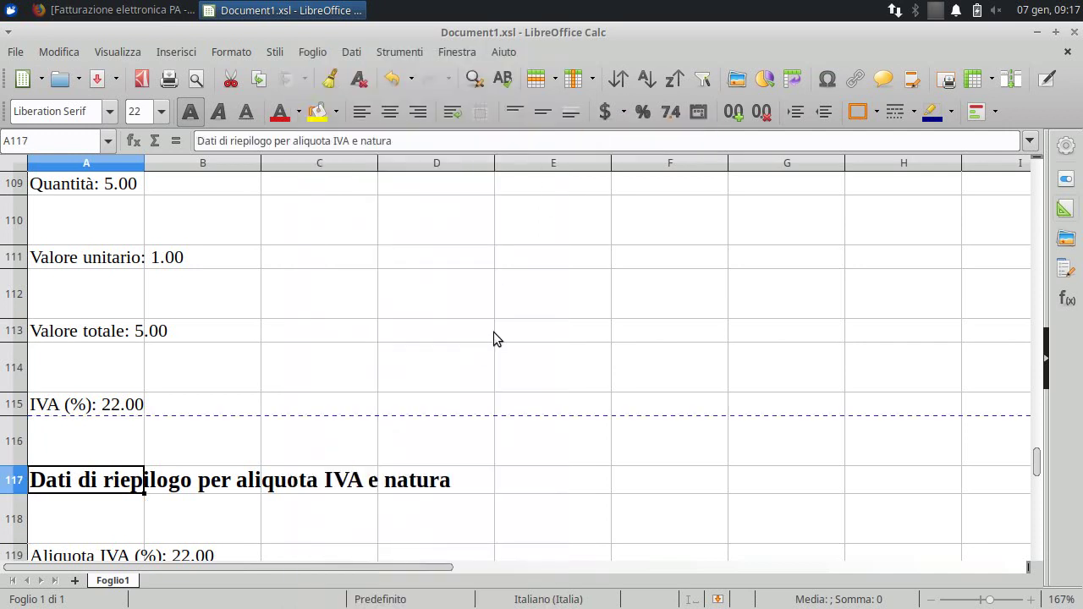
key("Down")
key("Down")
key("Down")
key("Down")
key("Down")
key("Down")
key("Down")
key("Down")
key("Down")
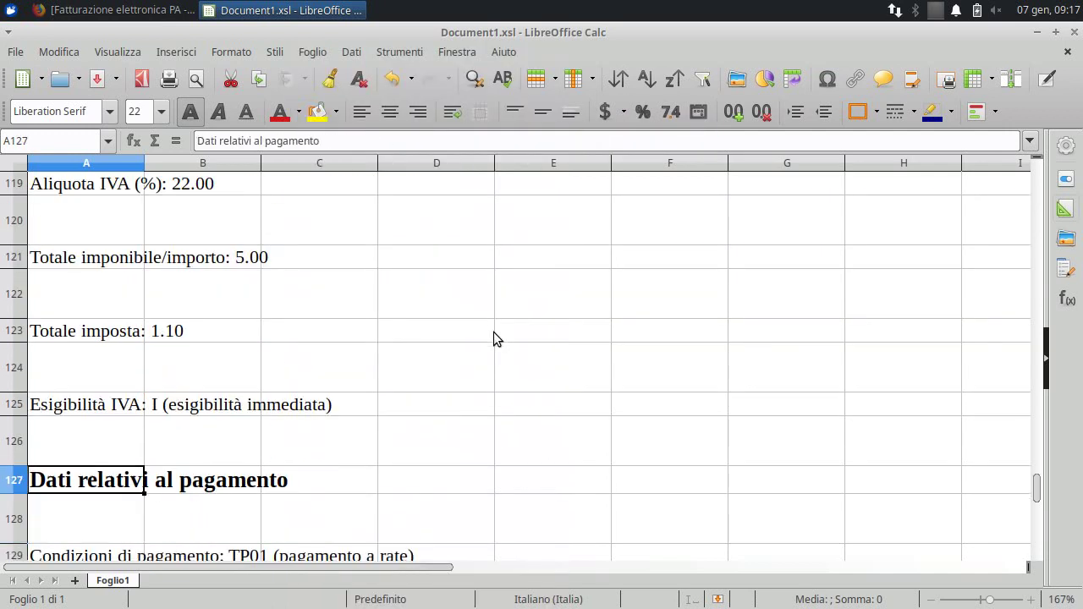
key("Up")
left_click(299, 51)
mouse_move(389, 126)
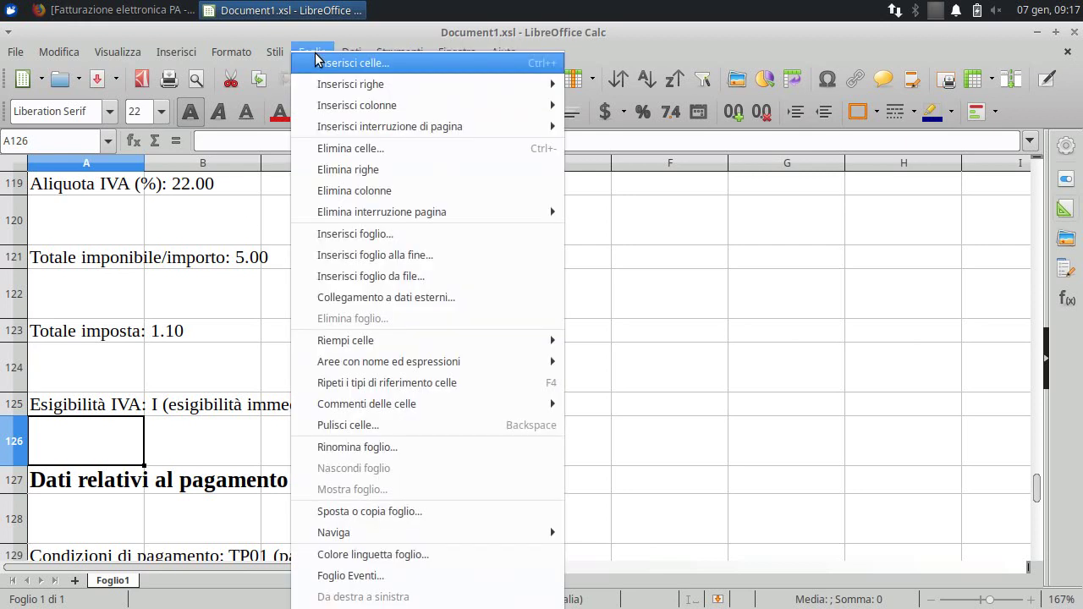
left_click(600, 127)
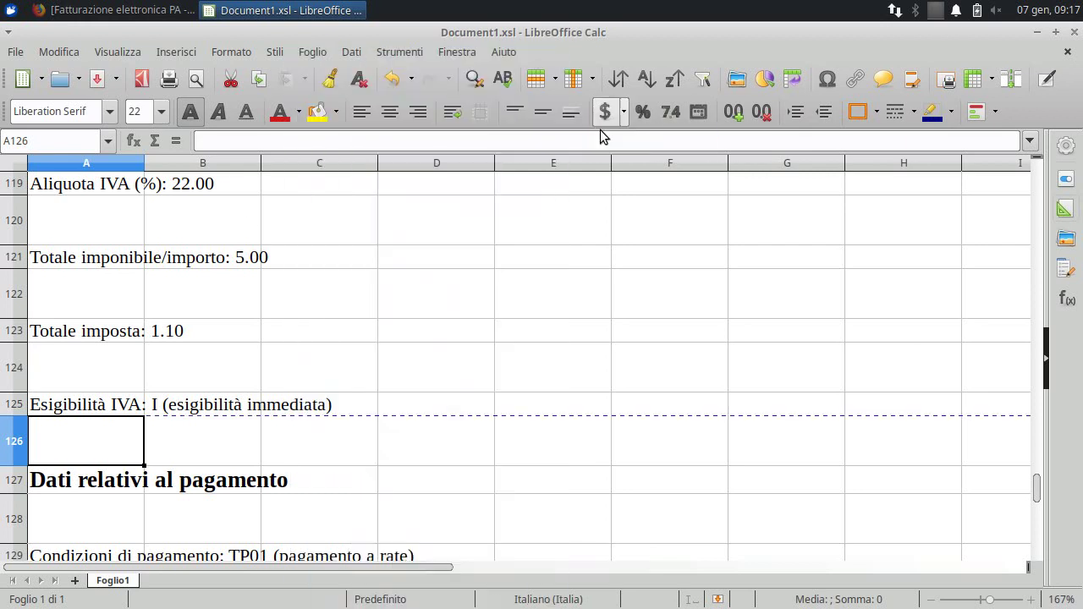
key("Down")
key("Down")
key("Down")
key("Down")
key("Down")
key("Down")
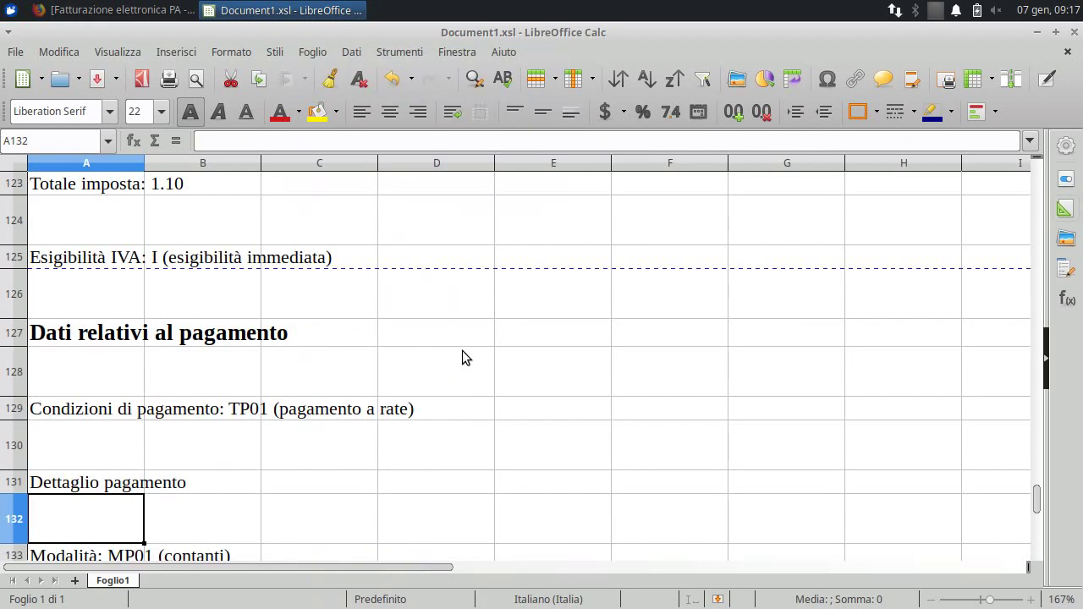
key("Down")
key("Down")
key("Down")
key("Down")
key("Down")
key("Down")
key("Down")
key("Down")
key("Down")
key("Down")
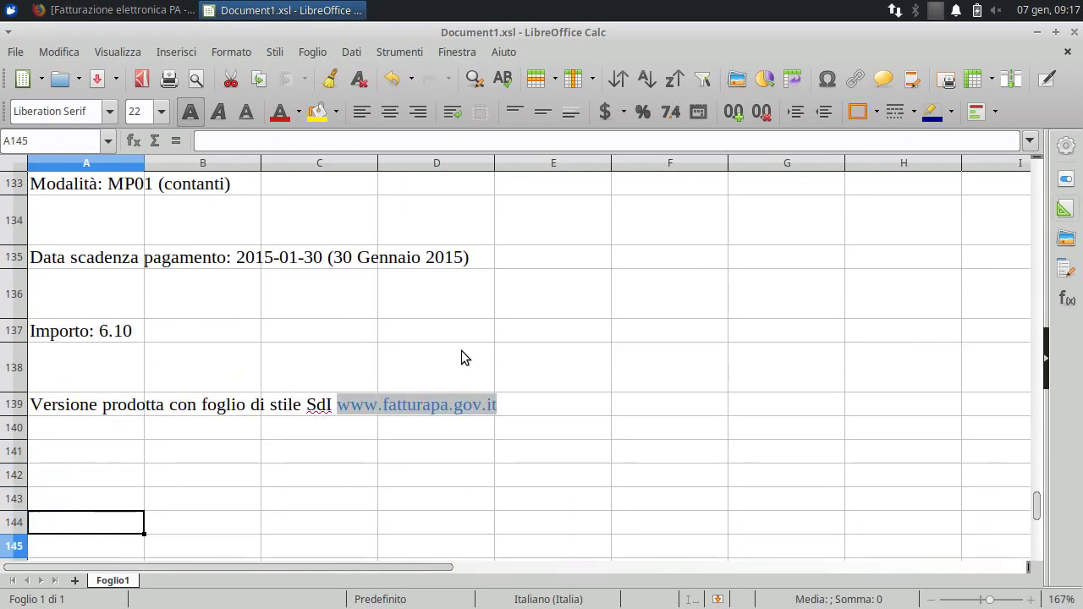
key("Down")
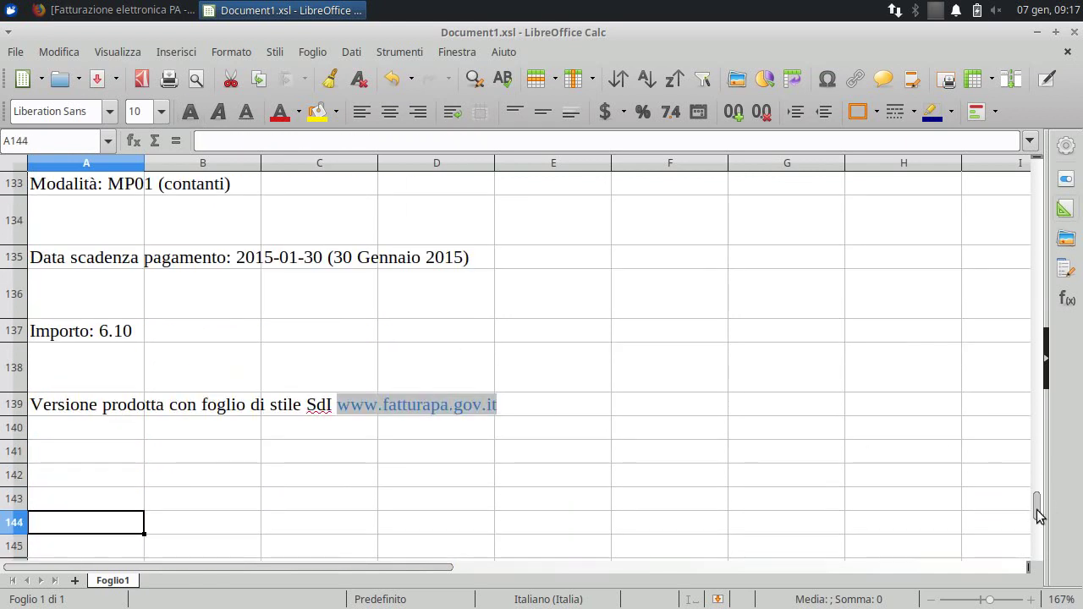
mouse_move(1037, 508)
left_mouse_down()
mouse_move(980, 237)
mouse_move(1030, 151)
left_mouse_up()
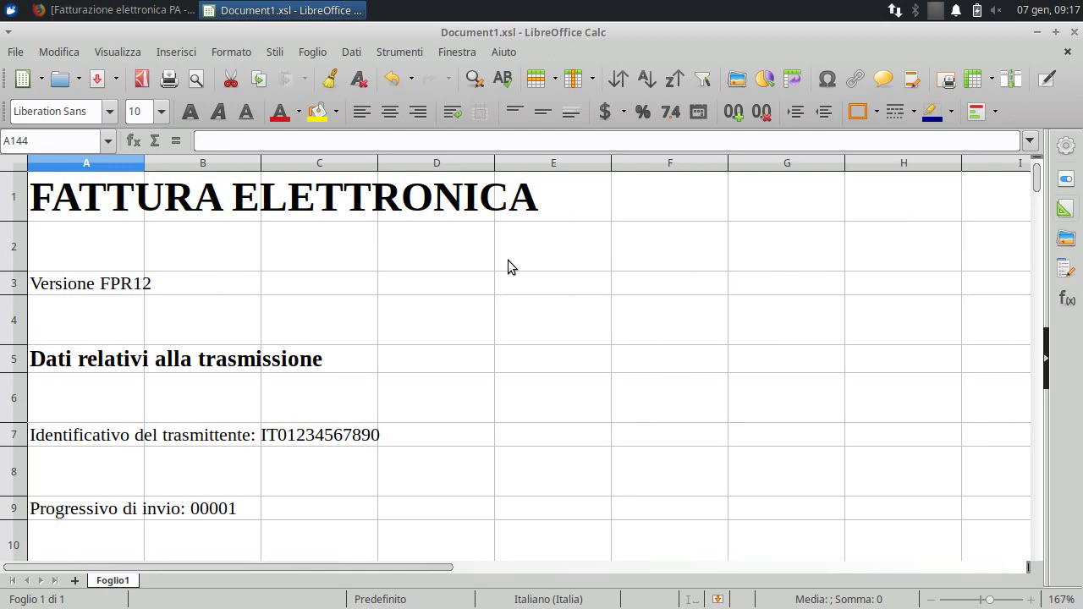
left_click(195, 79)
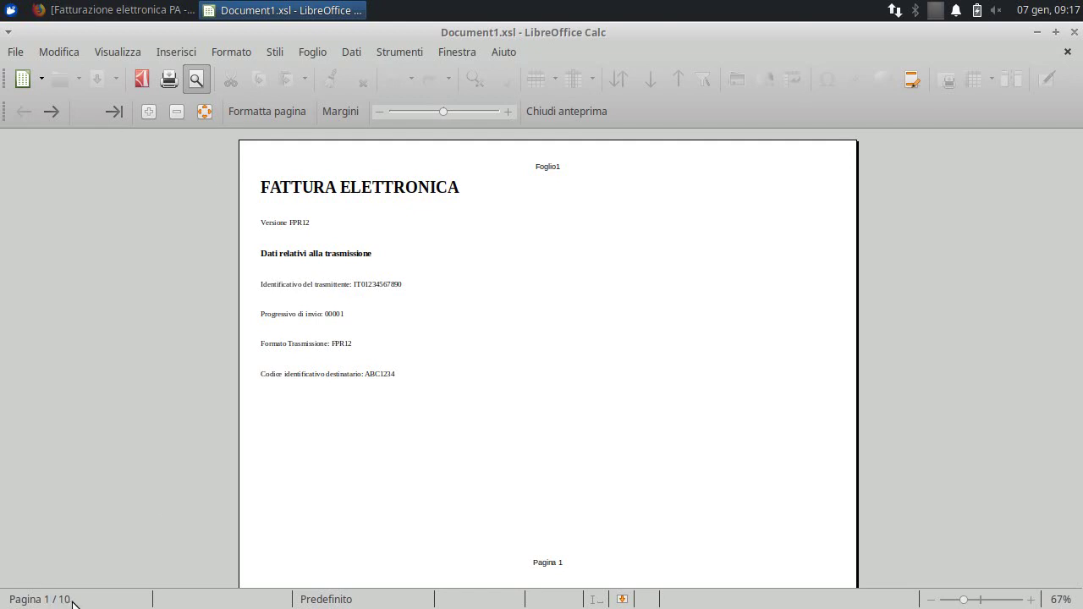
left_click(51, 113)
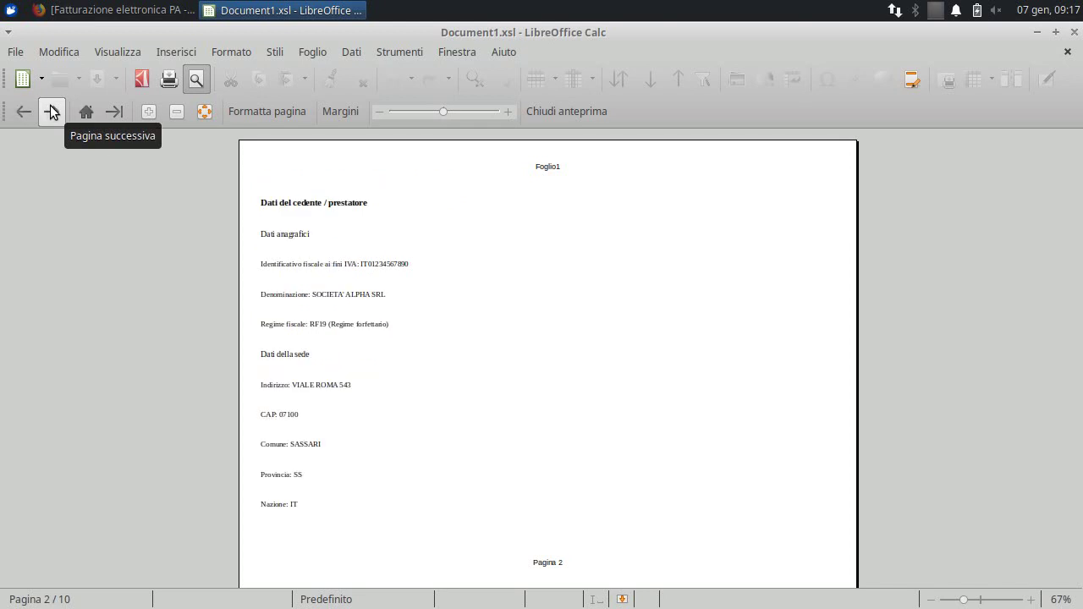
left_click(52, 113)
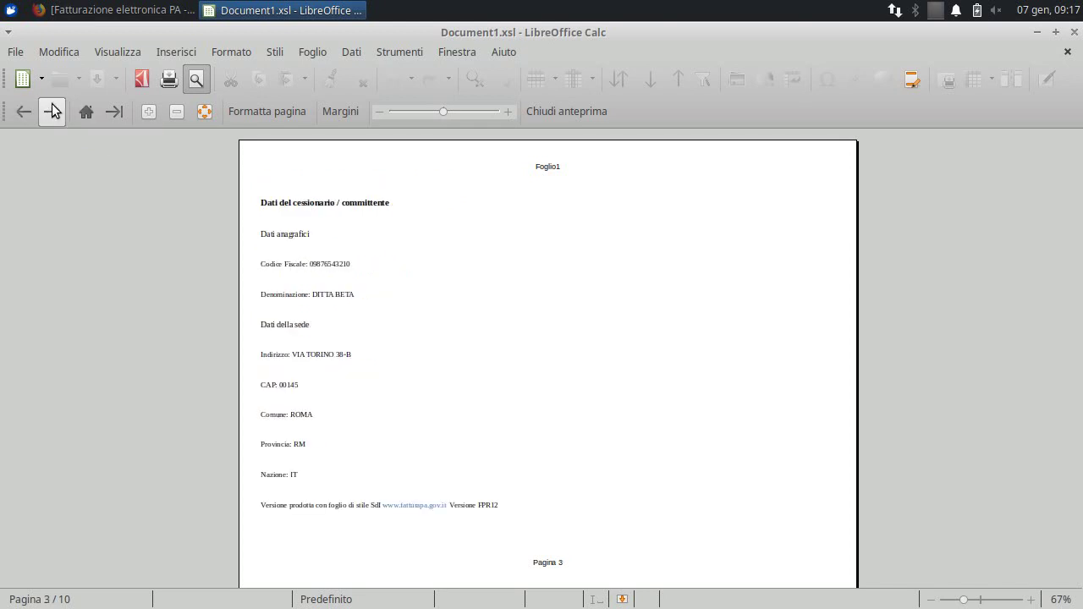
left_click(53, 111)
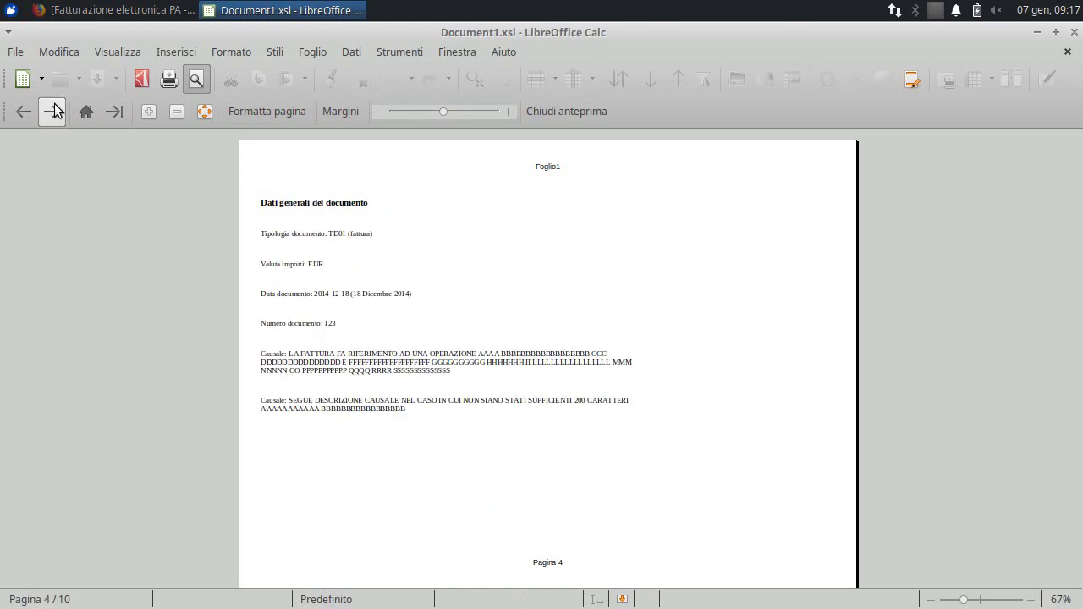
left_click(53, 110)
left_click(53, 111)
left_click(53, 111)
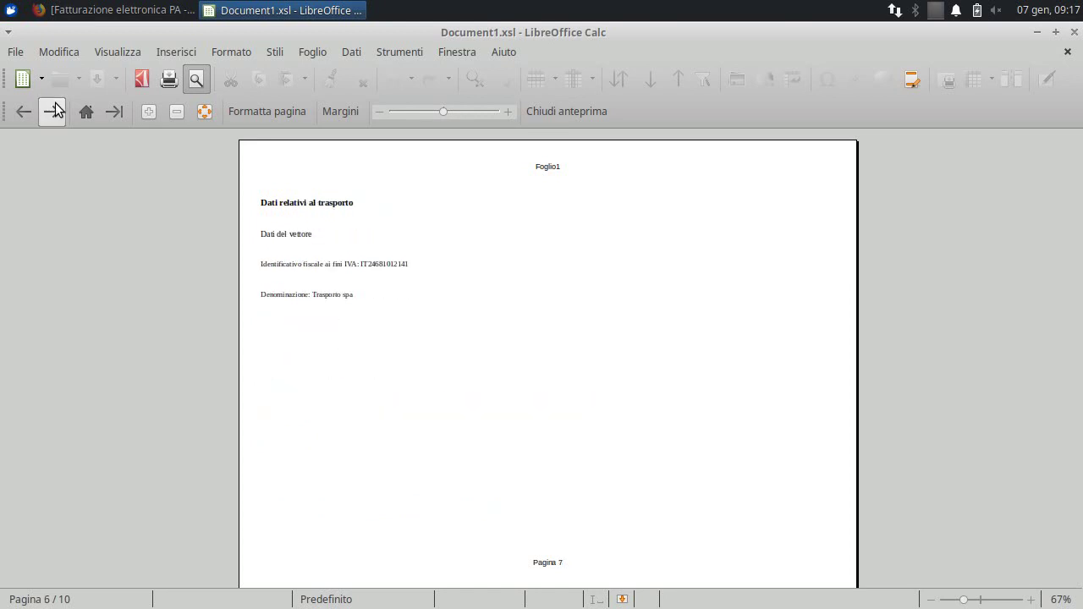
left_click(53, 111)
left_click(53, 110)
left_click(54, 110)
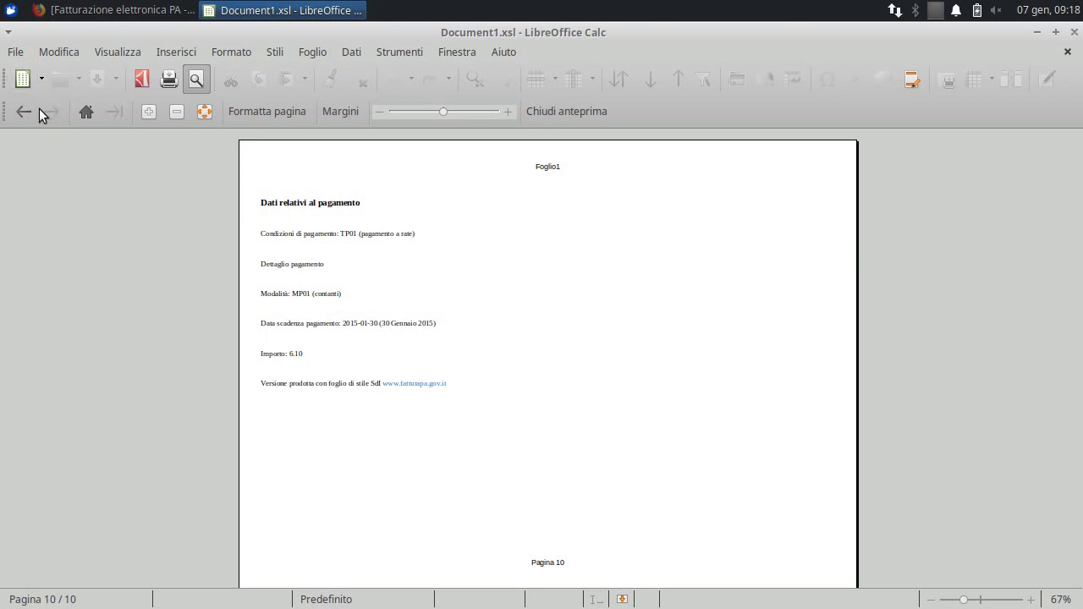
left_click(24, 111)
left_click(23, 111)
left_click(24, 111)
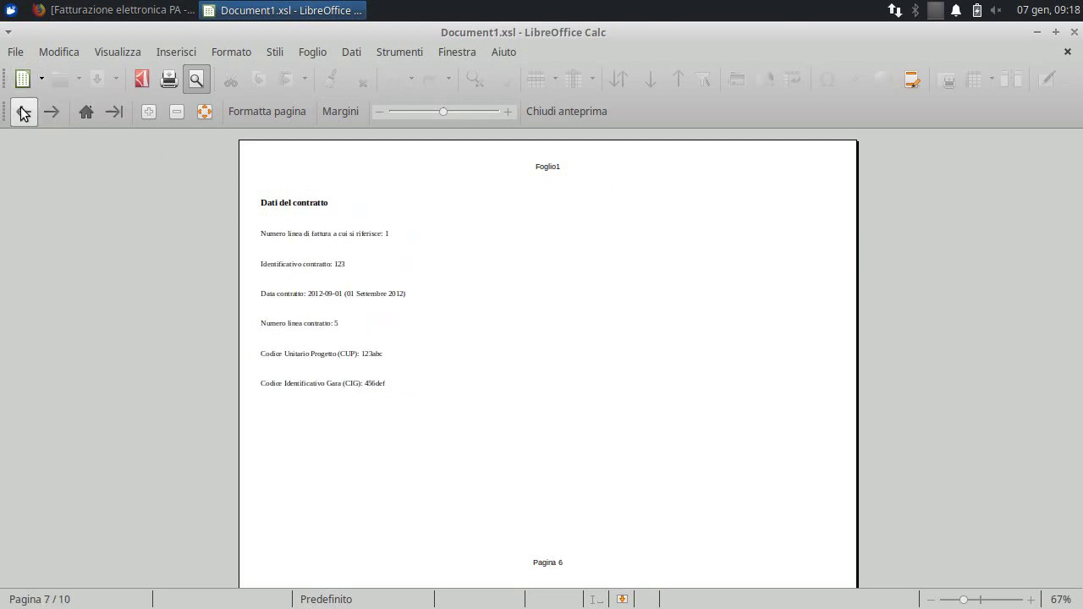
left_click(24, 111)
left_click(24, 111)
left_click(24, 111)
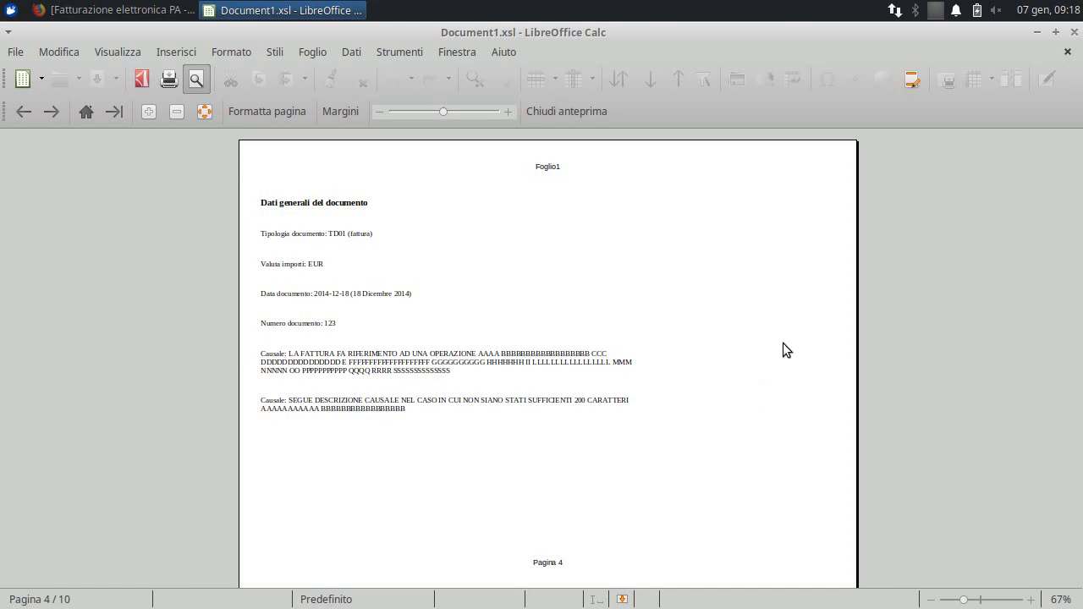
left_click(24, 113)
left_click(24, 113)
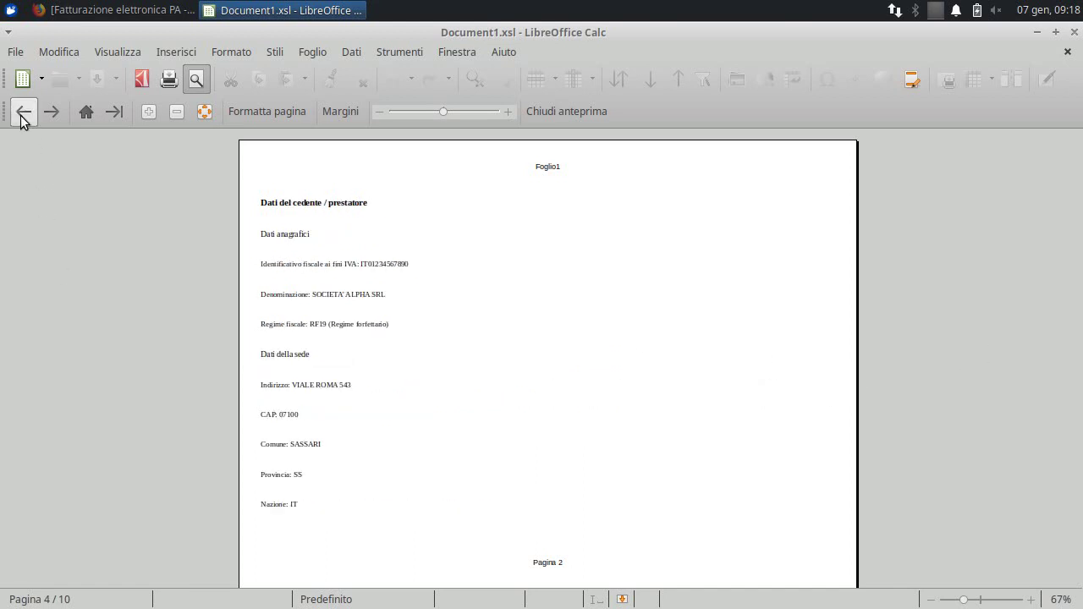
left_click(24, 112)
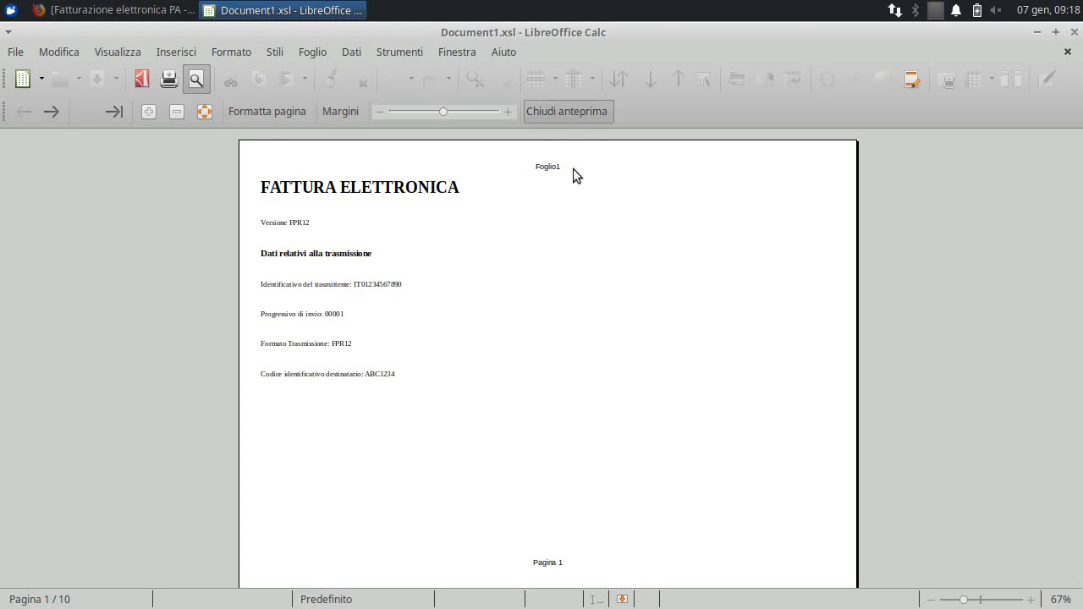
left_click(567, 115)
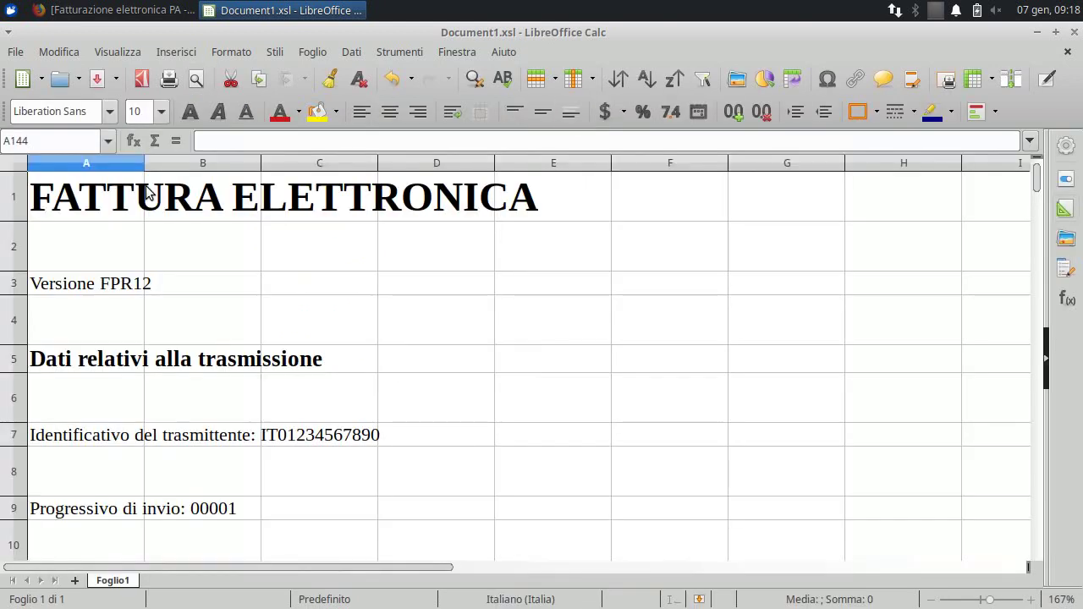
- Export the sheet to PDF with default options as Document1.pdf in the Scrivania folder
left_click(15, 52)
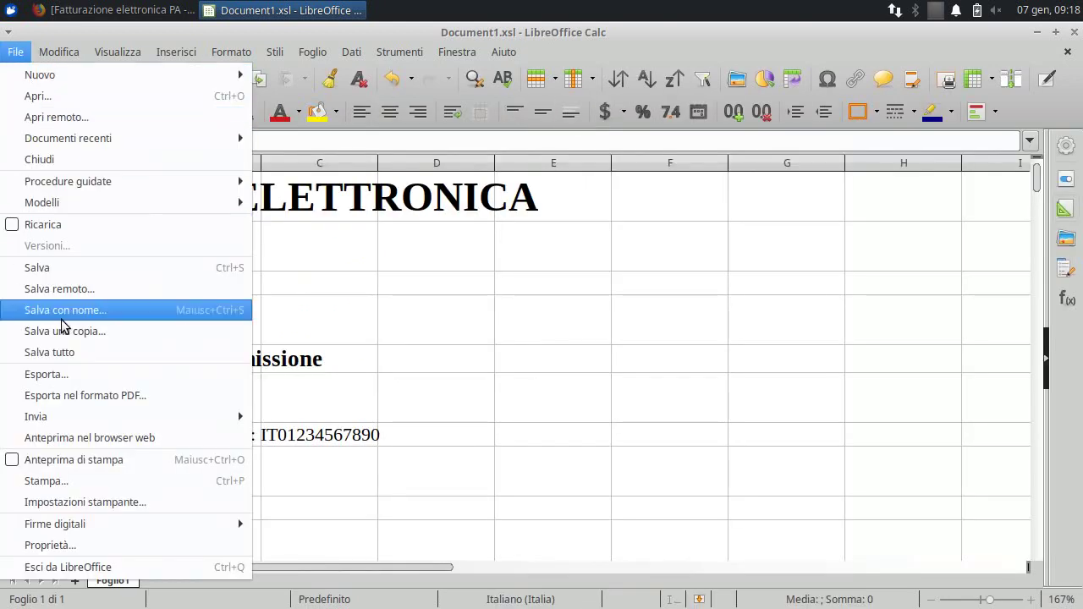
left_click(101, 396)
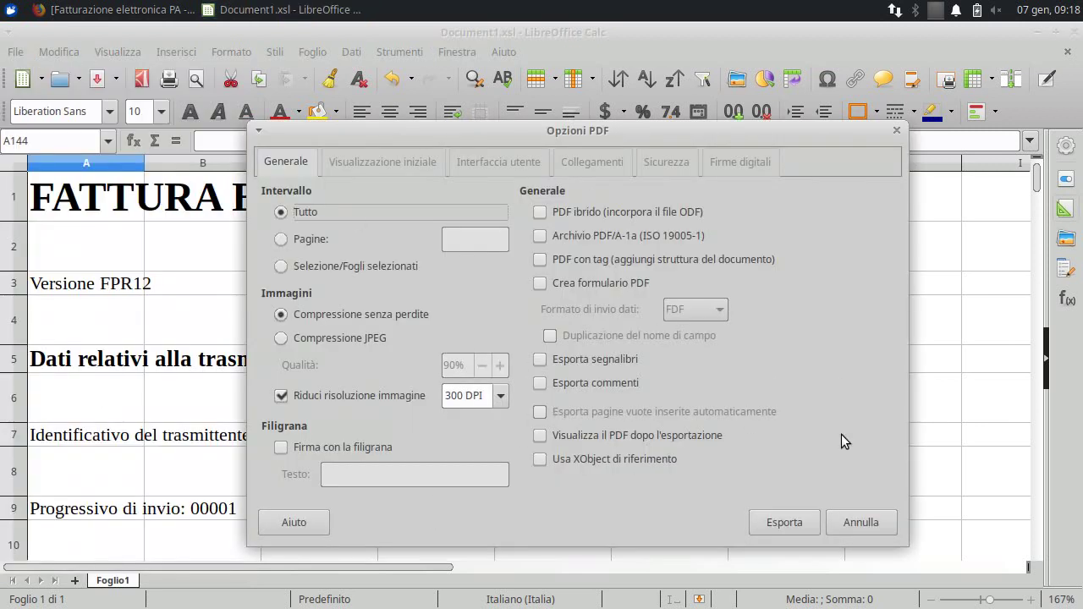
left_click(782, 522)
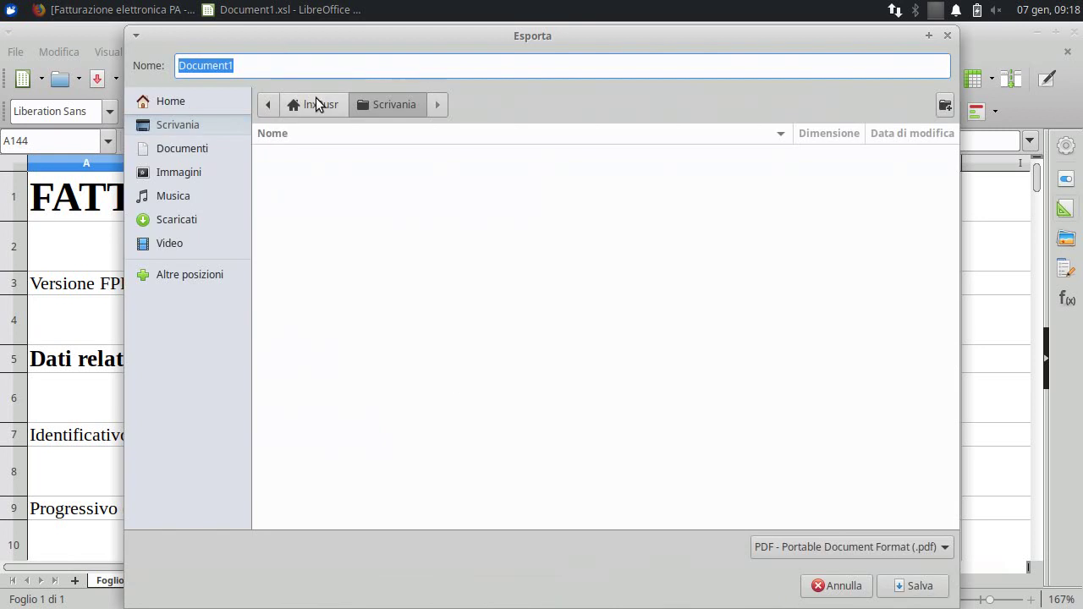
left_click(280, 66)
type(".pdf")
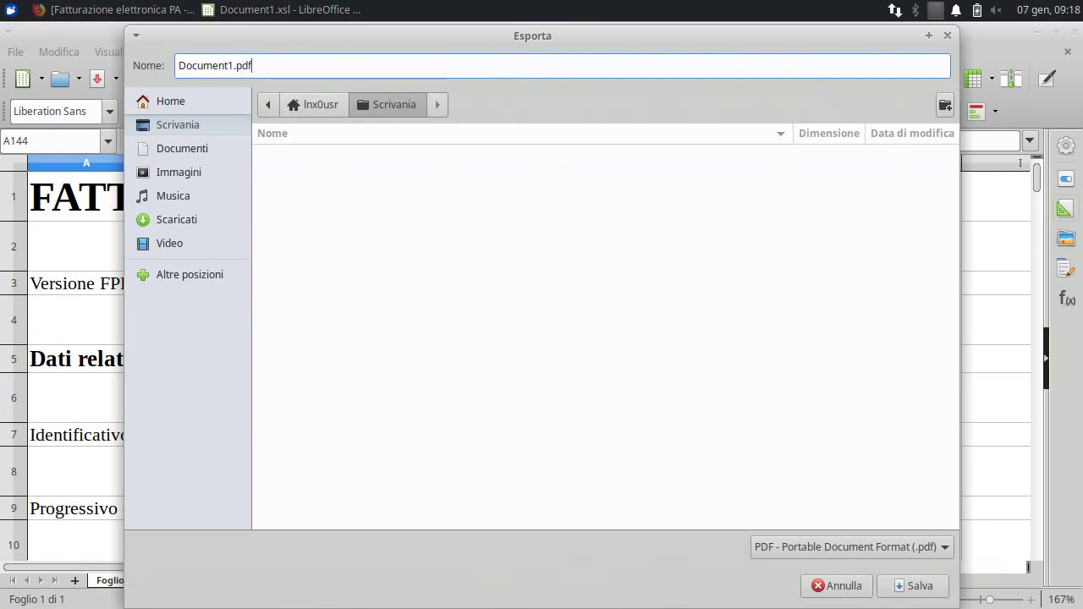
left_click(906, 584)
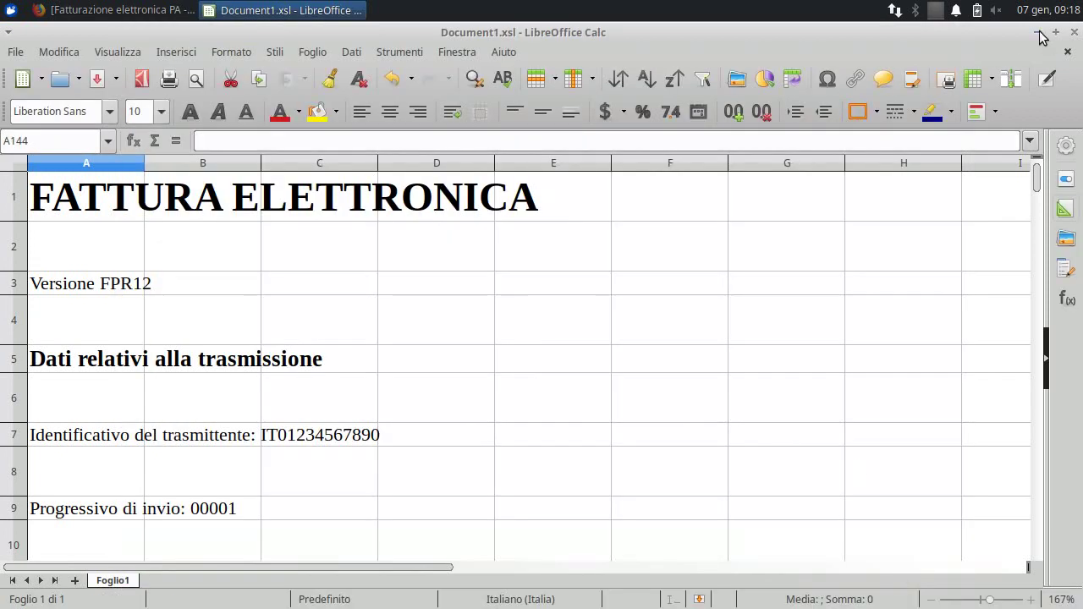
- Minimise Calc, move Document1.pdf below the invoice files on the desktop, and open it
left_click(1038, 32)
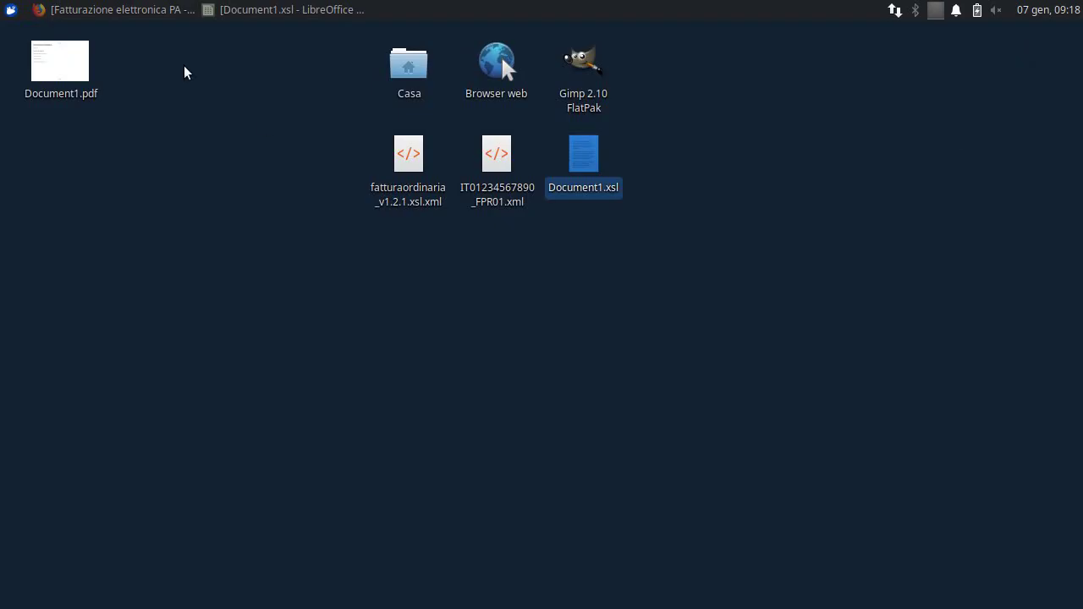
left_click(409, 167)
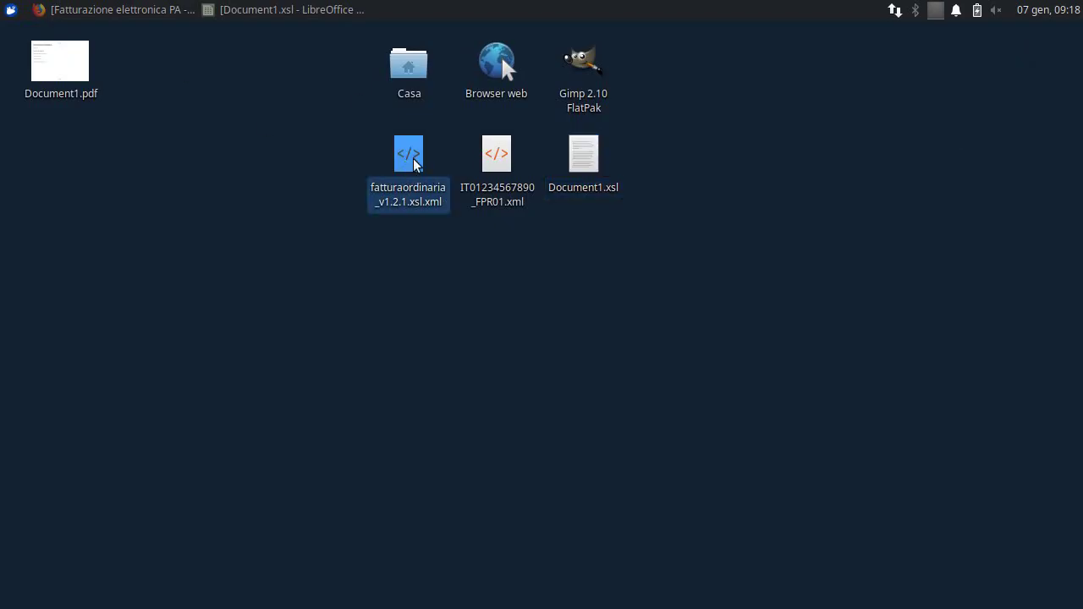
left_click(499, 169)
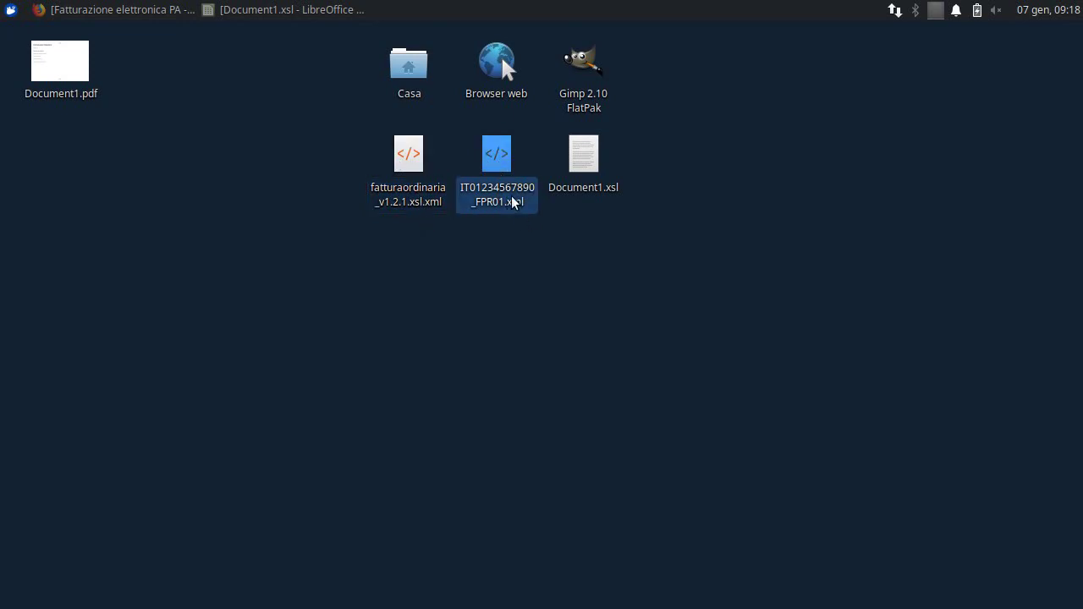
left_click(592, 159)
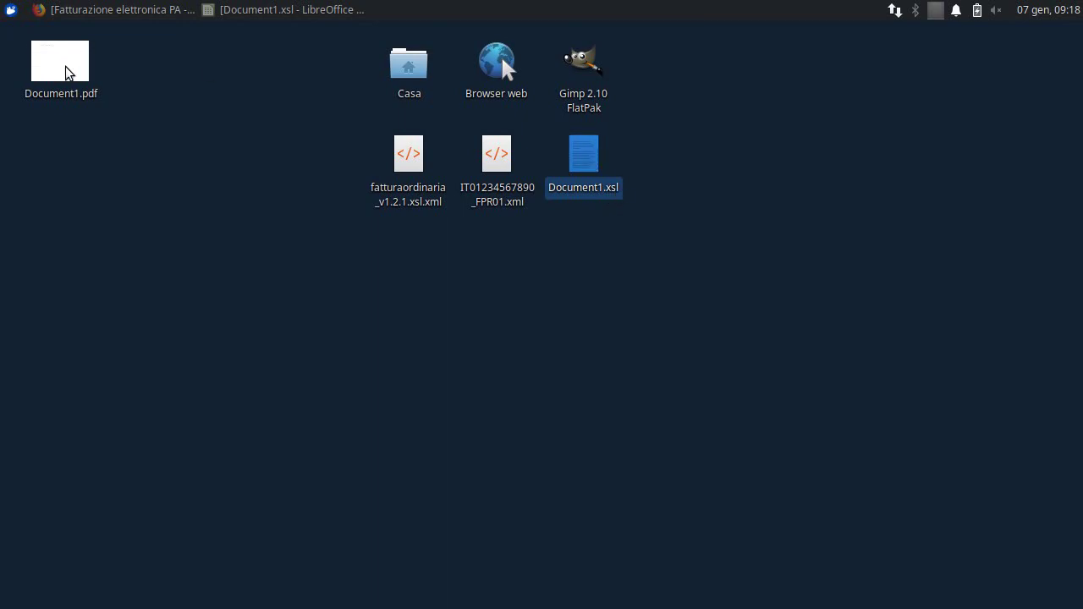
left_click_drag(65, 72, 391, 258)
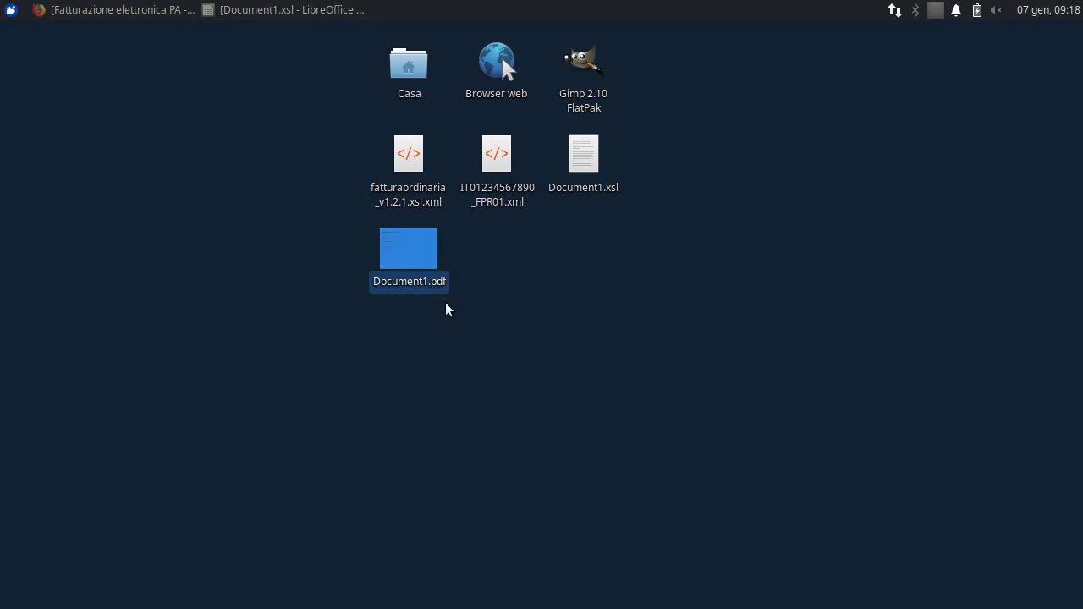
double_click(413, 255)
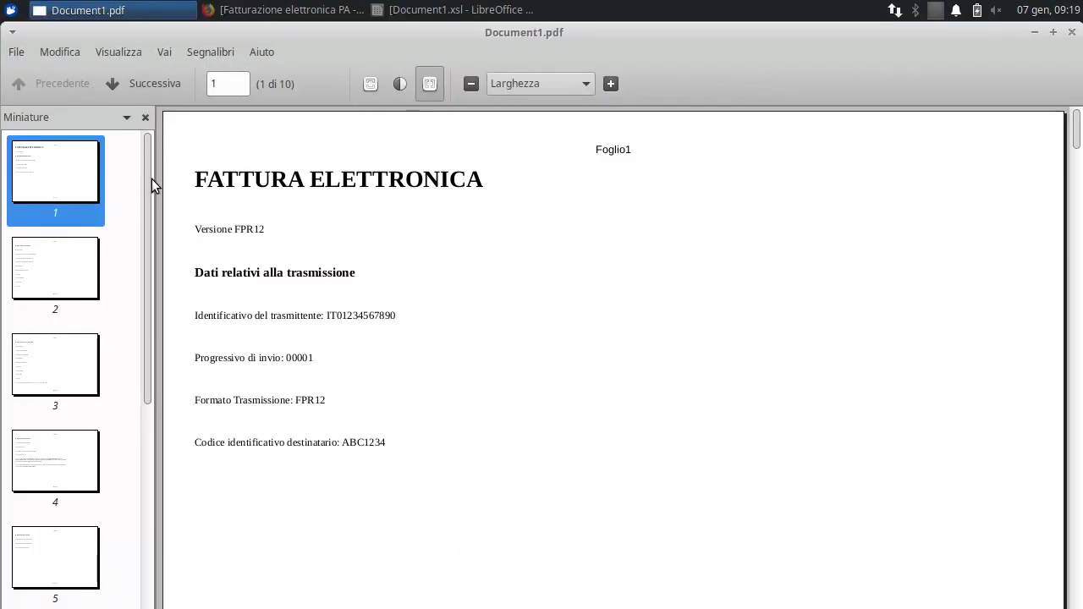
- Browse pages 2 and 3 of the 10-page invoice PDF, return to page 1, then minimise Atril
left_click_drag(151, 179, 163, 123)
left_click(53, 283)
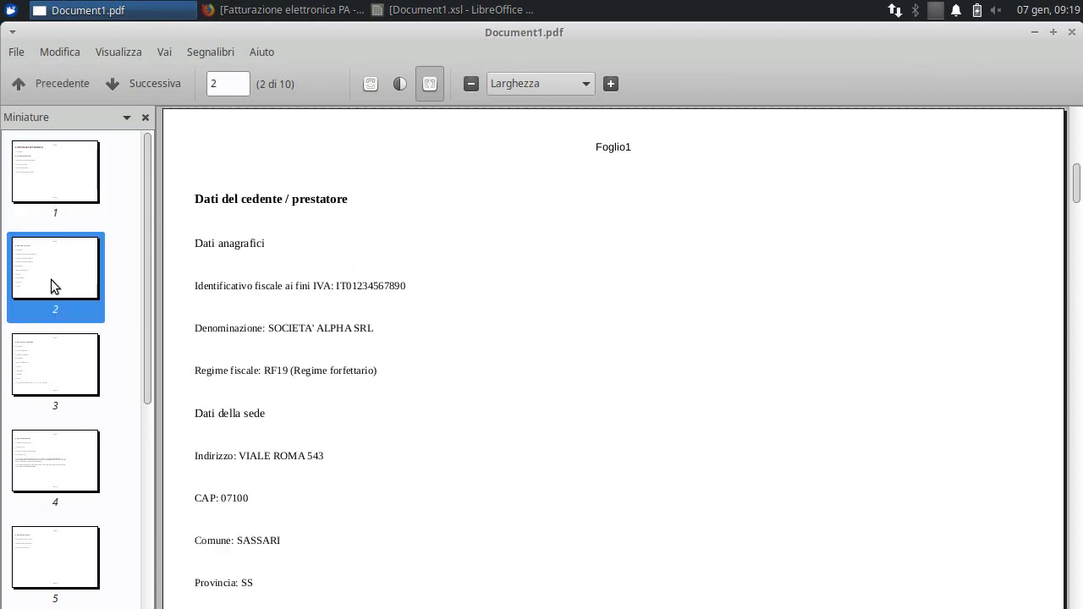
left_click(58, 366)
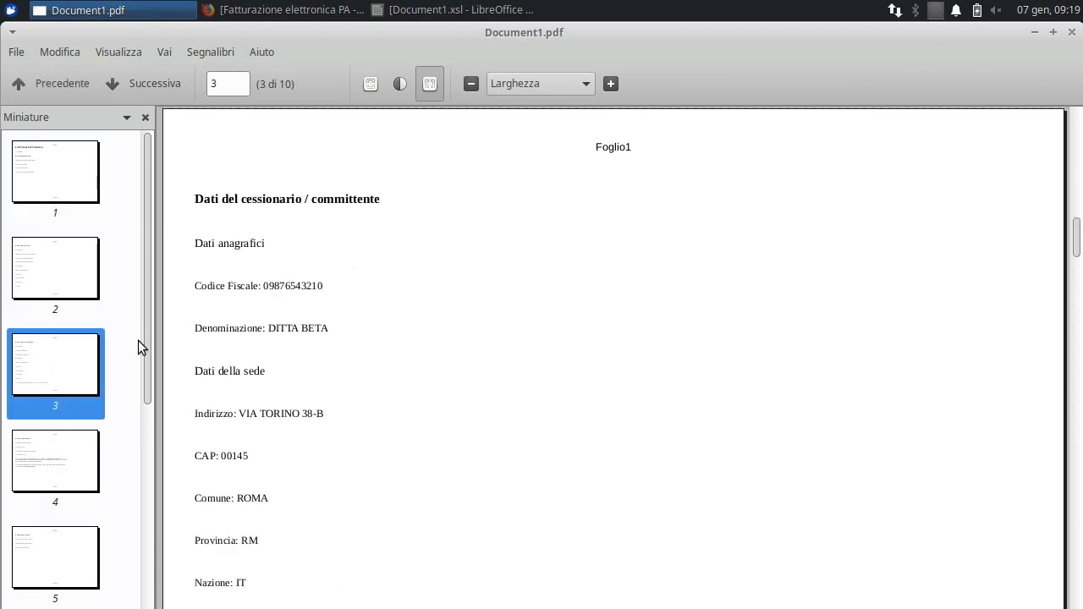
scroll(140, 364, "down", 3)
scroll(141, 364, "up", 2)
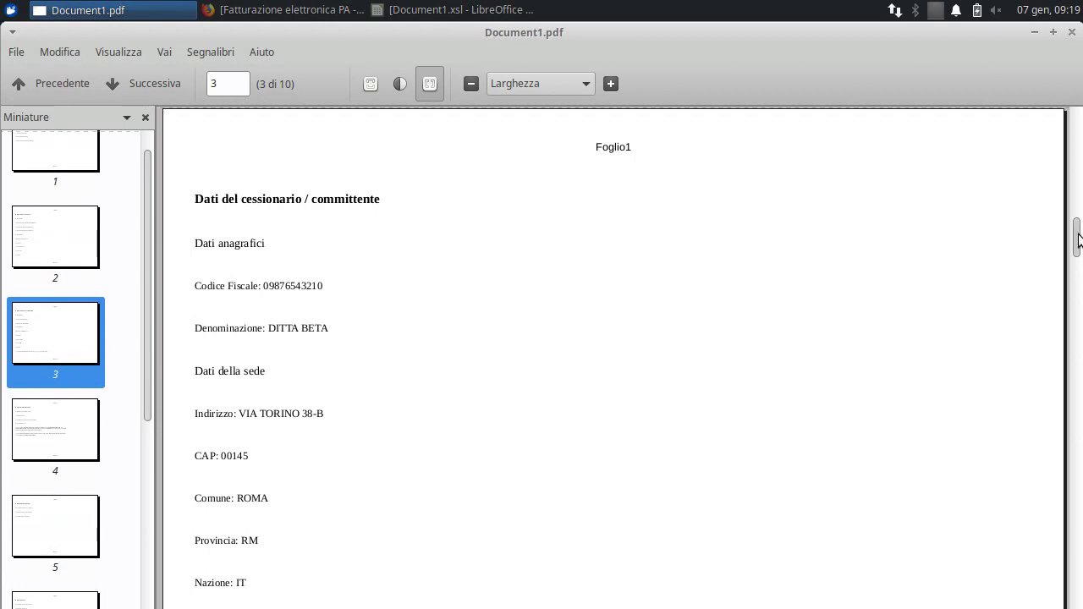
mouse_move(1078, 239)
left_mouse_down()
mouse_move(1081, 568)
mouse_move(1059, 92)
left_mouse_up()
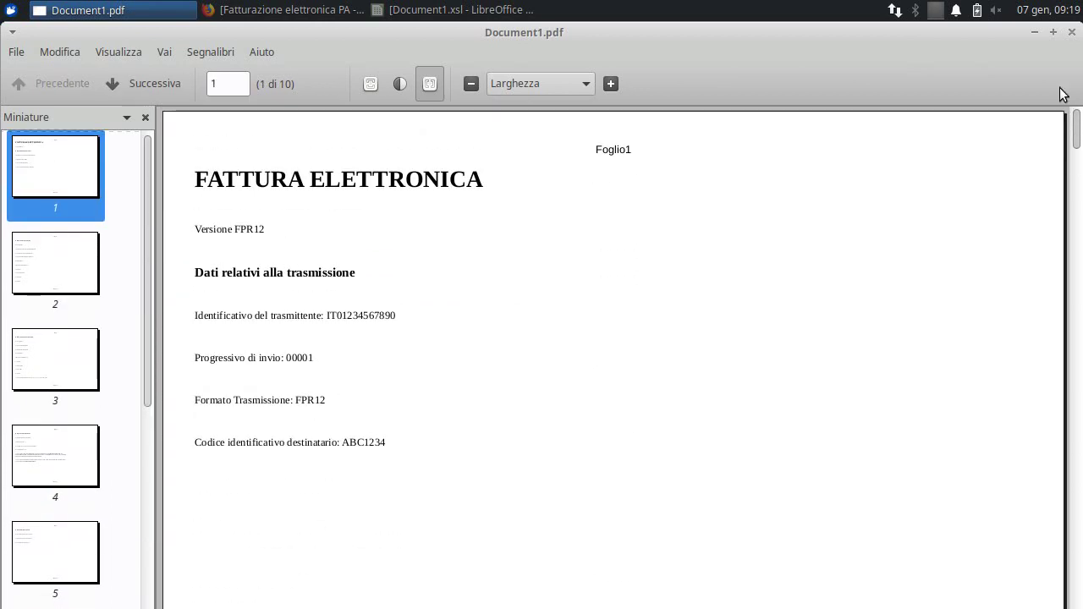
left_click(1038, 32)
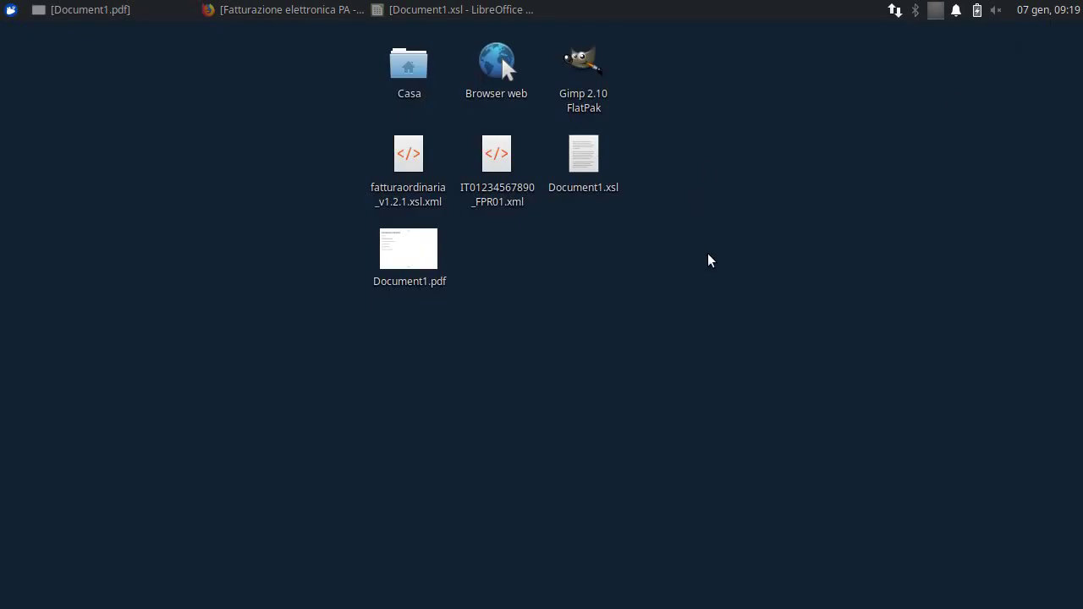